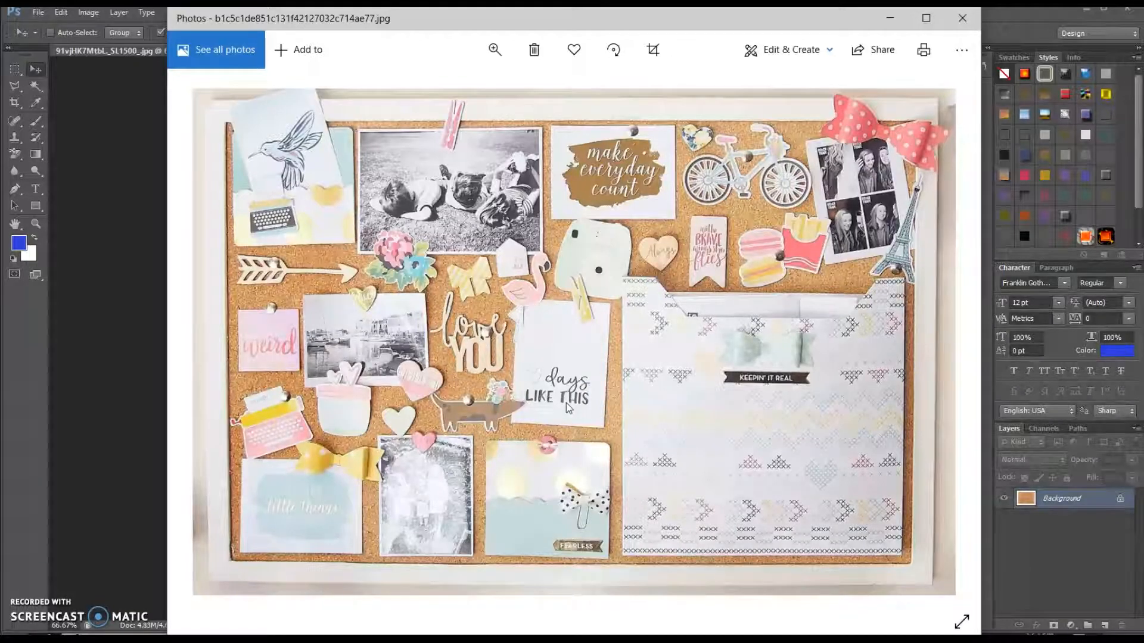
- Switch to Photoshop and browse for images to open in the USB drive's Book Lover folder, showing the files as thumbnails
key(alt+Tab)
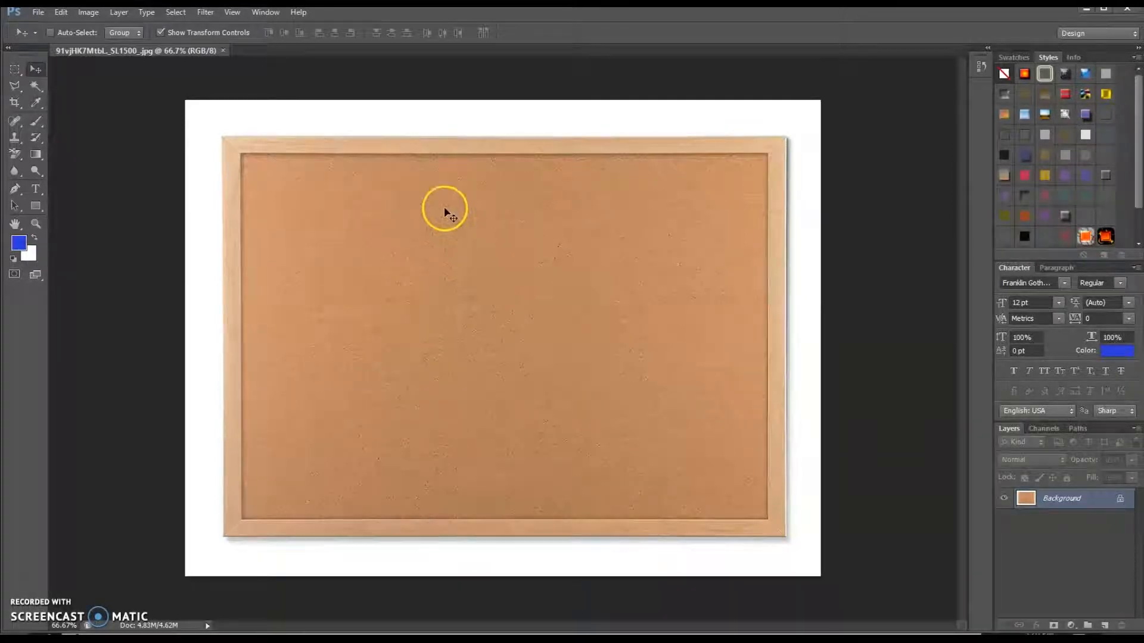
click(29, 17)
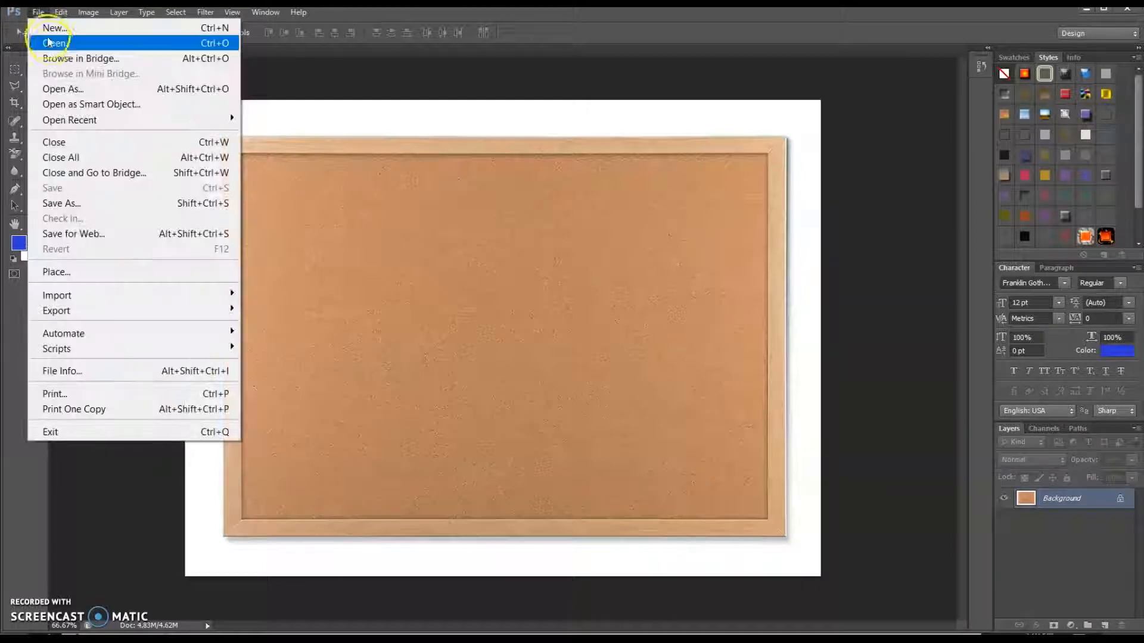
click(51, 41)
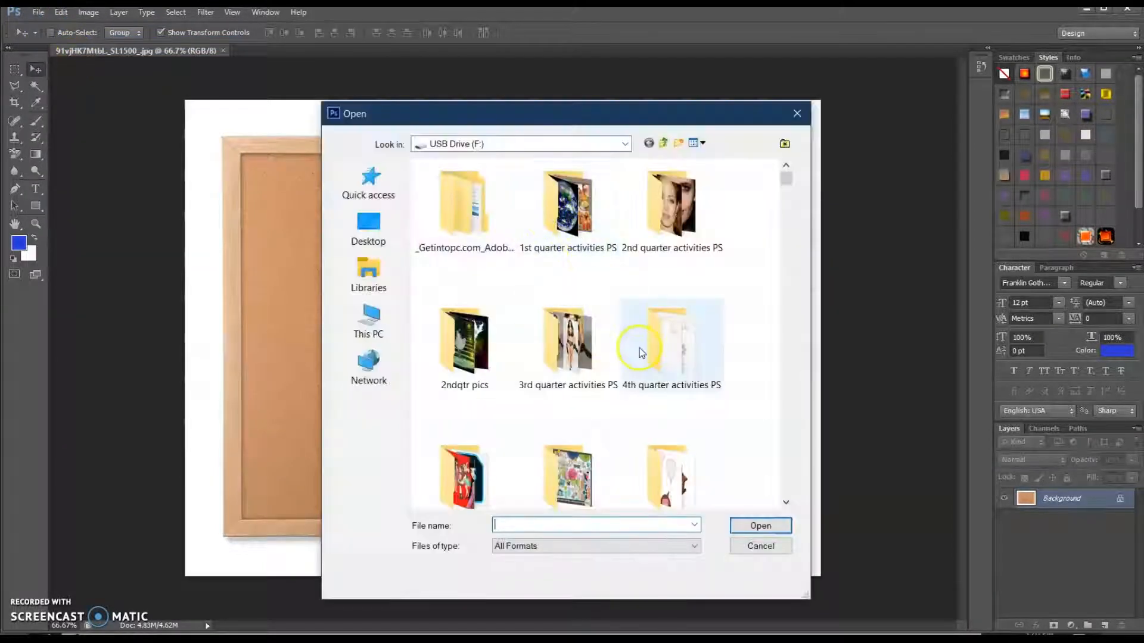
scroll(651, 377, down, 2)
scroll(650, 375, down, 3)
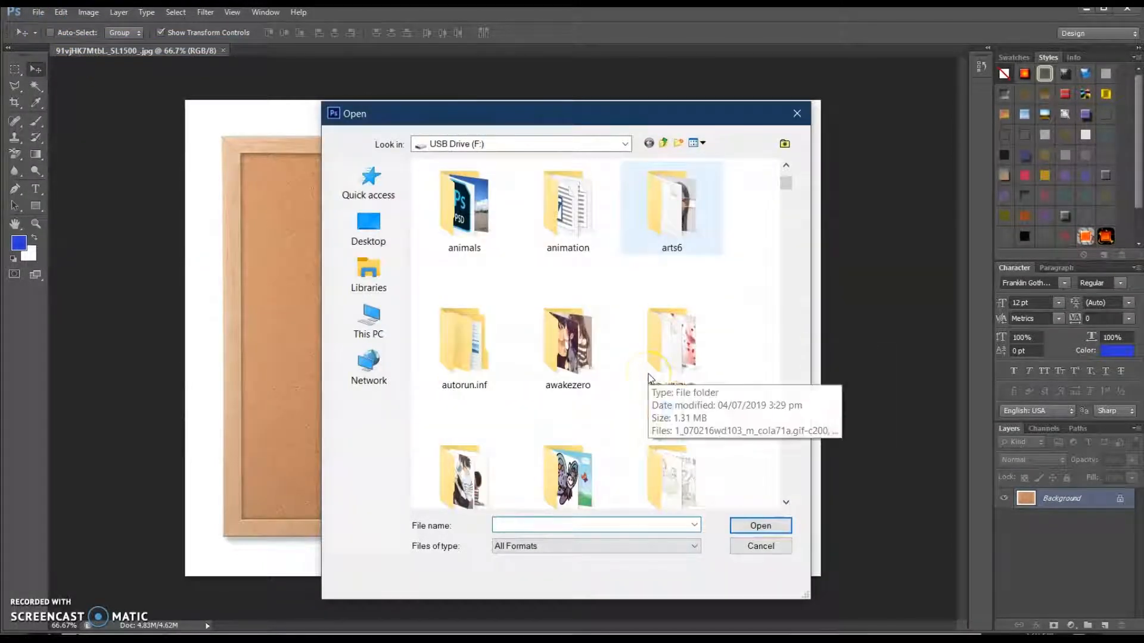
scroll(649, 375, down, 3)
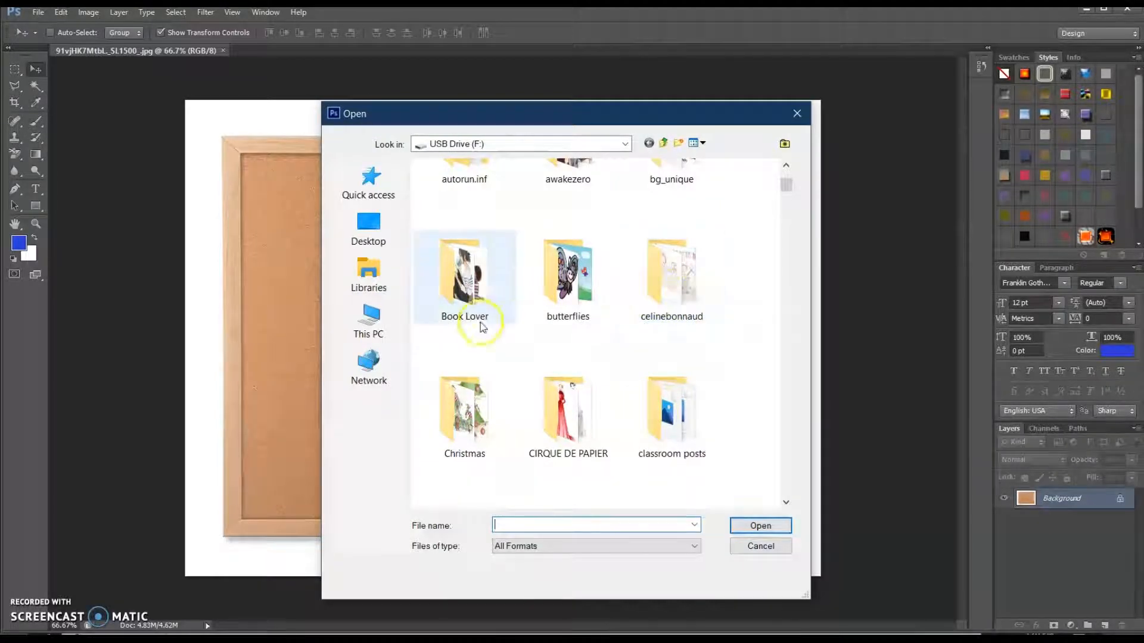
double_click(459, 310)
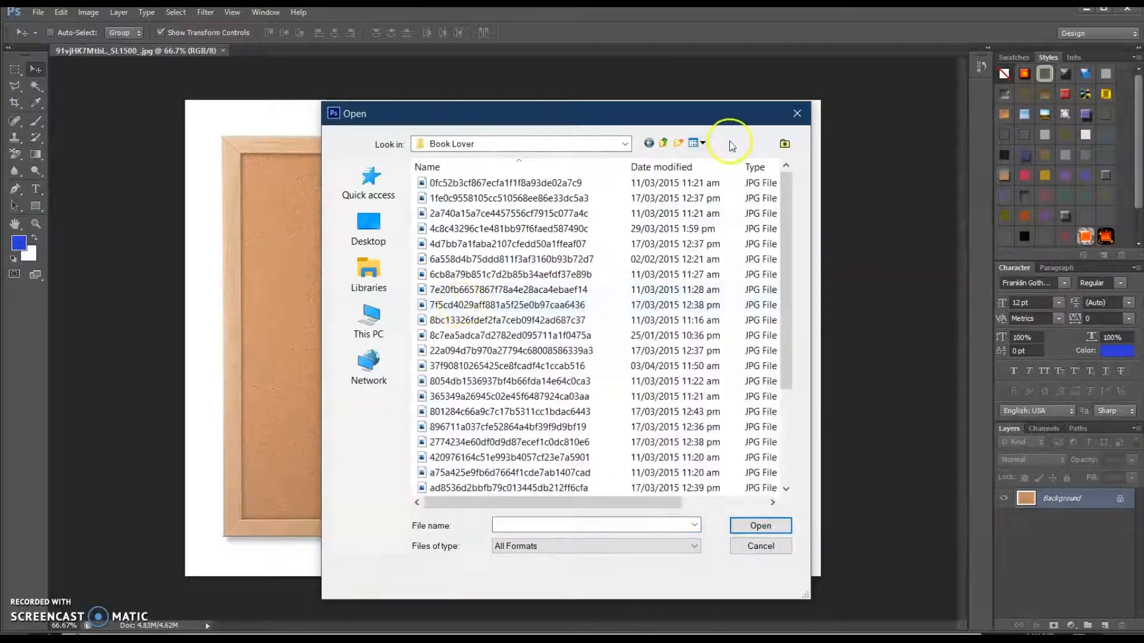
click(698, 145)
click(730, 178)
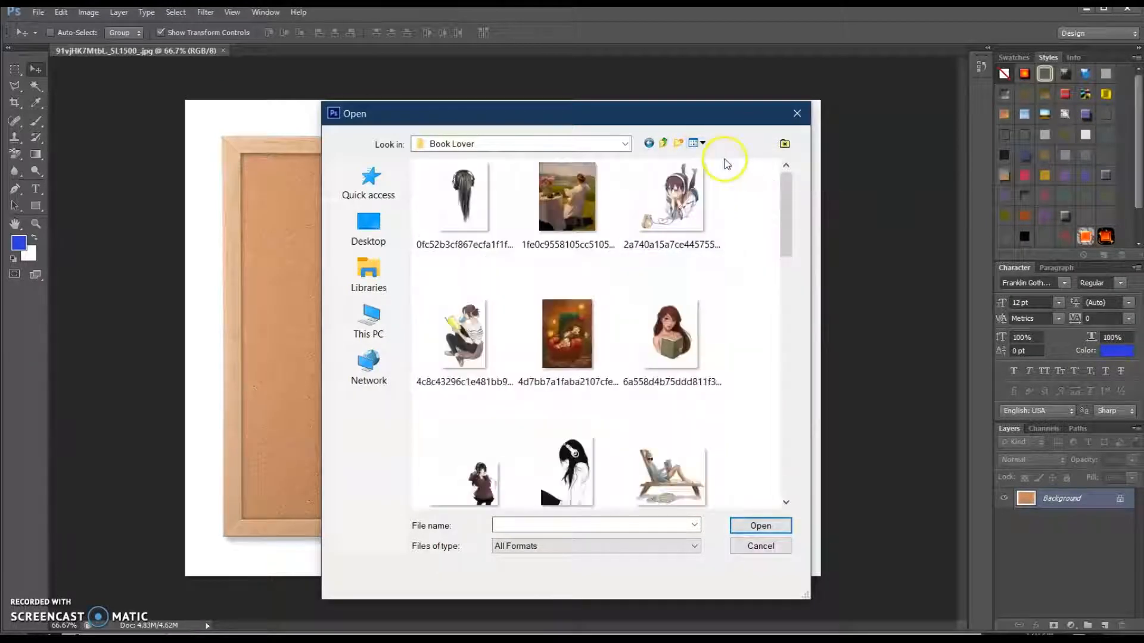
- Open the four Book Lover pictures whose names begin with 2a740a15, 4c8c4329, 7e20fb66 and a75a425e together
click(679, 215)
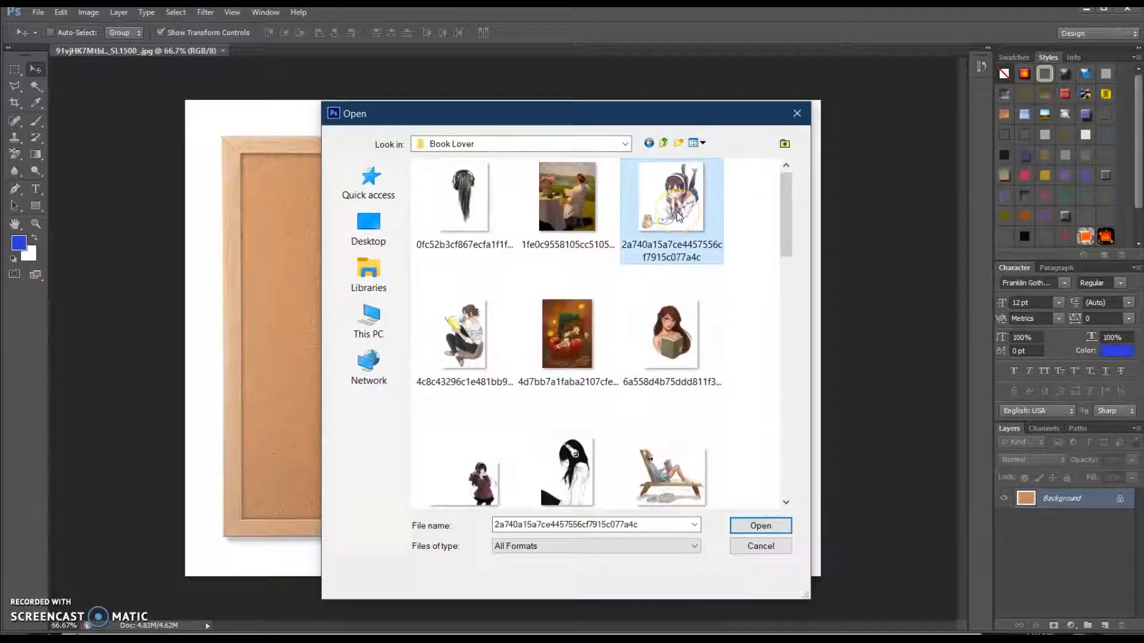
ctrl+click(430, 386)
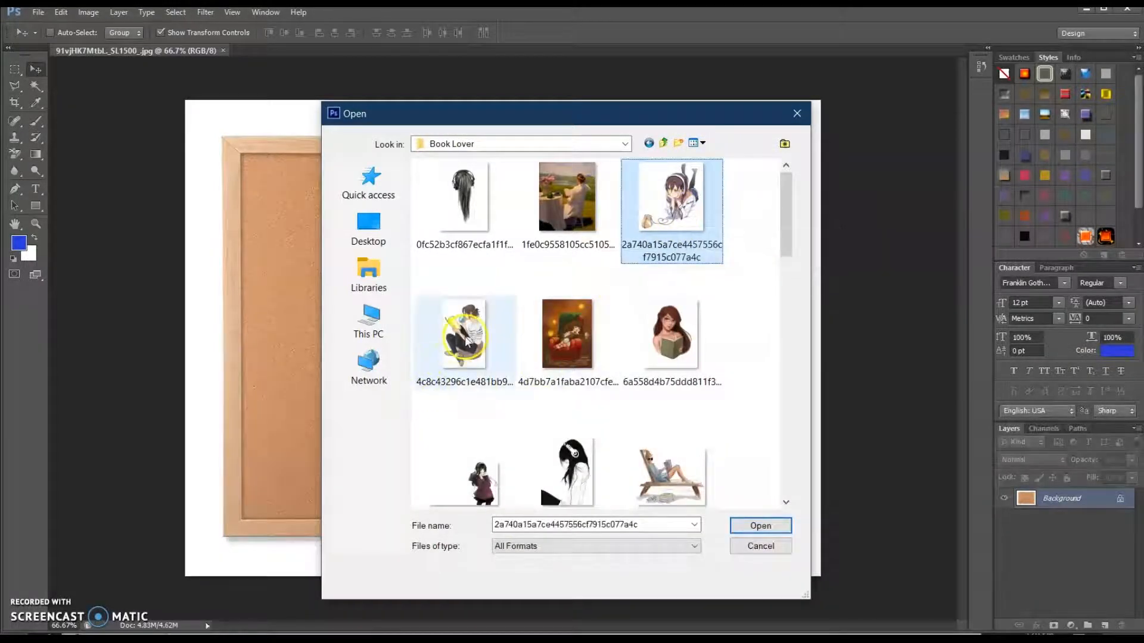
ctrl+click(581, 484)
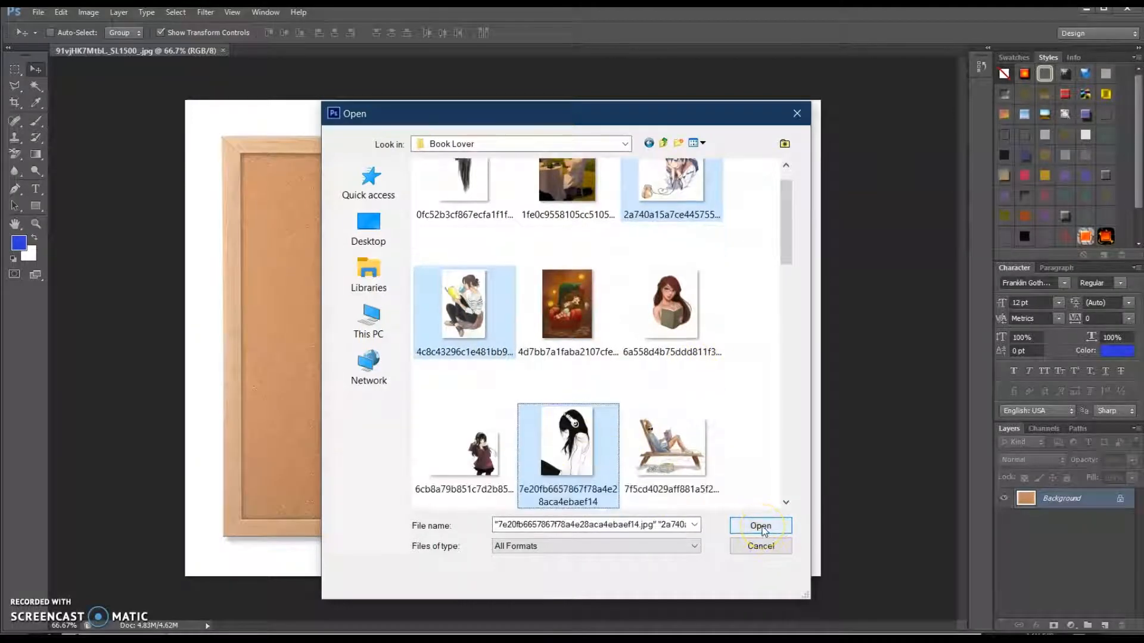
scroll(737, 437, down, 5)
scroll(613, 328, up, 3)
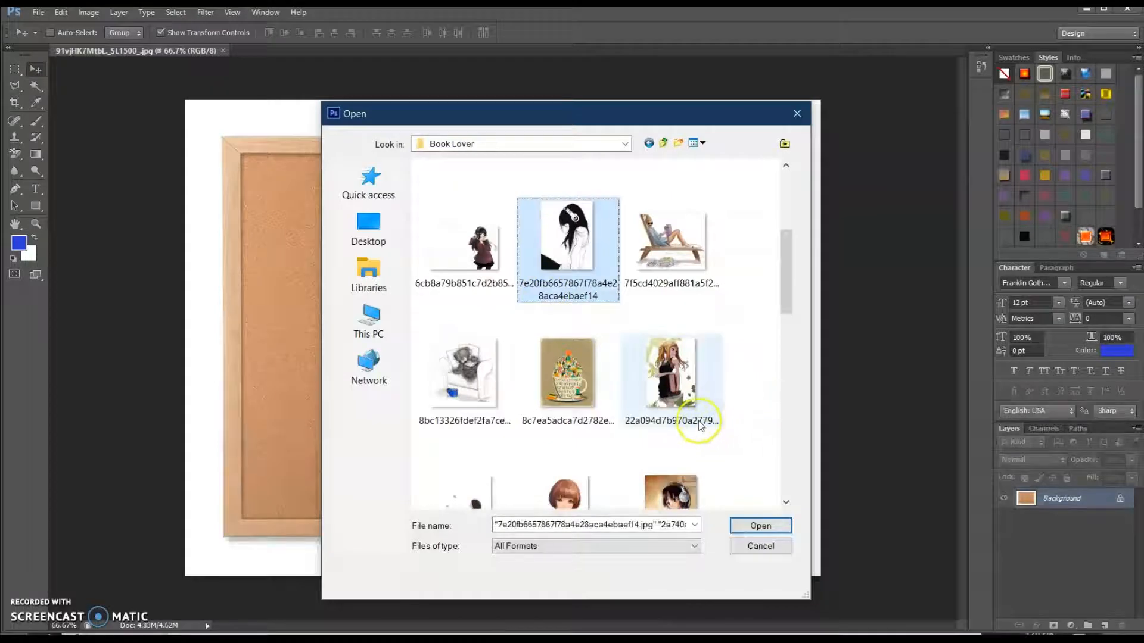
scroll(706, 417, down, 5)
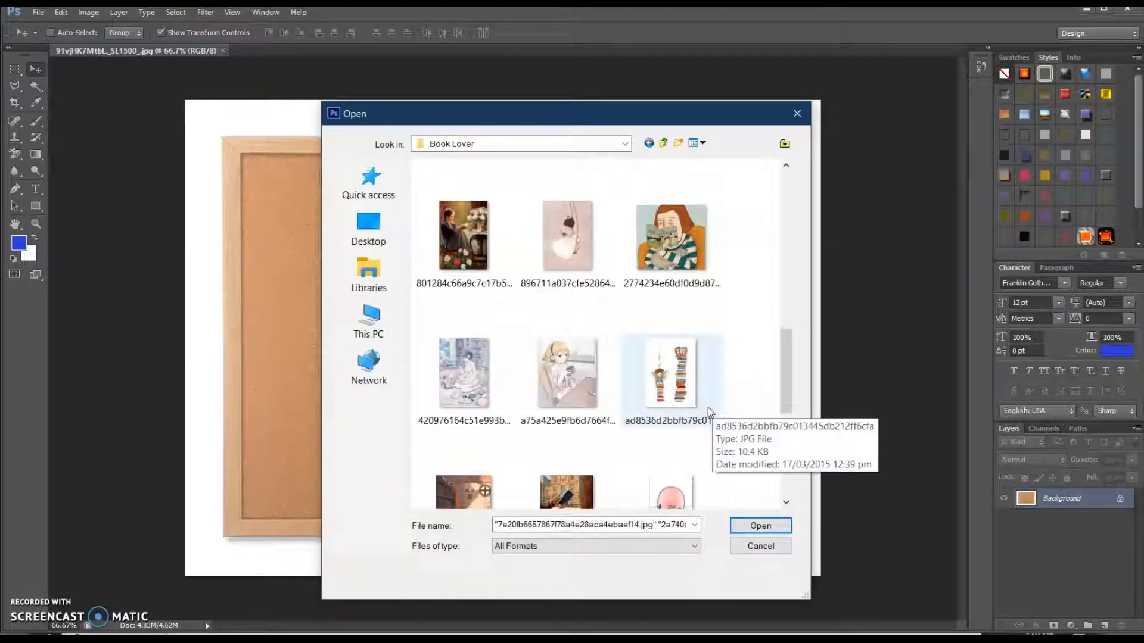
ctrl+click(557, 379)
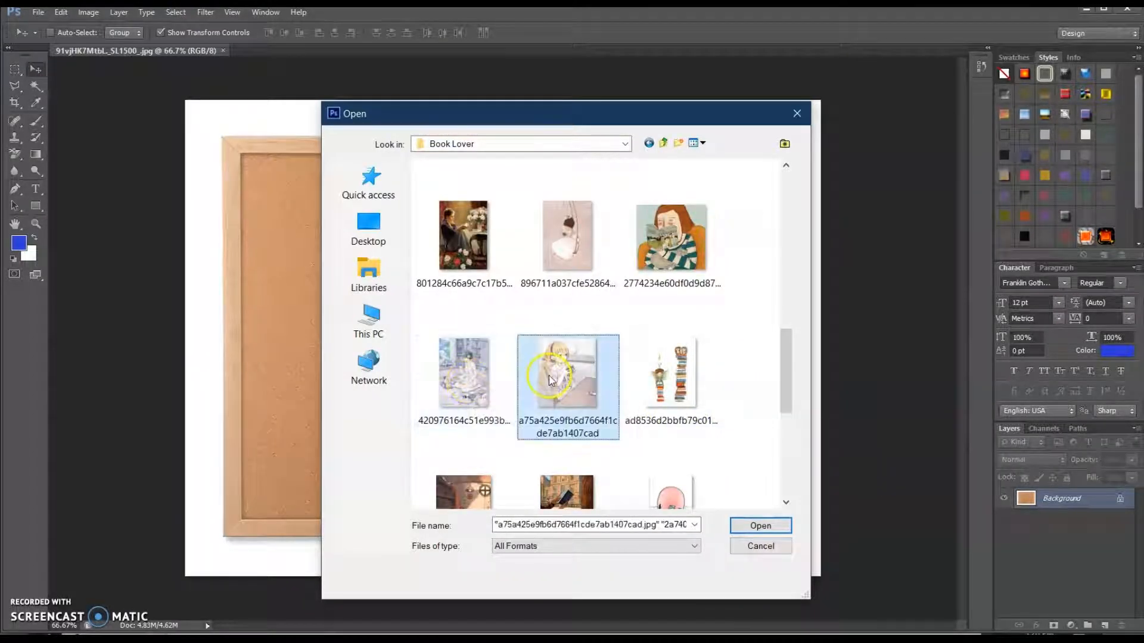
click(760, 527)
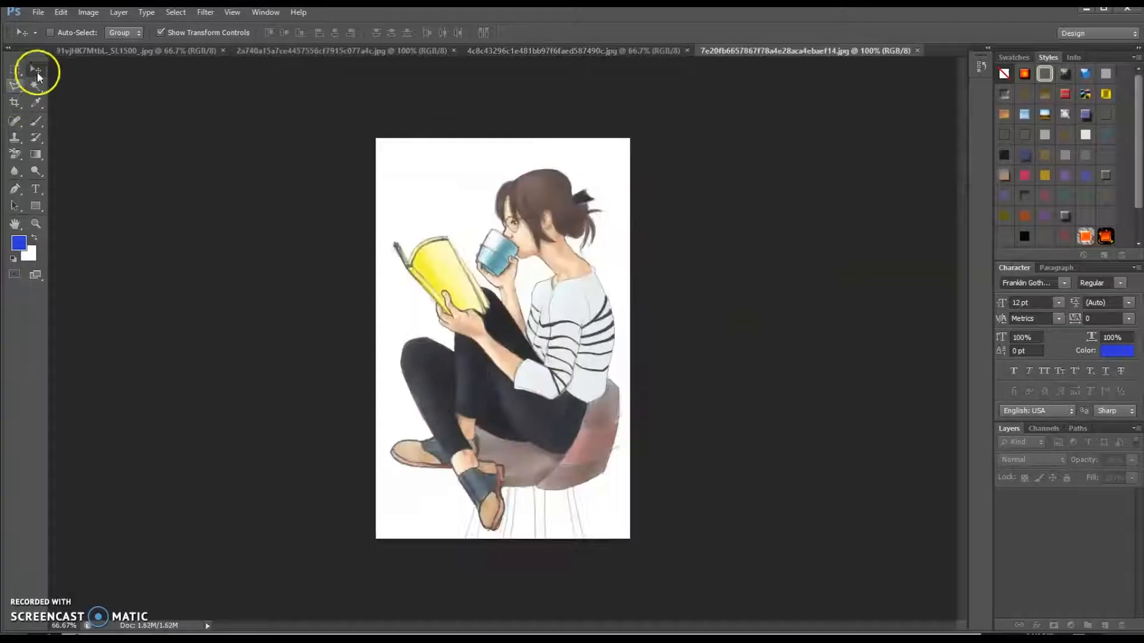
- Copy the blonde girl picture onto the corkboard, scale it to about 41% width and 44% height, and place it in the lower-left corner
drag(475, 266, 170, 79)
drag(121, 50, 291, 147)
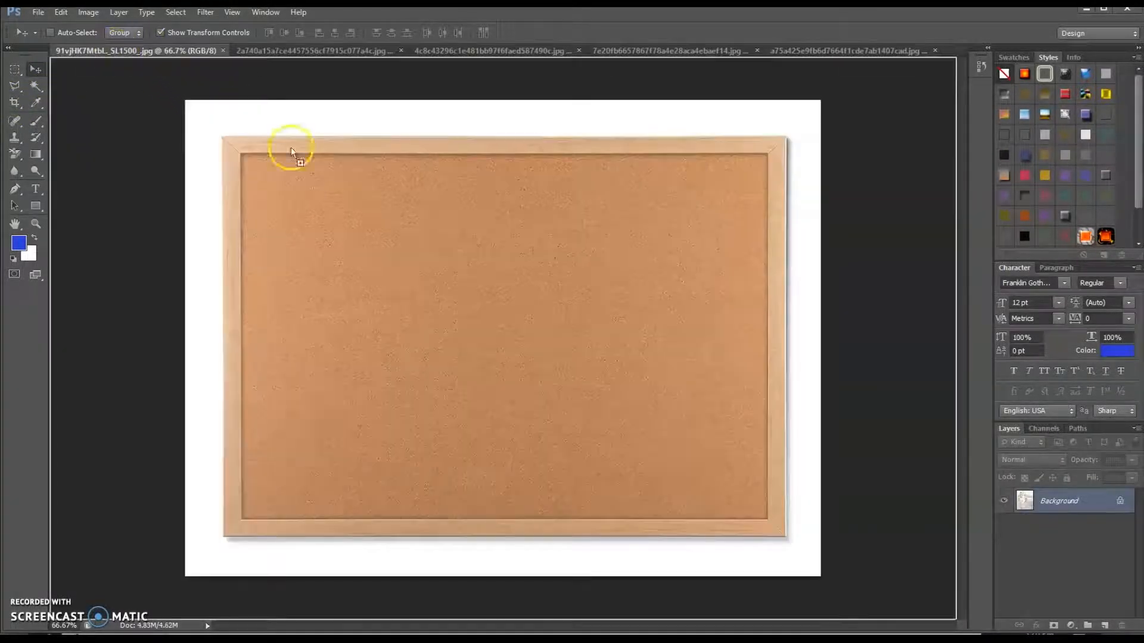
drag(323, 236, 324, 237)
drag(200, 125, 377, 327)
drag(435, 388, 318, 396)
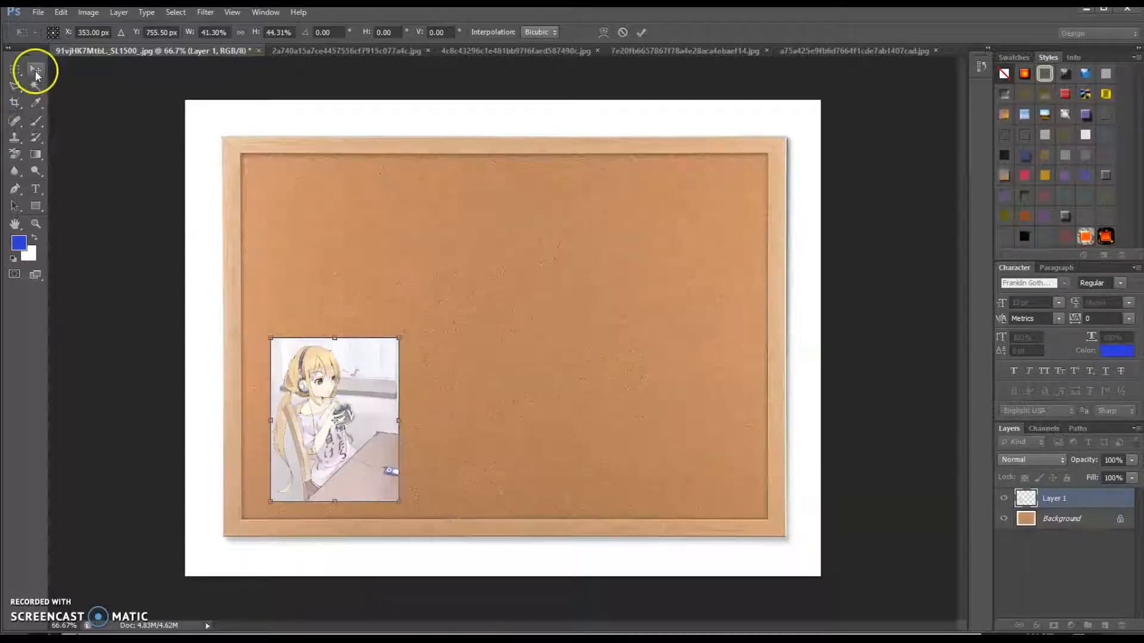
click(35, 70)
click(499, 290)
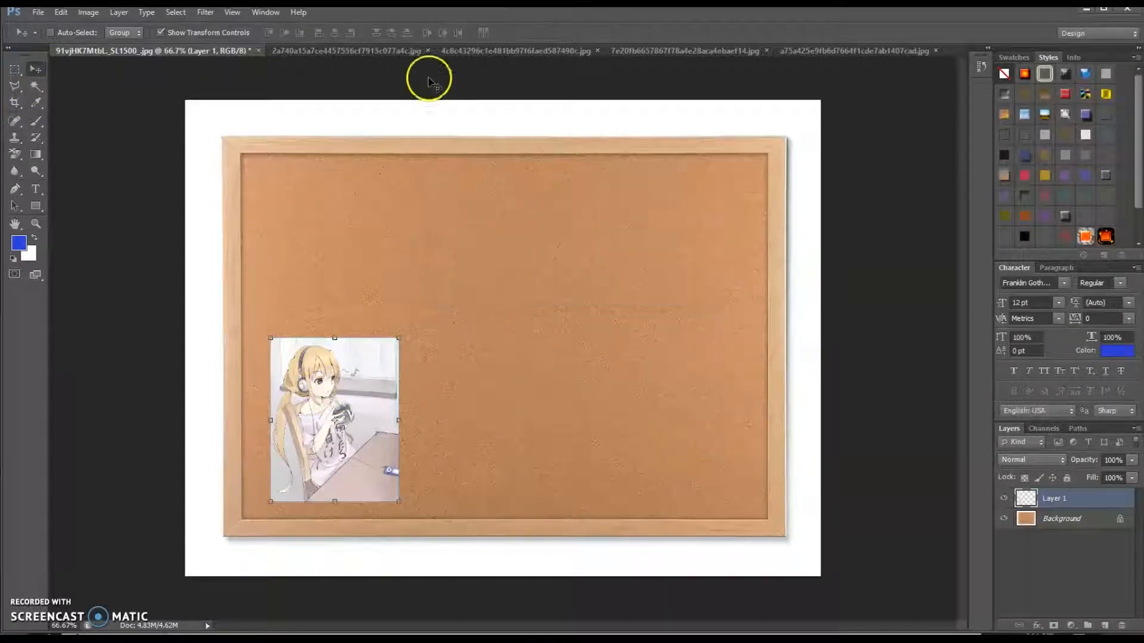
- Copy the girl-with-hamster picture into the corkboard's lower-right corner at about 34% width and 37% height, and close its source image
click(391, 52)
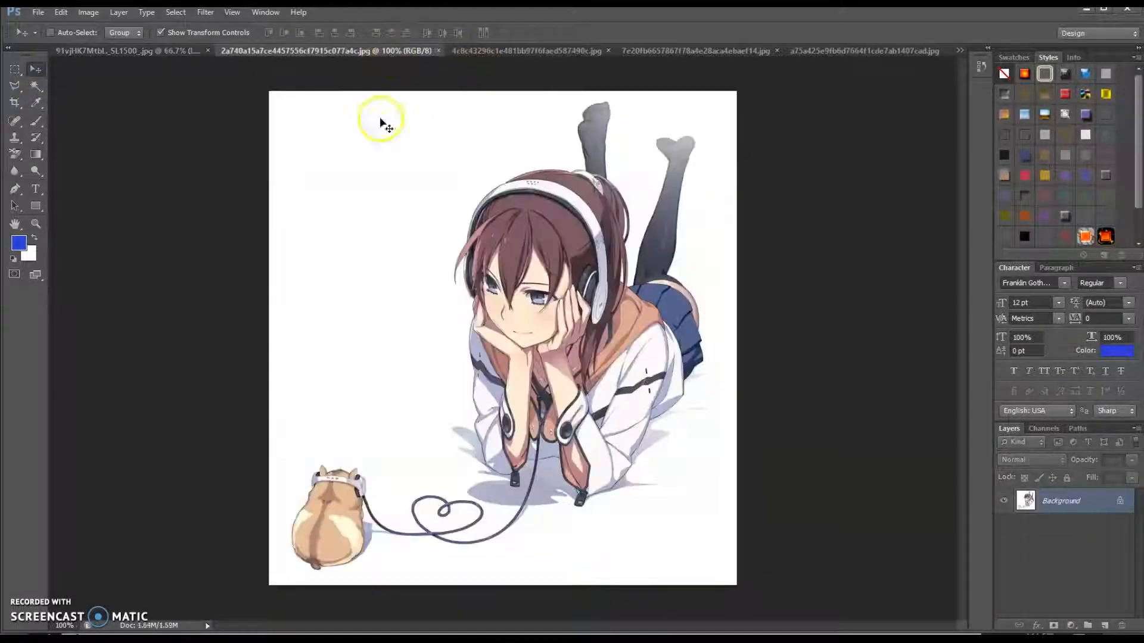
click(119, 53)
drag(558, 338, 614, 366)
drag(501, 300, 685, 405)
click(36, 69)
click(500, 290)
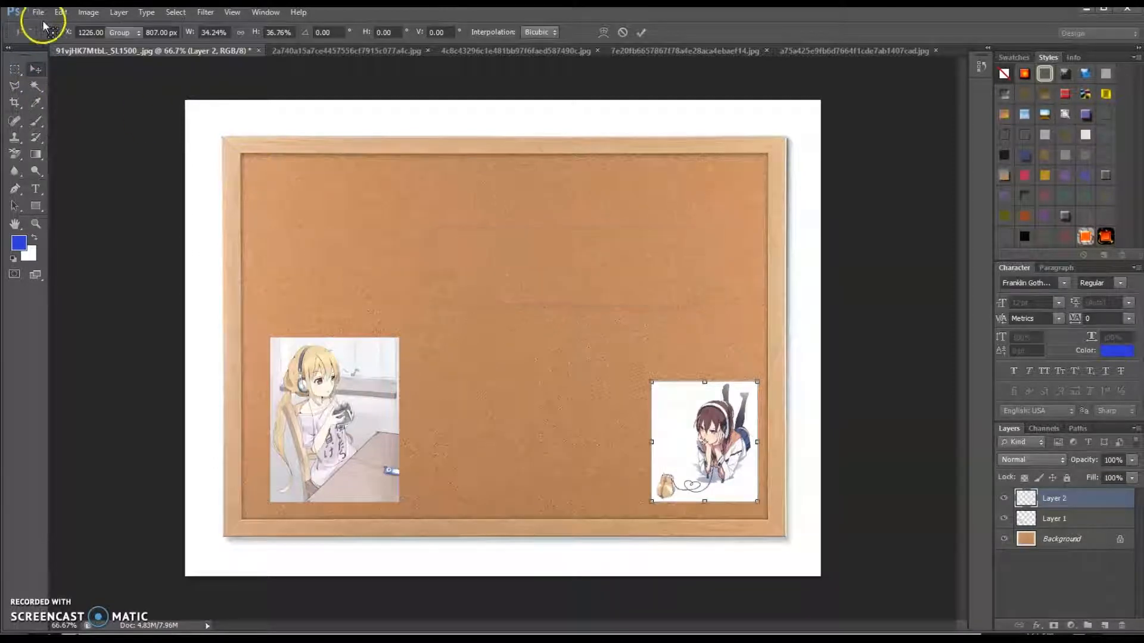
click(38, 12)
click(488, 77)
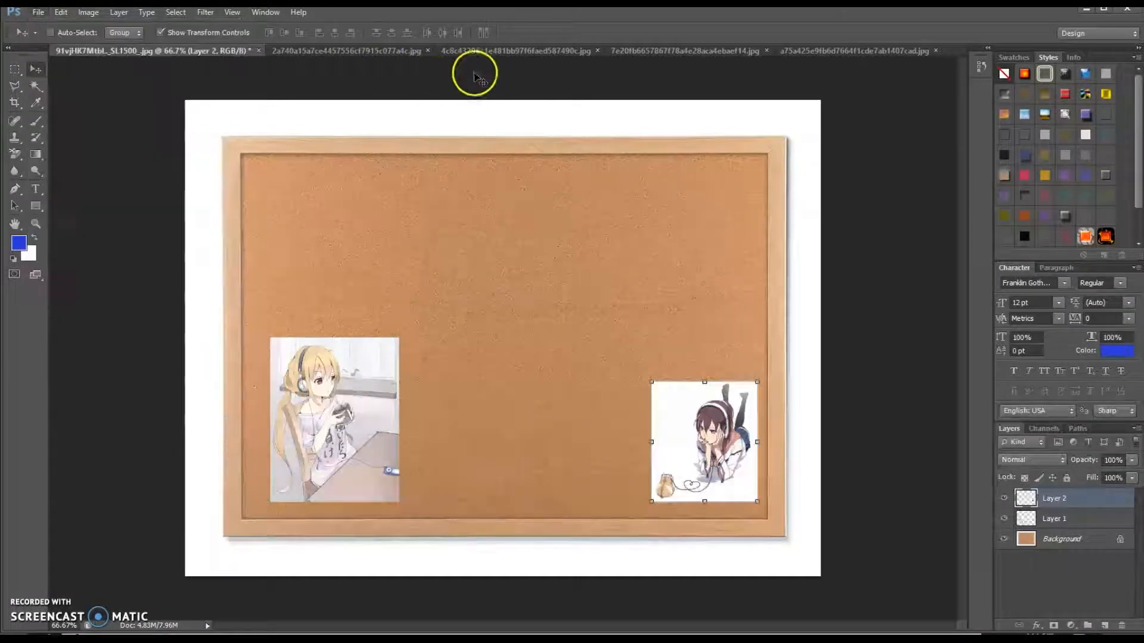
click(382, 52)
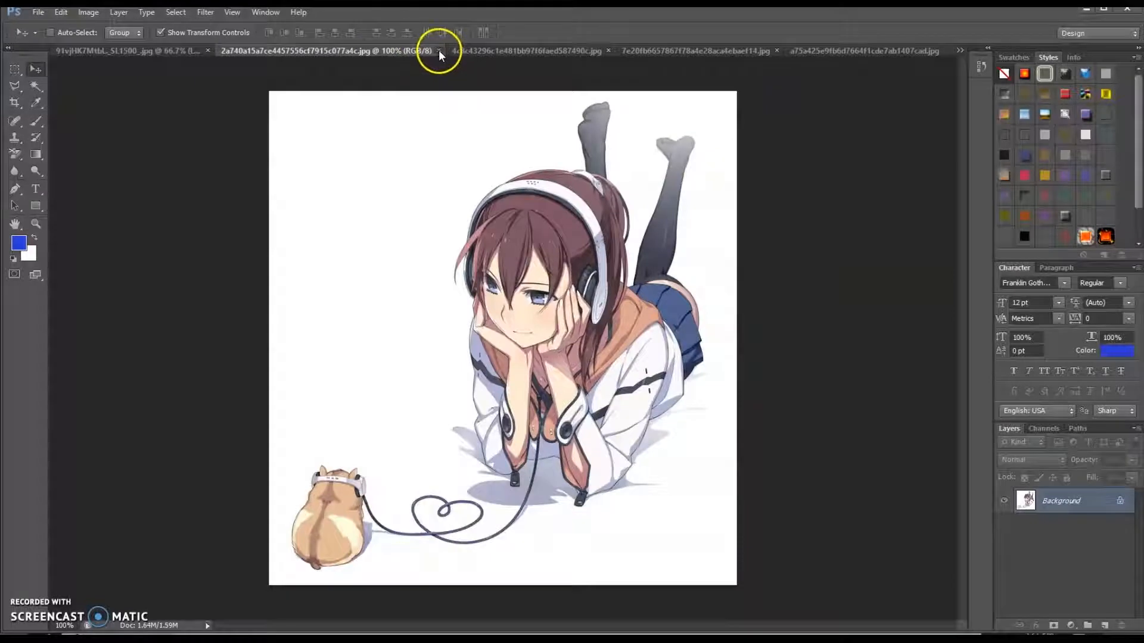
click(439, 51)
- Copy the reading woman picture to the corkboard's upper middle at about 65.5% width and 70% height, and close its source image
click(448, 52)
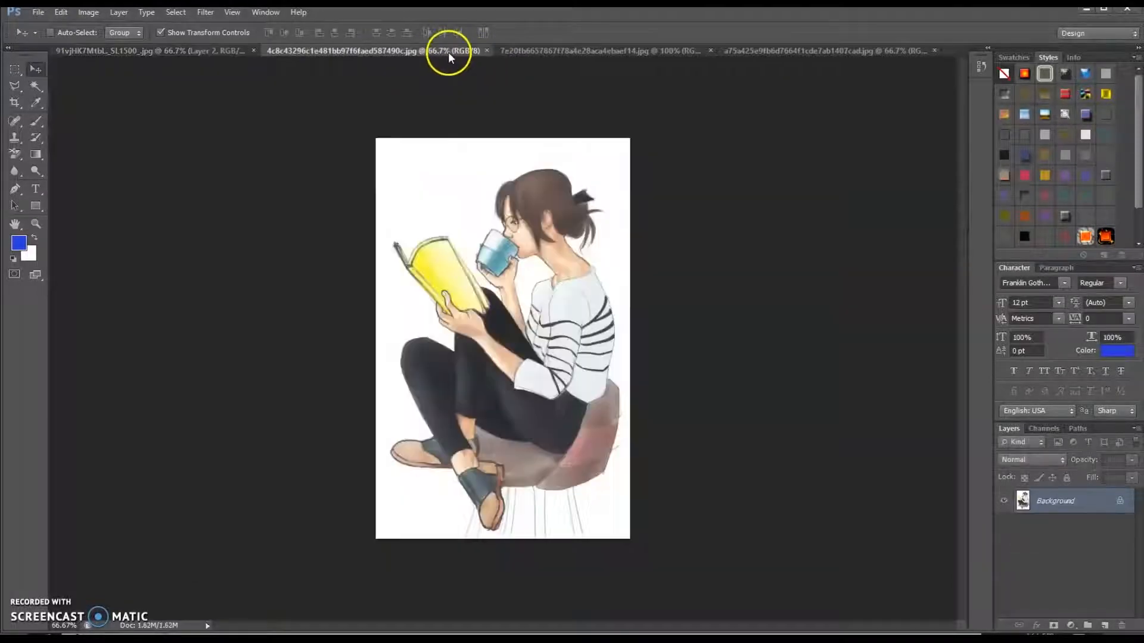
click(132, 52)
key(ctrl+v)
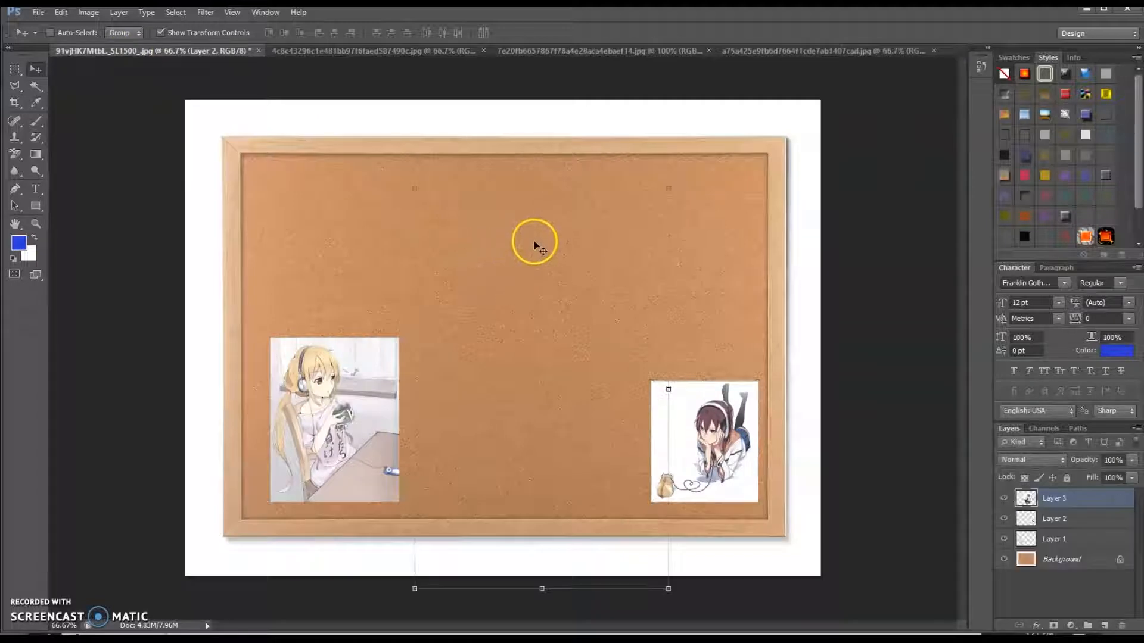
drag(414, 189, 503, 309)
drag(560, 350, 495, 199)
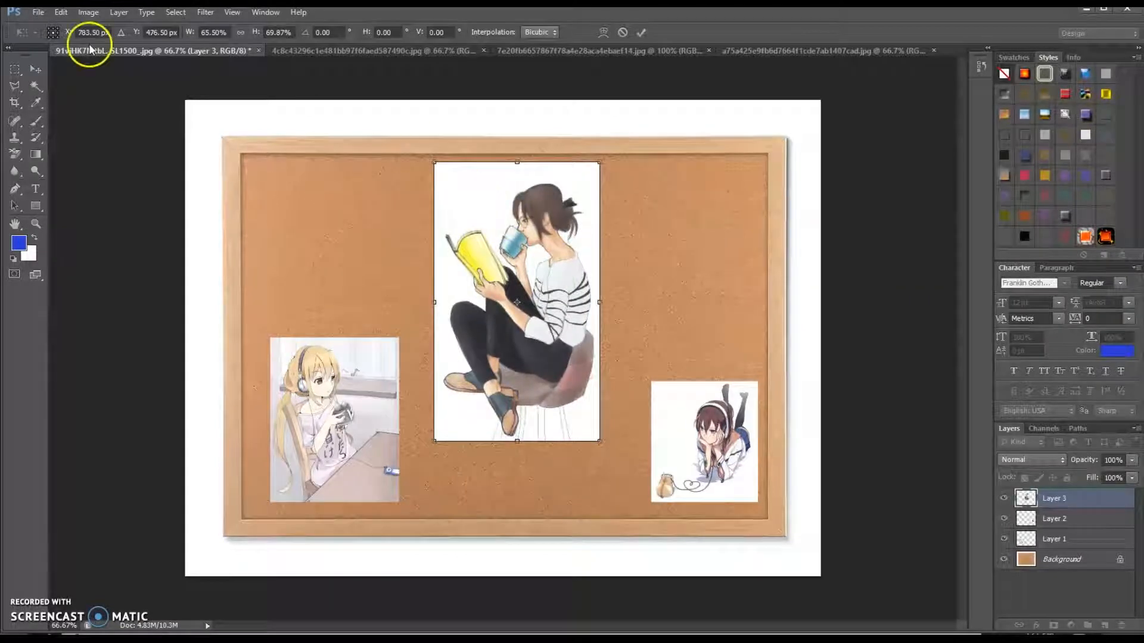
click(35, 66)
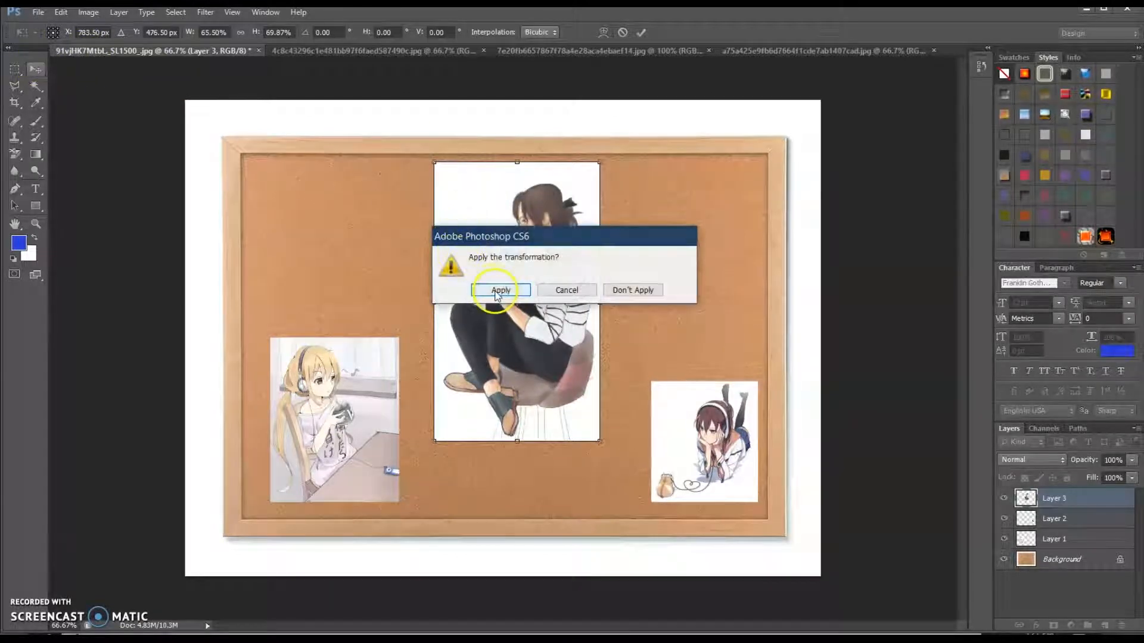
key(Return)
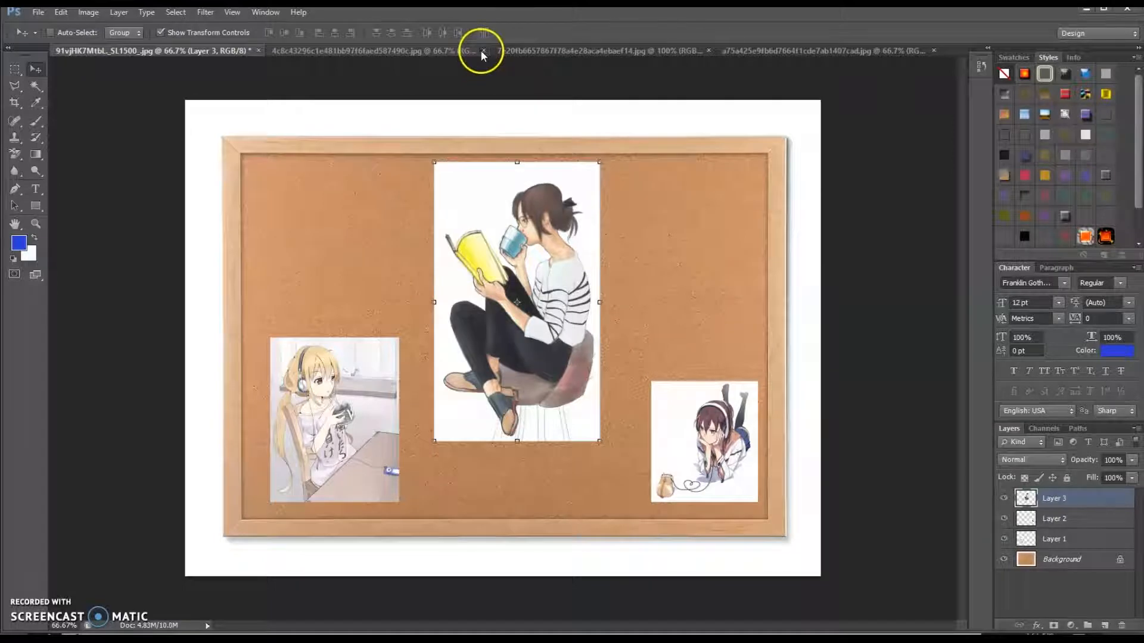
click(483, 50)
- Copy the black-and-white headphones girl picture onto the corkboard and close the two remaining source images
click(431, 53)
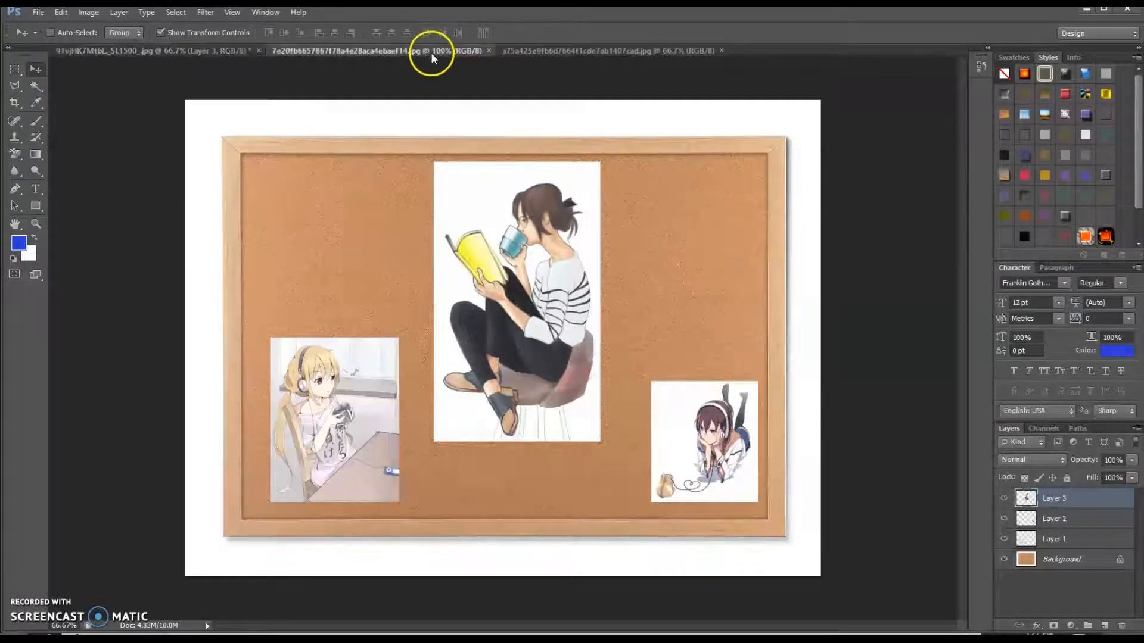
click(150, 53)
drag(660, 213, 662, 212)
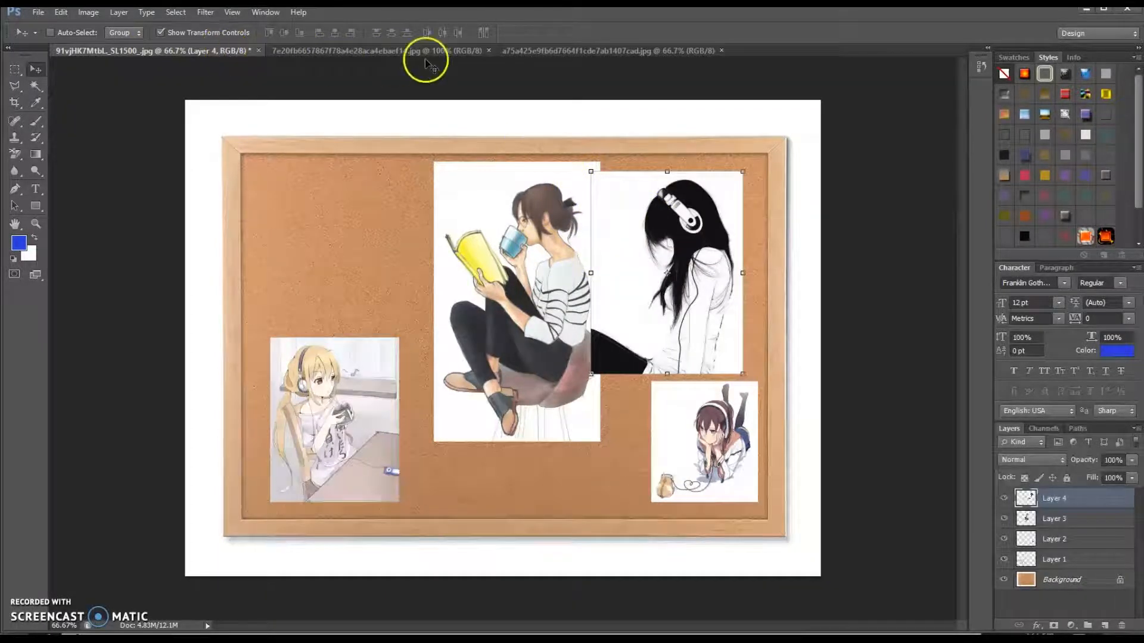
click(721, 50)
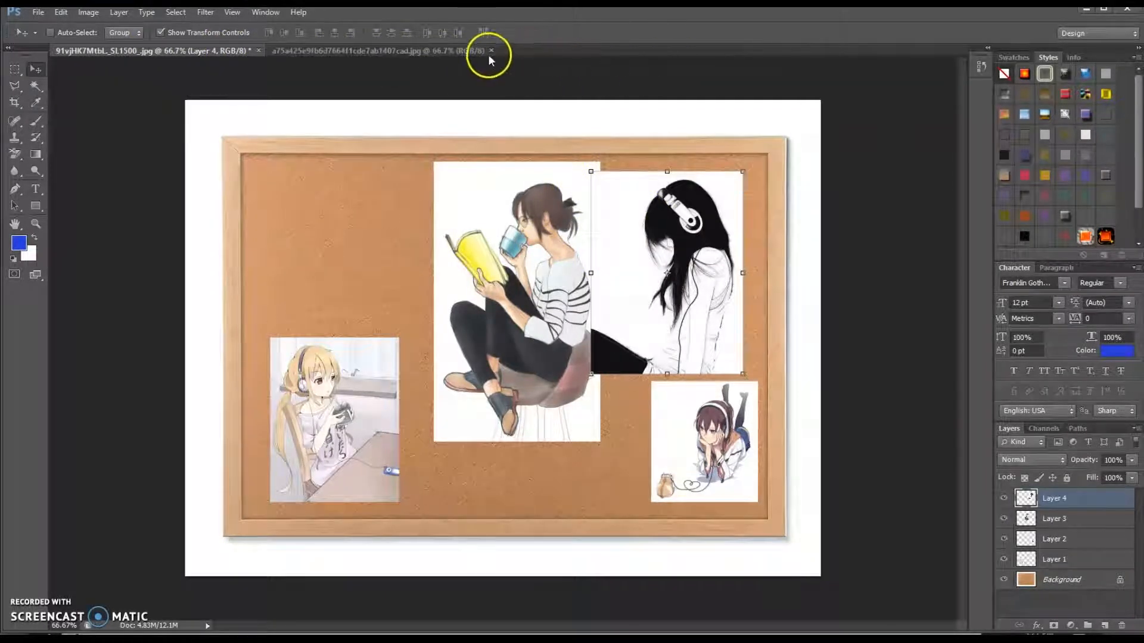
click(489, 50)
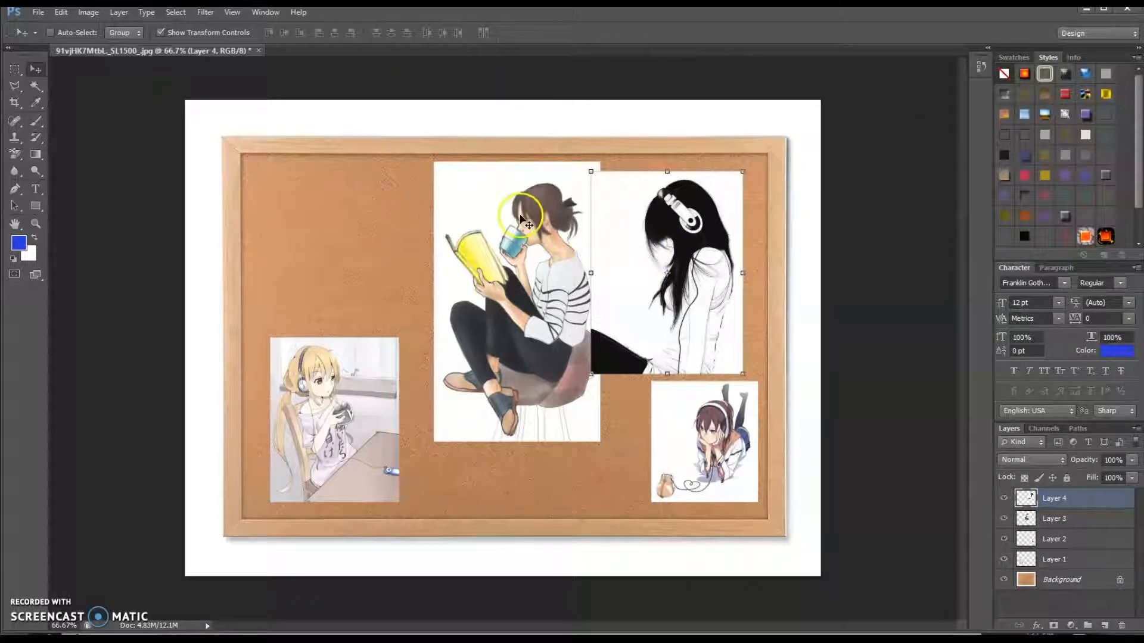
- Scale the black-and-white headphones girl to about 77% width and 73% height and place her in the corkboard's upper-right corner
drag(639, 239, 338, 229)
key(ctrl+t)
drag(291, 162, 325, 216)
drag(351, 254, 671, 198)
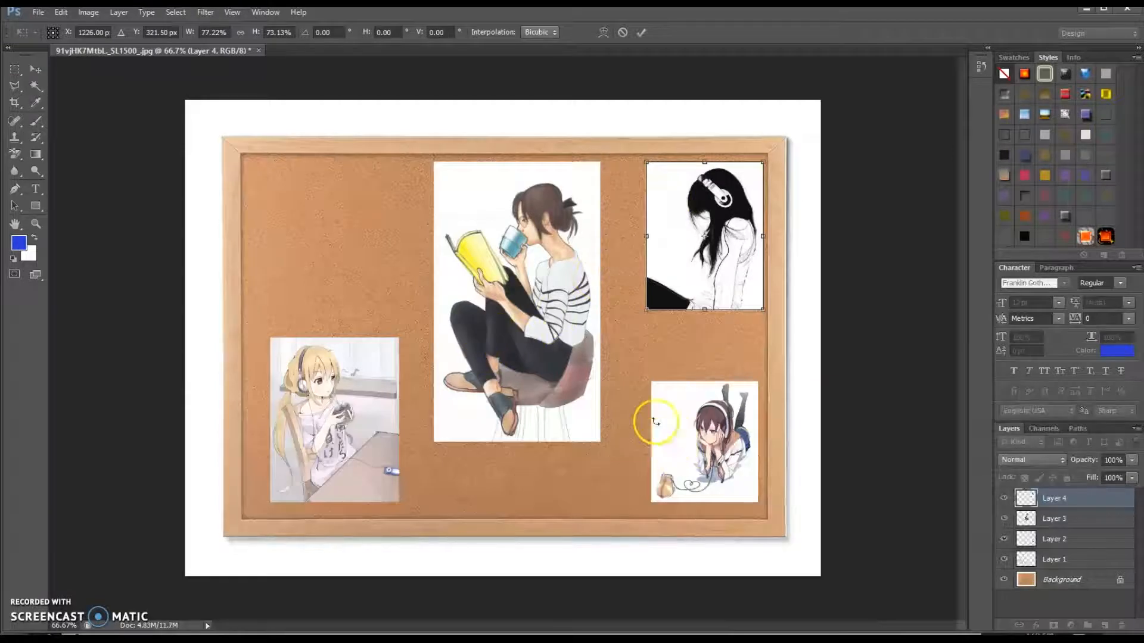
click(36, 70)
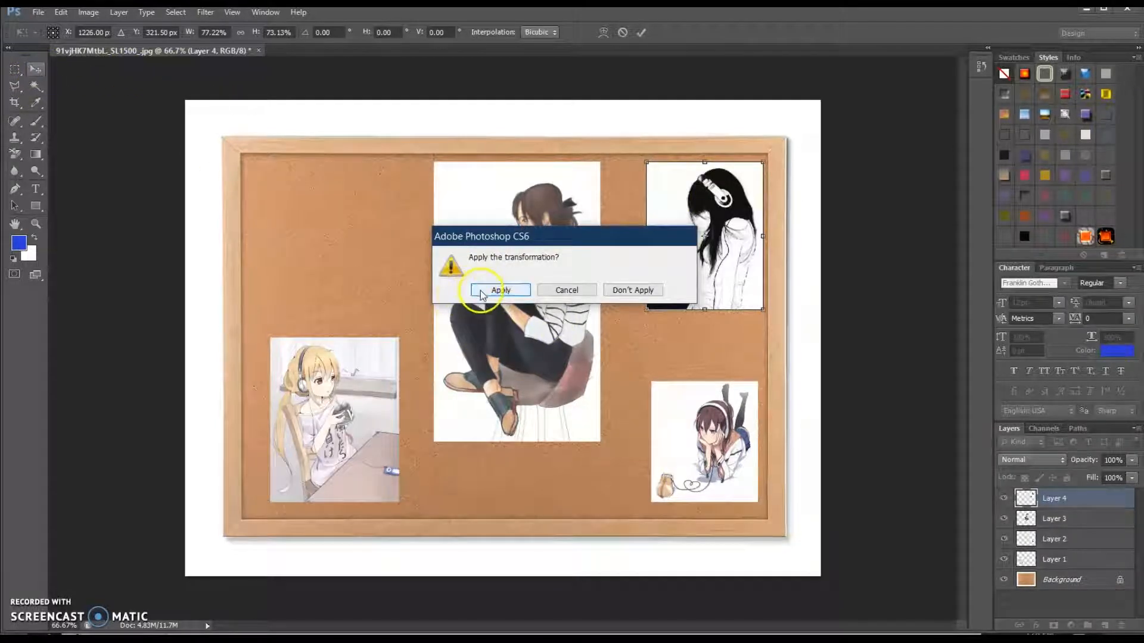
click(481, 291)
- Start opening another image and switch the browsing location from the Book Lover folder to USB Drive (F:)
click(38, 12)
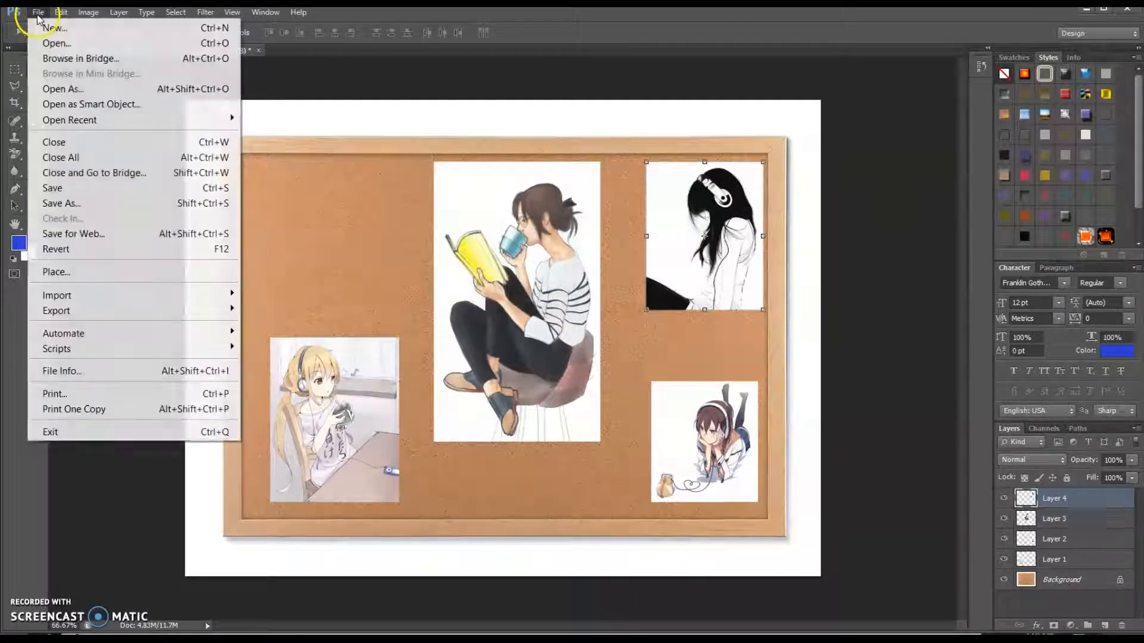
click(59, 44)
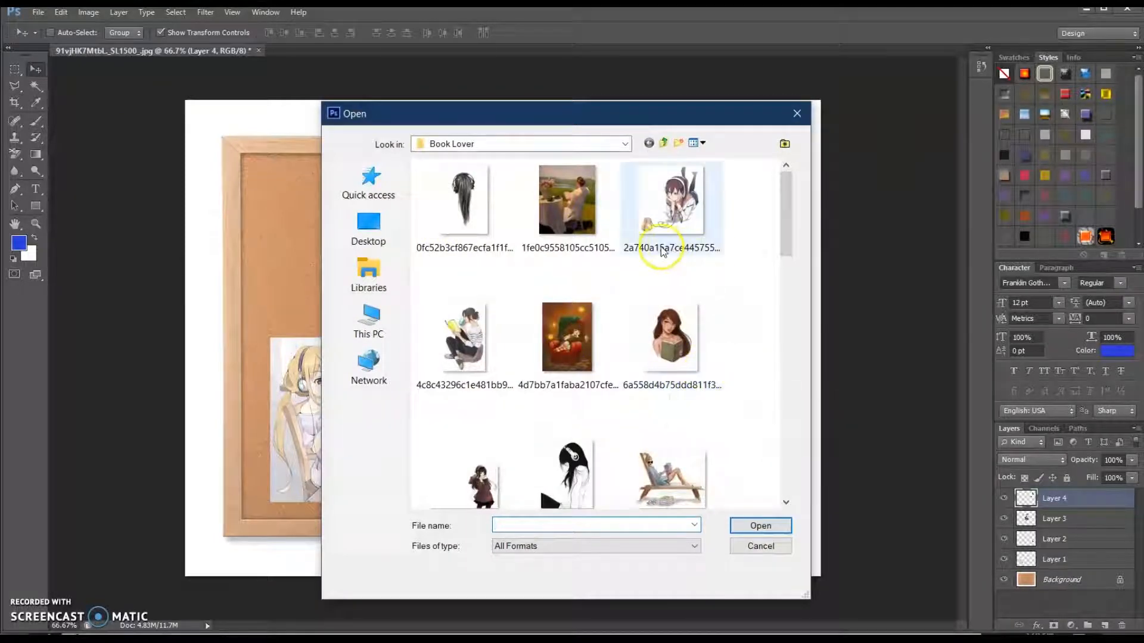
scroll(732, 343, down, 10)
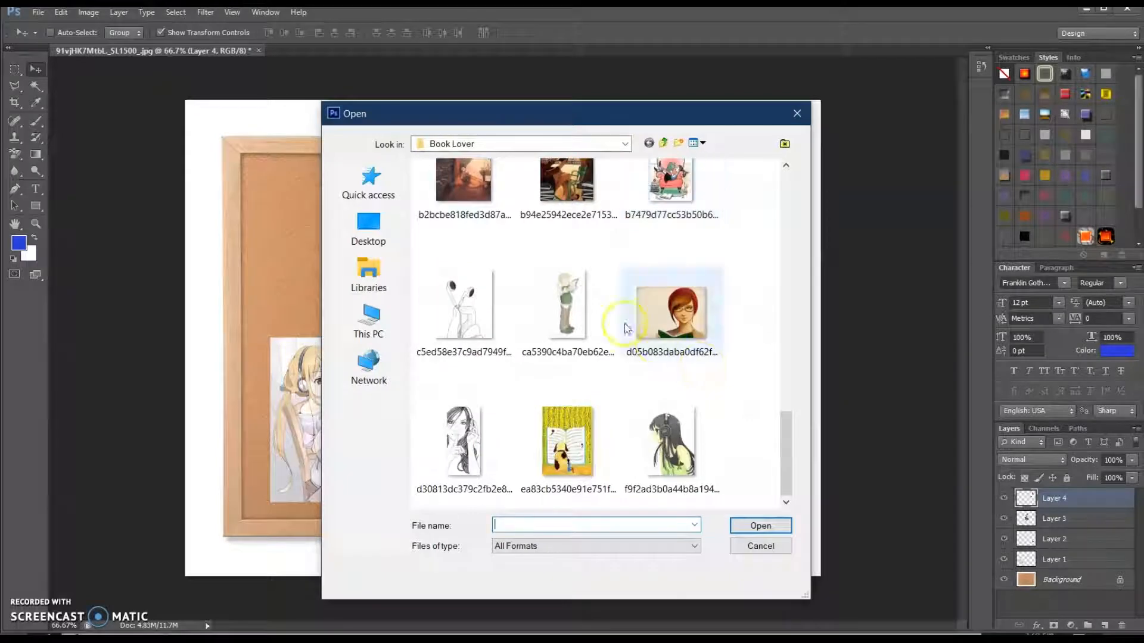
click(625, 144)
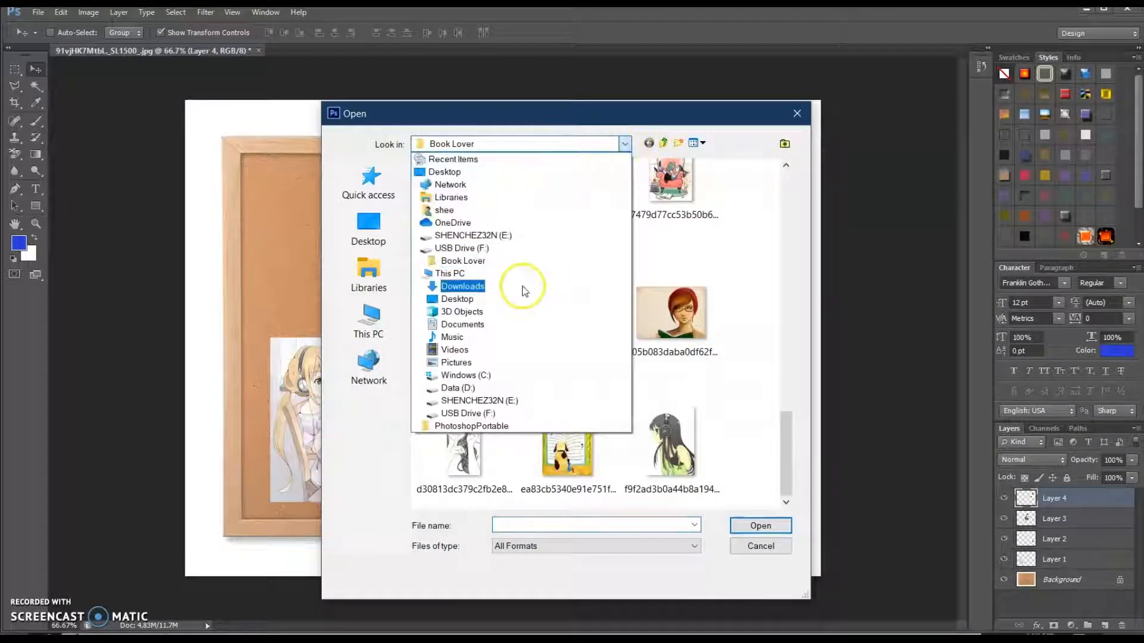
click(454, 255)
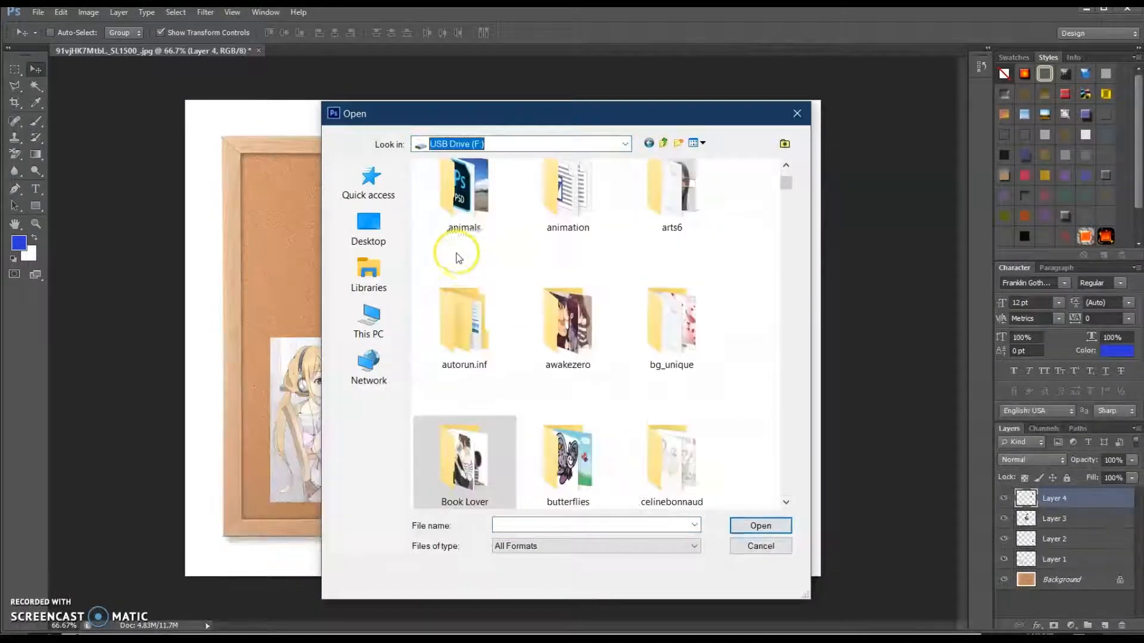
- Find the Mandala folder among the USB drive's folders and open it
scroll(739, 336, down, 3)
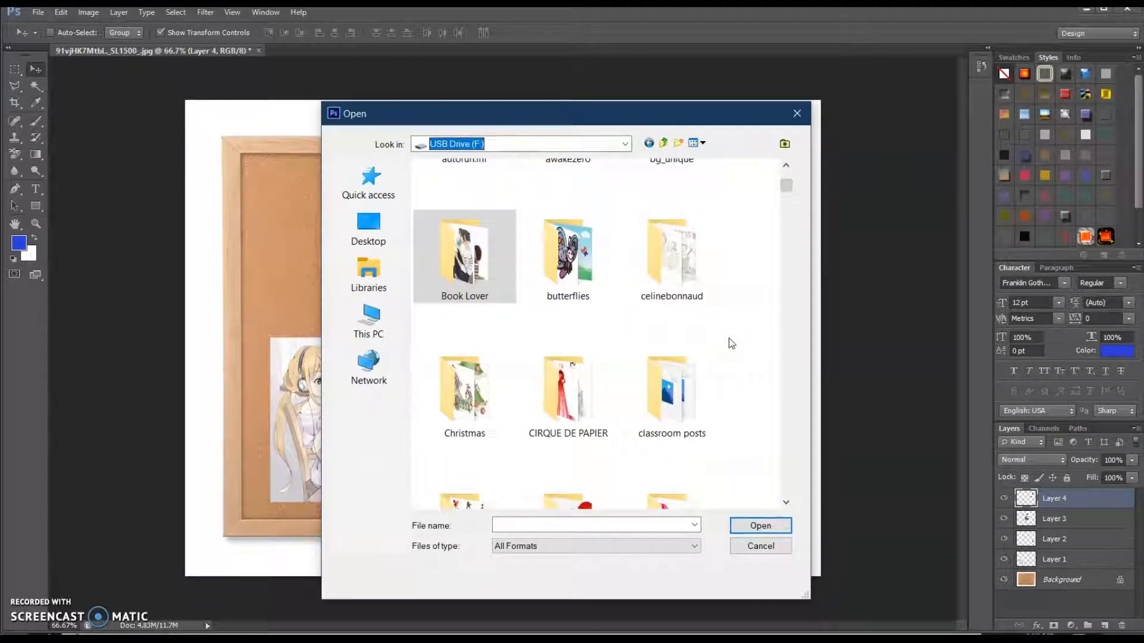
click(728, 338)
scroll(729, 352, down, 3)
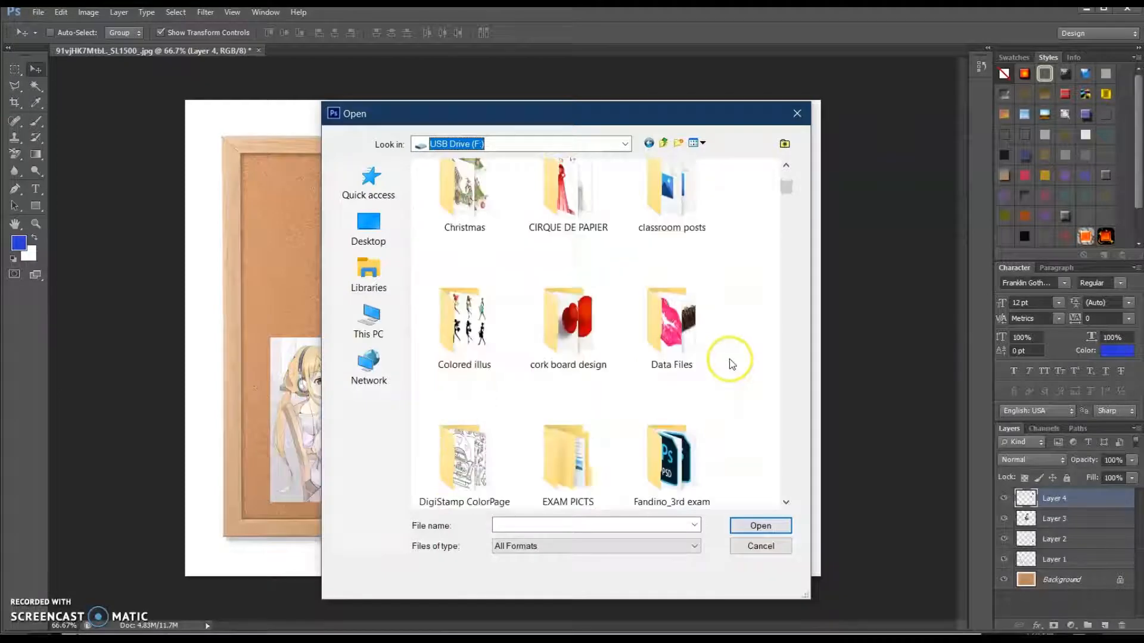
scroll(603, 391, down, 3)
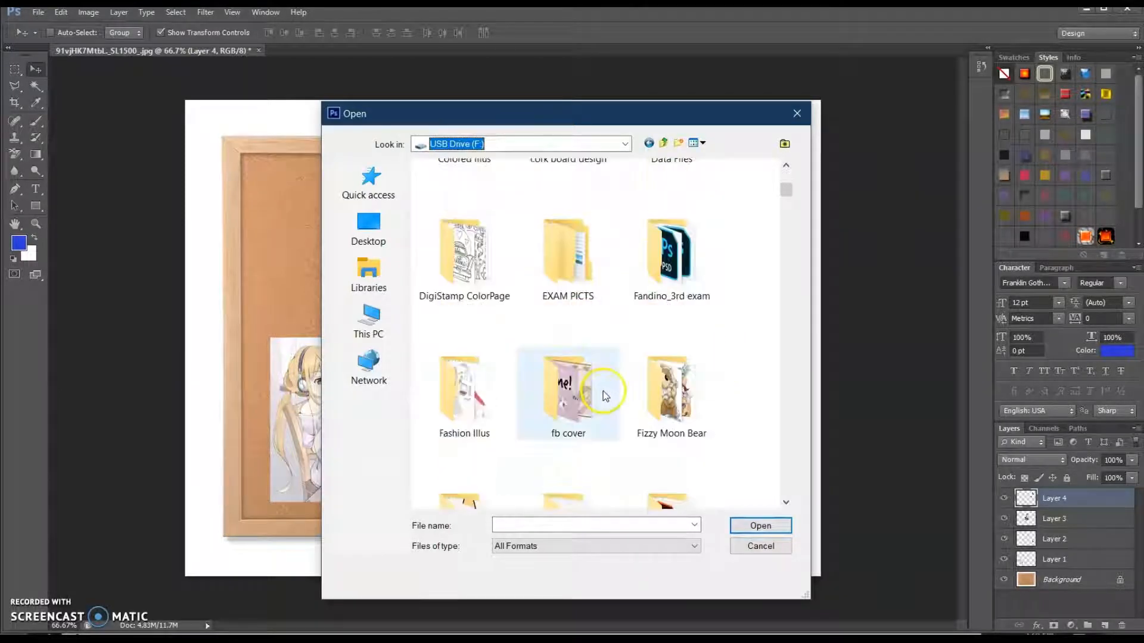
scroll(619, 393, down, 3)
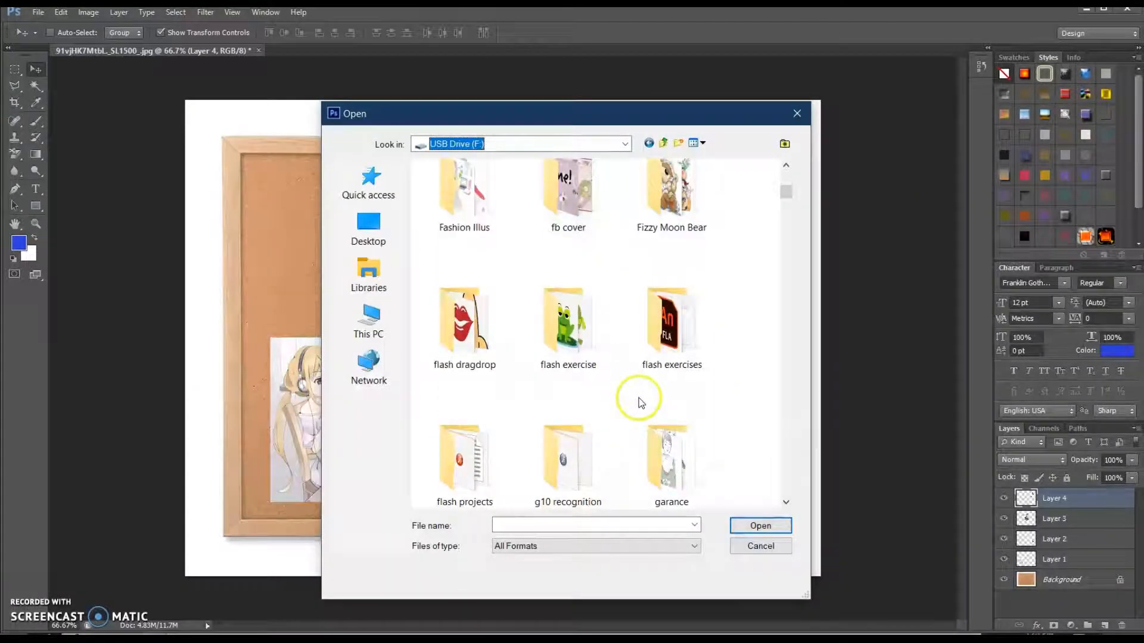
scroll(639, 398, down, 3)
scroll(638, 398, down, 3)
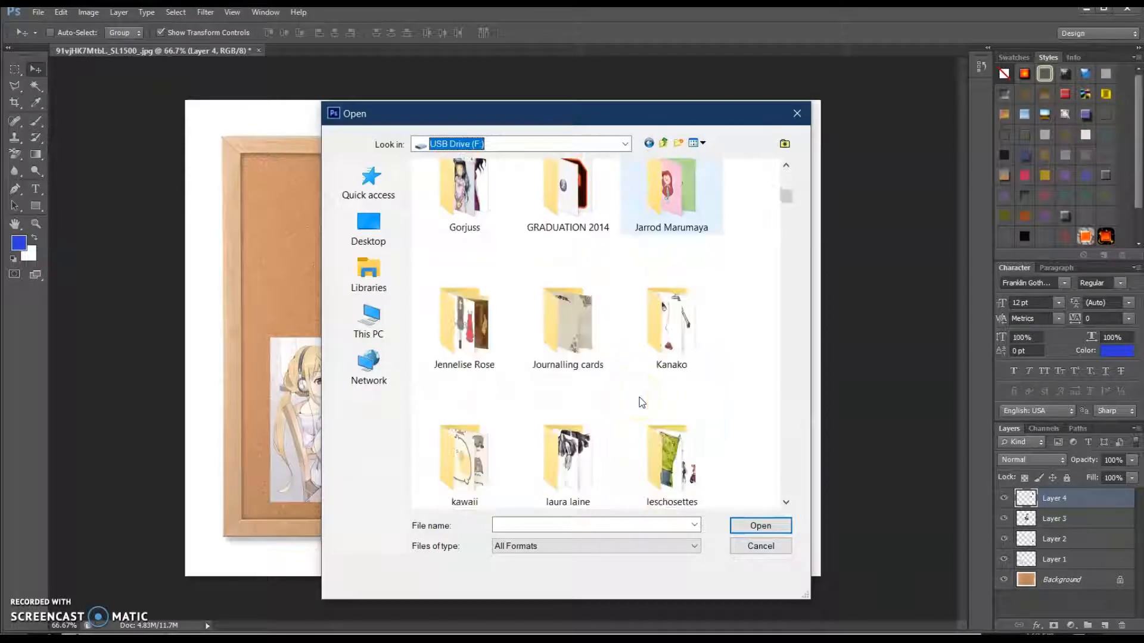
scroll(641, 399, down, 3)
scroll(639, 397, down, 3)
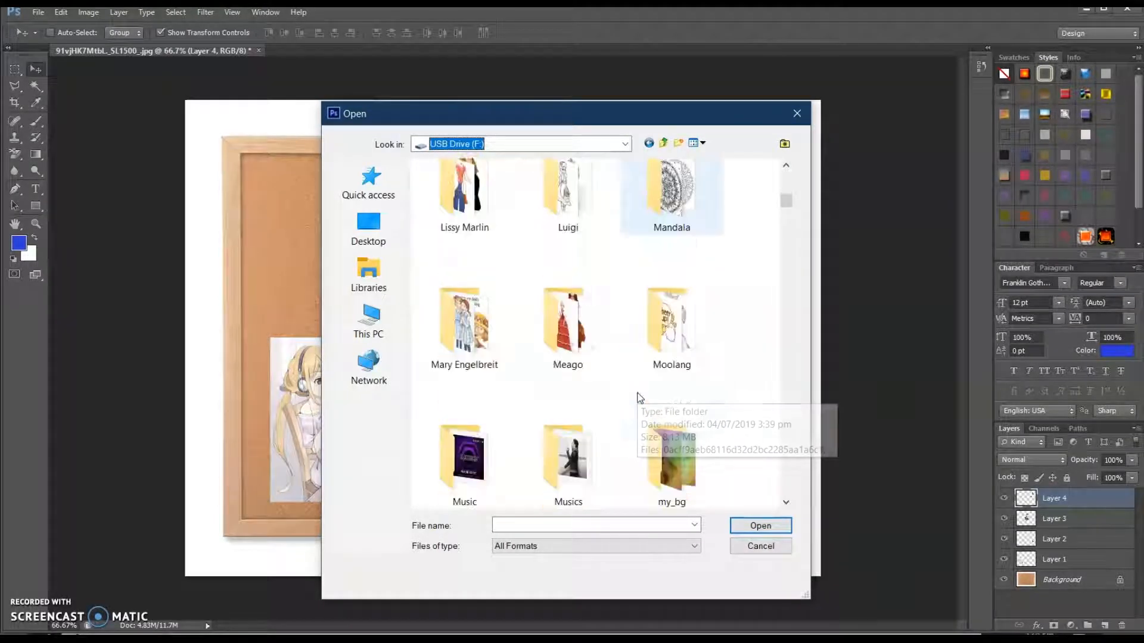
double_click(669, 189)
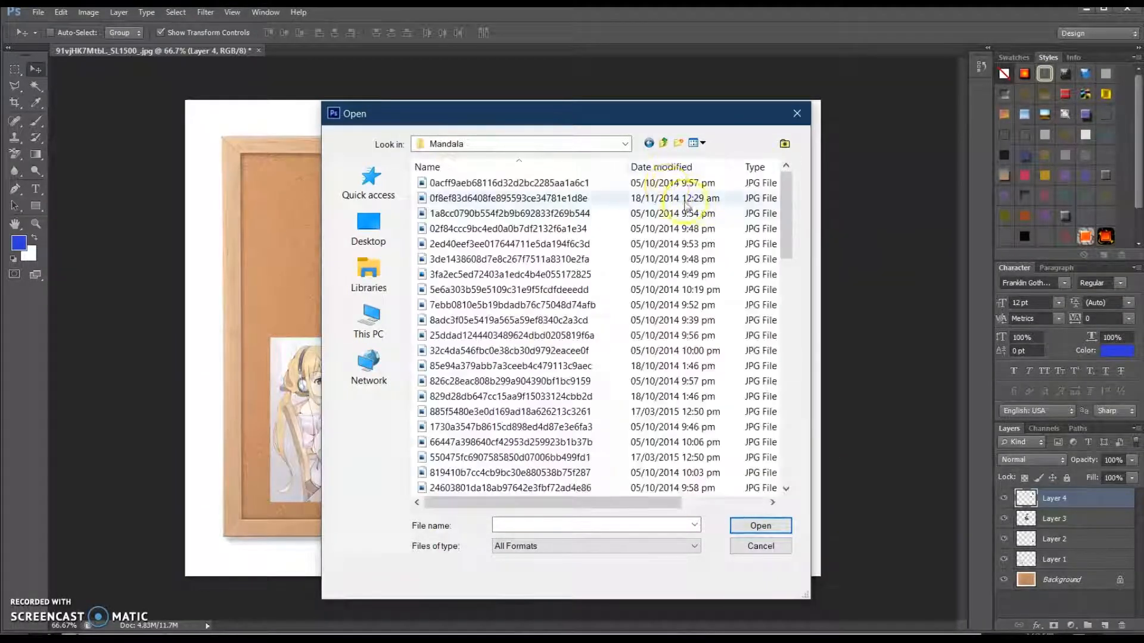
- Show the Mandala files as large thumbnails and open the petal mandala picture whose name starts with bcc3aab0d8398ec0f4
click(697, 143)
click(728, 179)
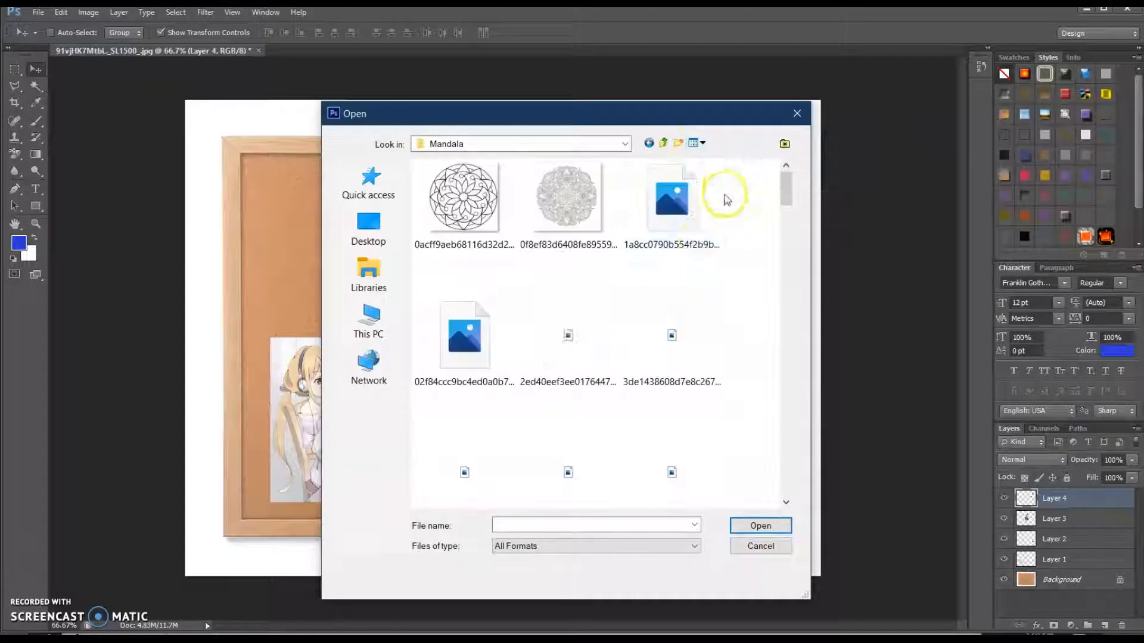
scroll(643, 386, down, 5)
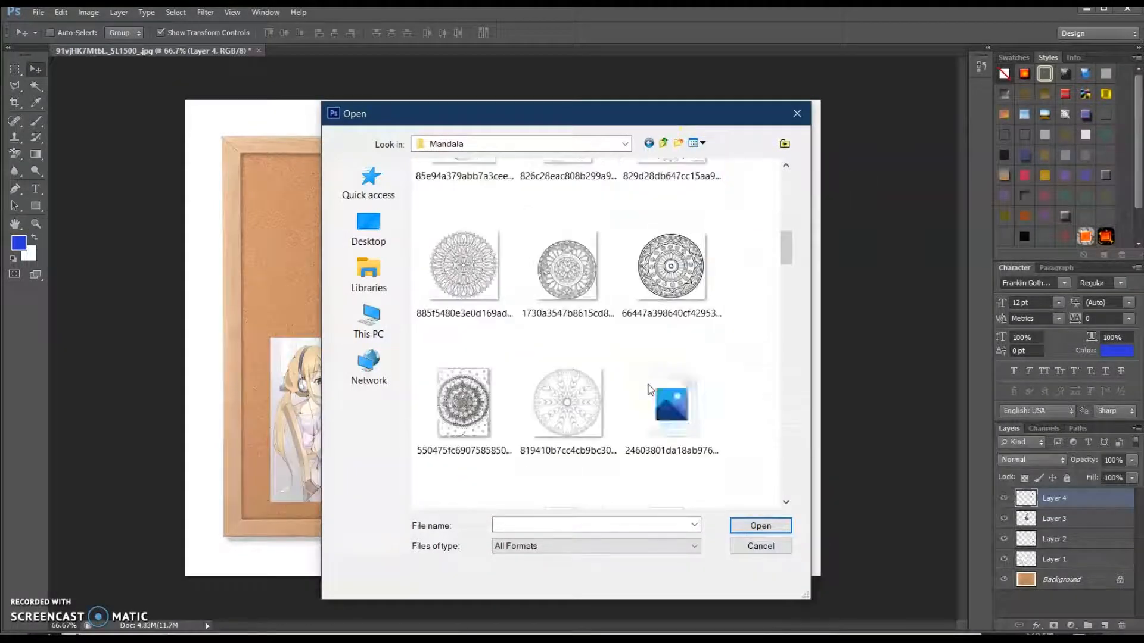
scroll(649, 389, down, 5)
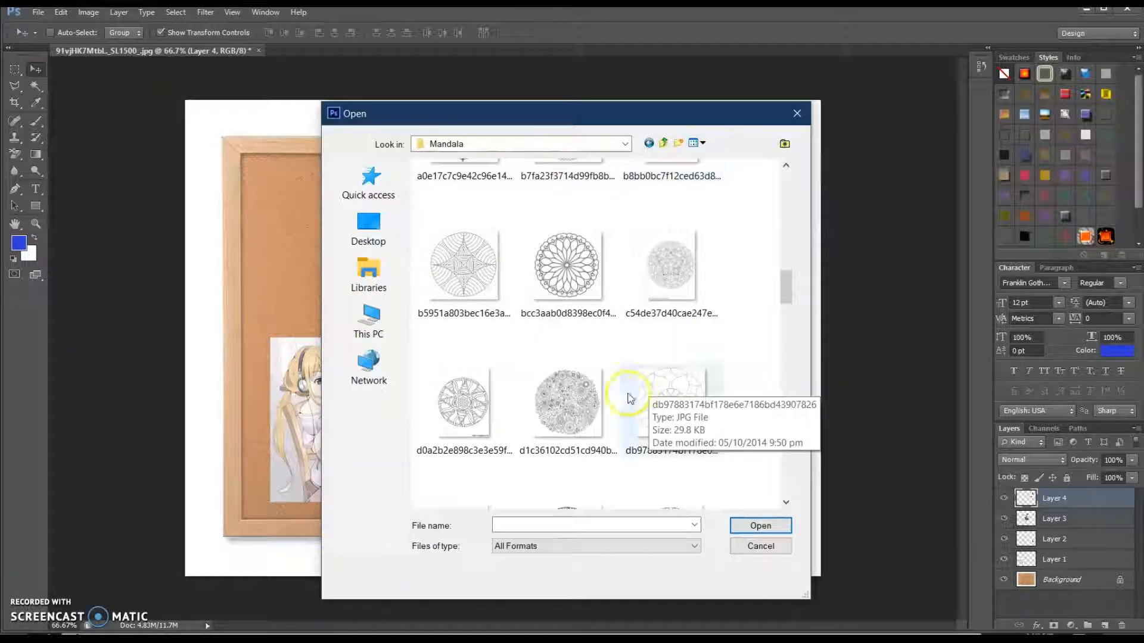
click(566, 268)
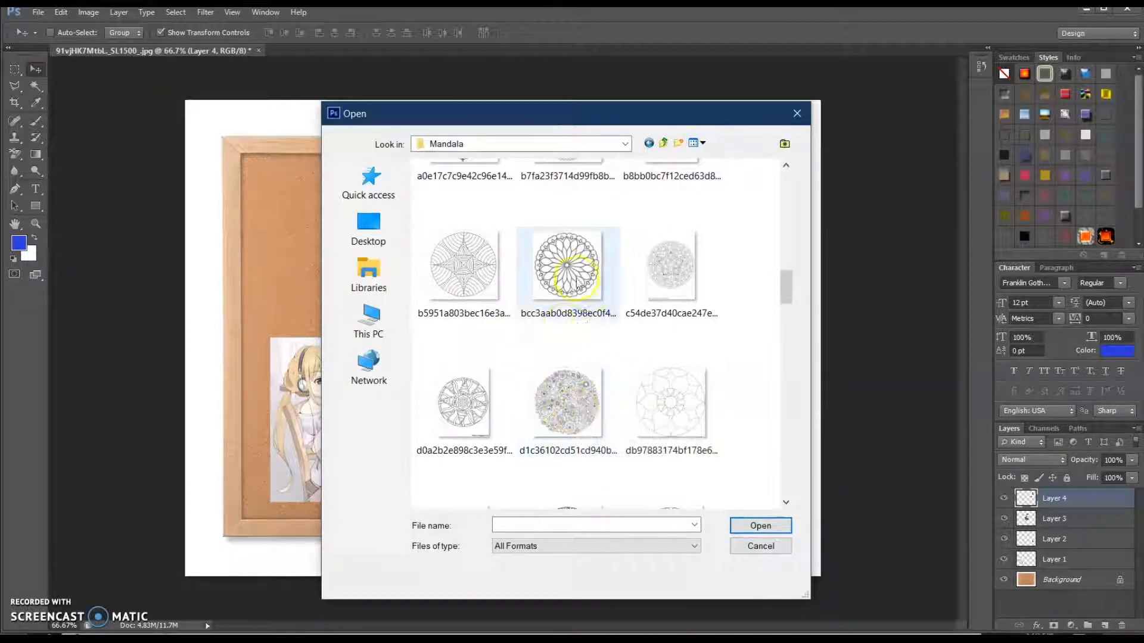
click(756, 526)
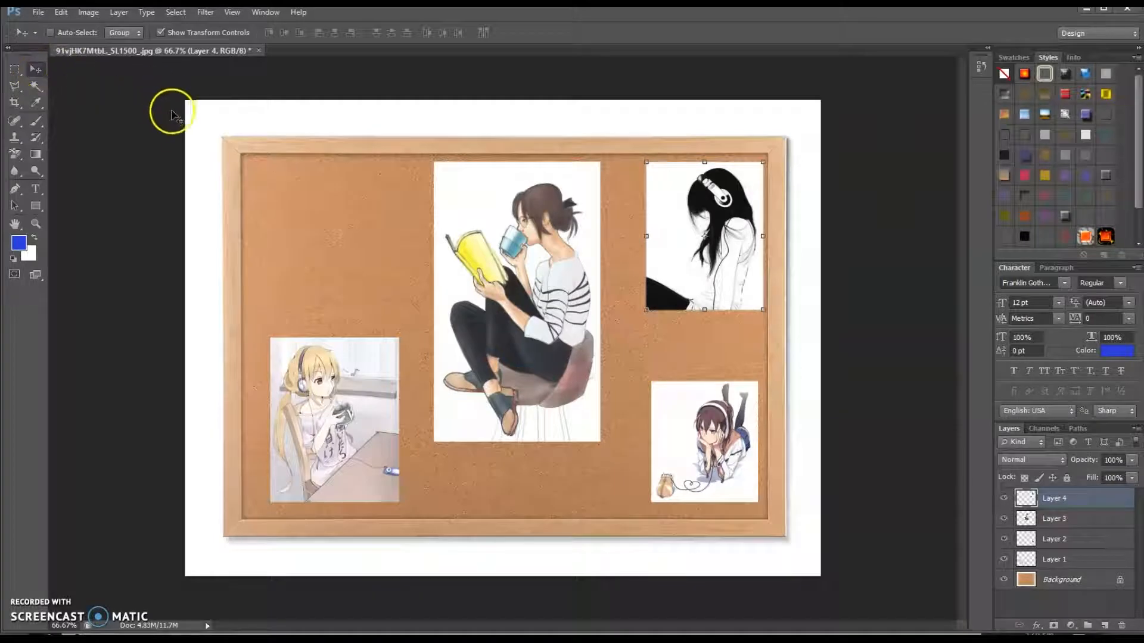
- Copy the mandala onto the corkboard, shrink it to about half size in the board's upper-left corner, and close its source image
click(299, 56)
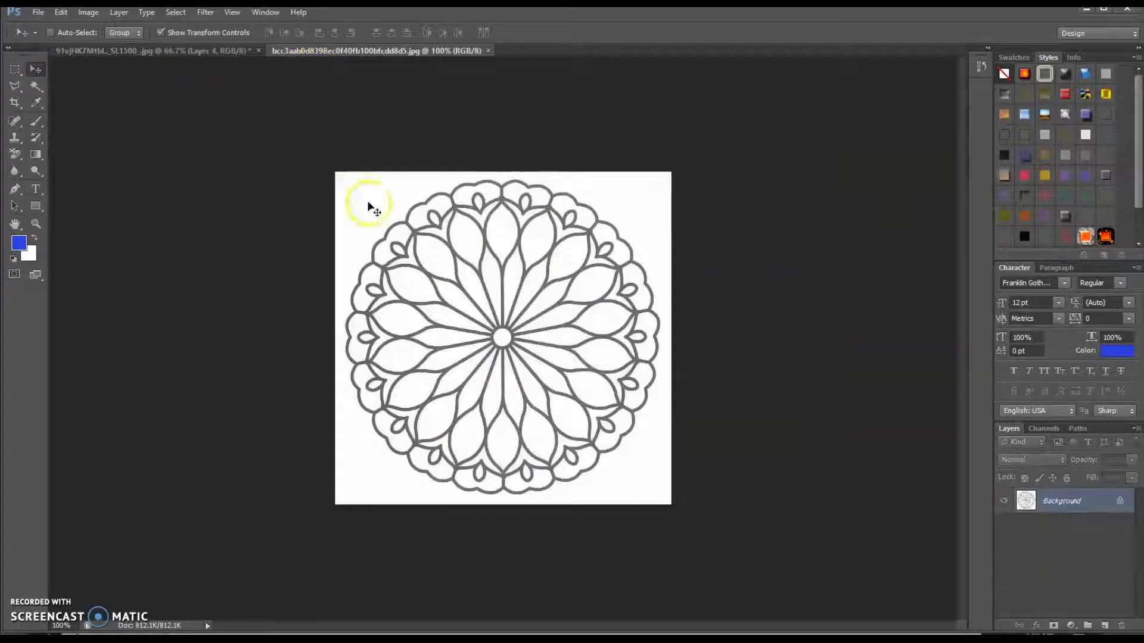
drag(176, 54, 316, 263)
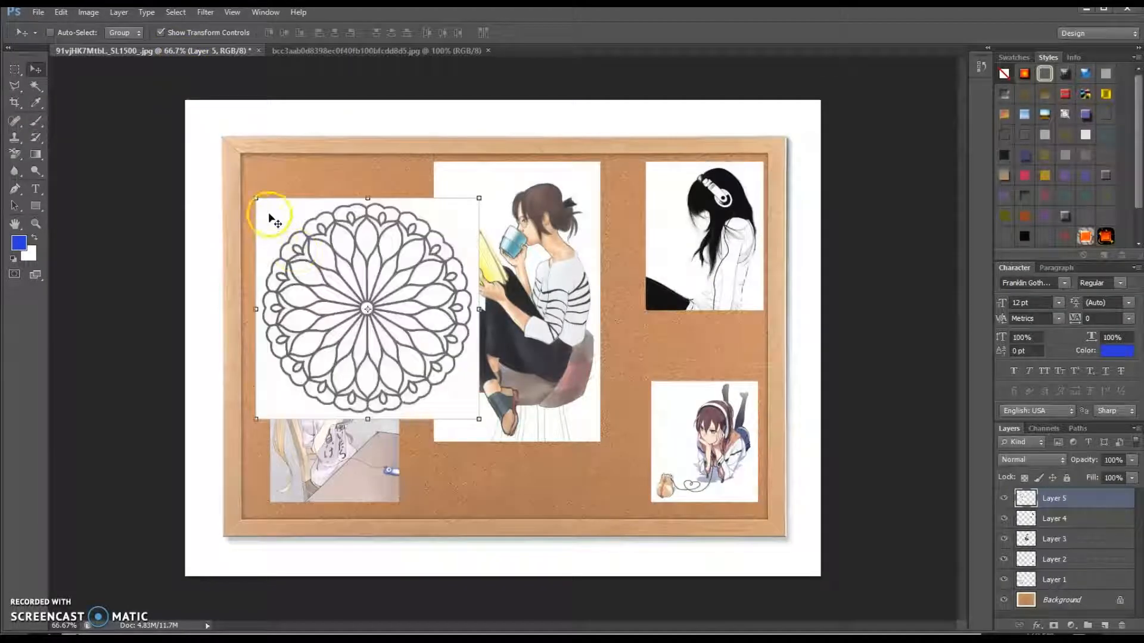
drag(256, 198, 365, 313)
drag(438, 393, 330, 235)
click(36, 70)
click(501, 290)
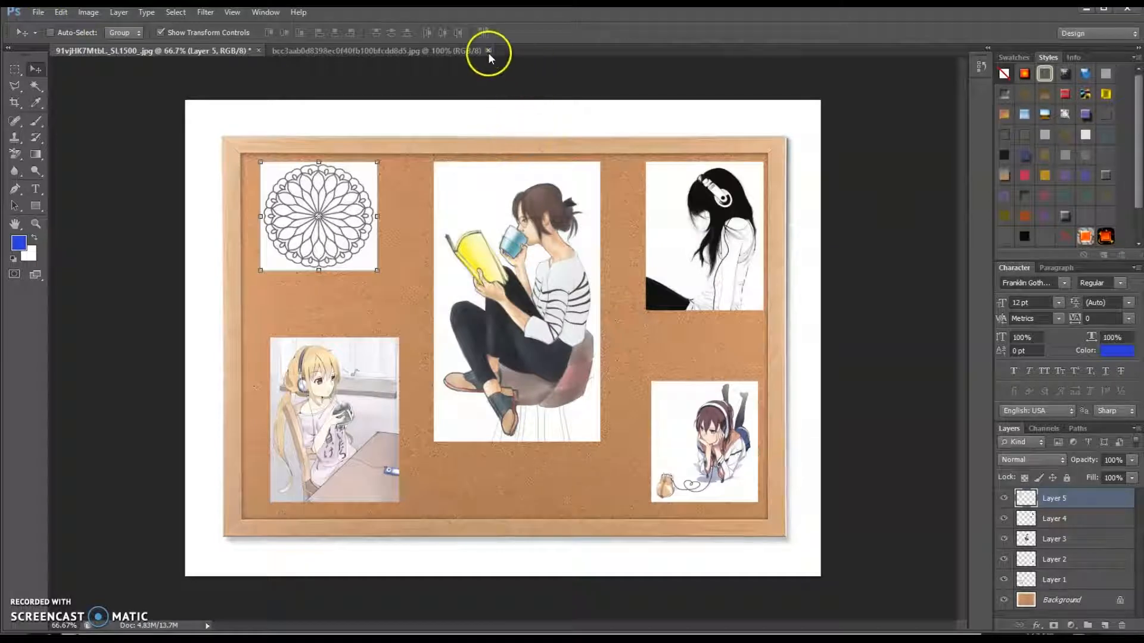
click(38, 12)
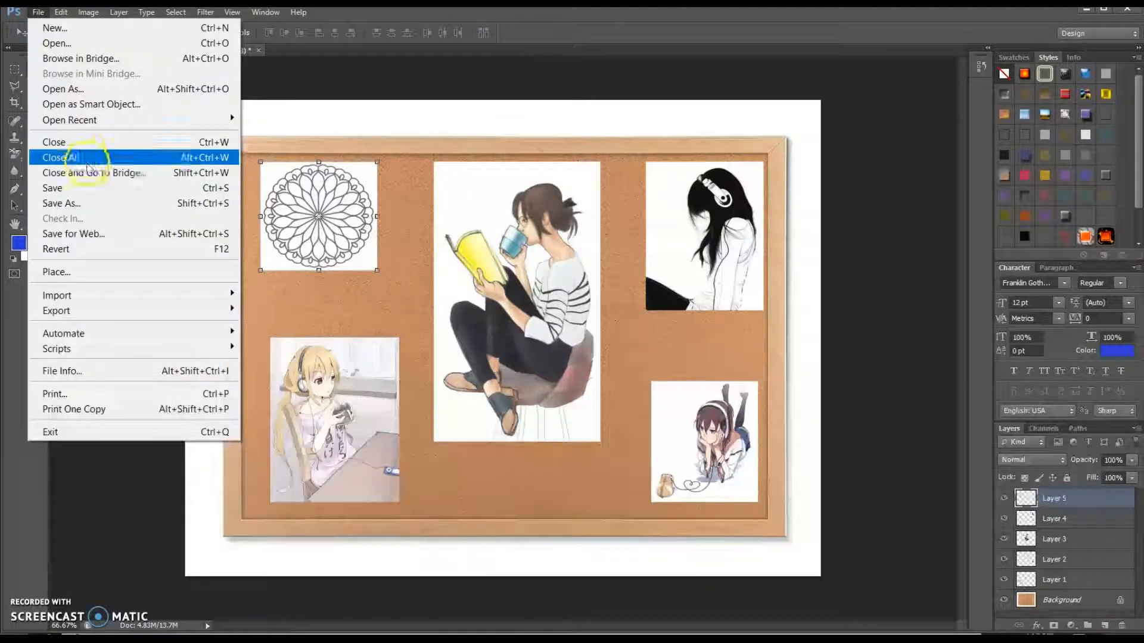
click(82, 142)
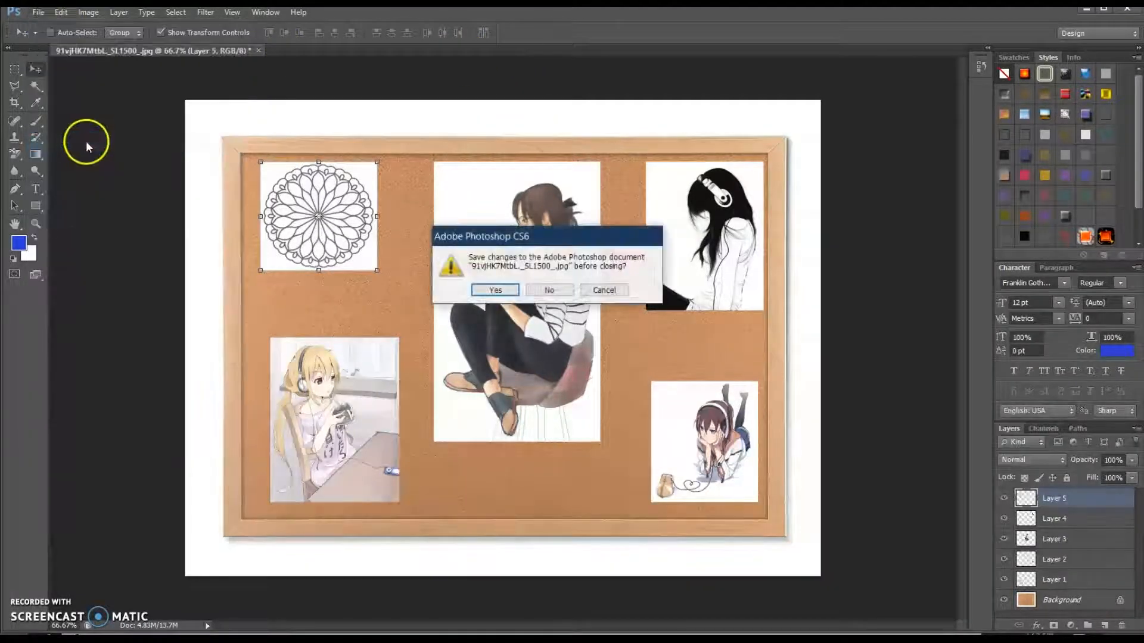
click(604, 290)
- Start opening another image and switch the browsing location from the Mandala folder to USB Drive (F:)
click(38, 12)
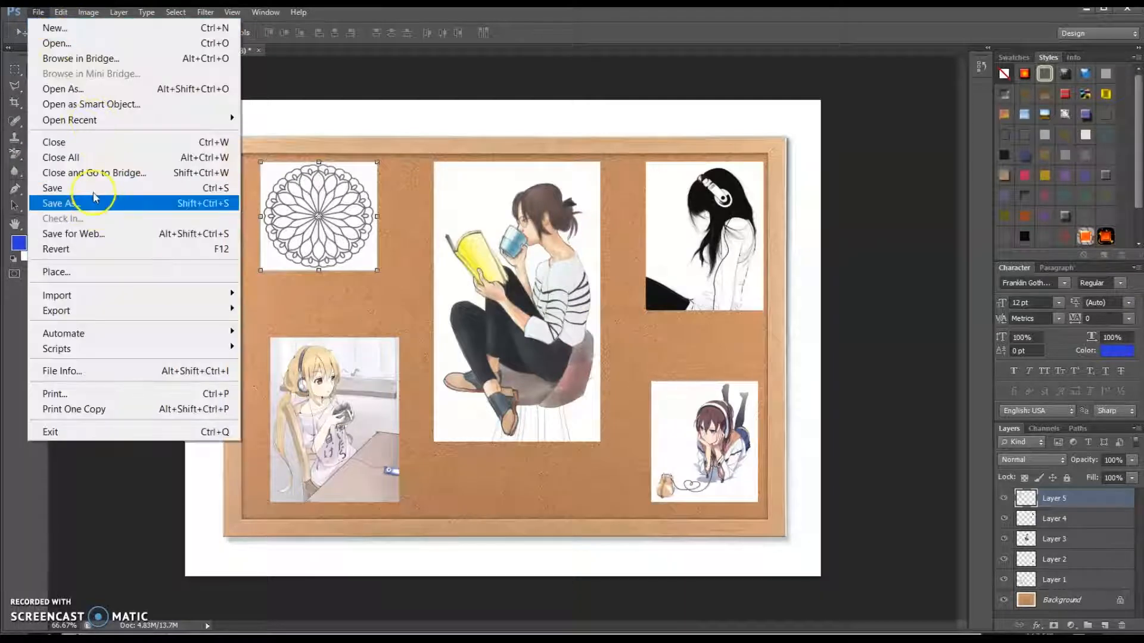
click(65, 43)
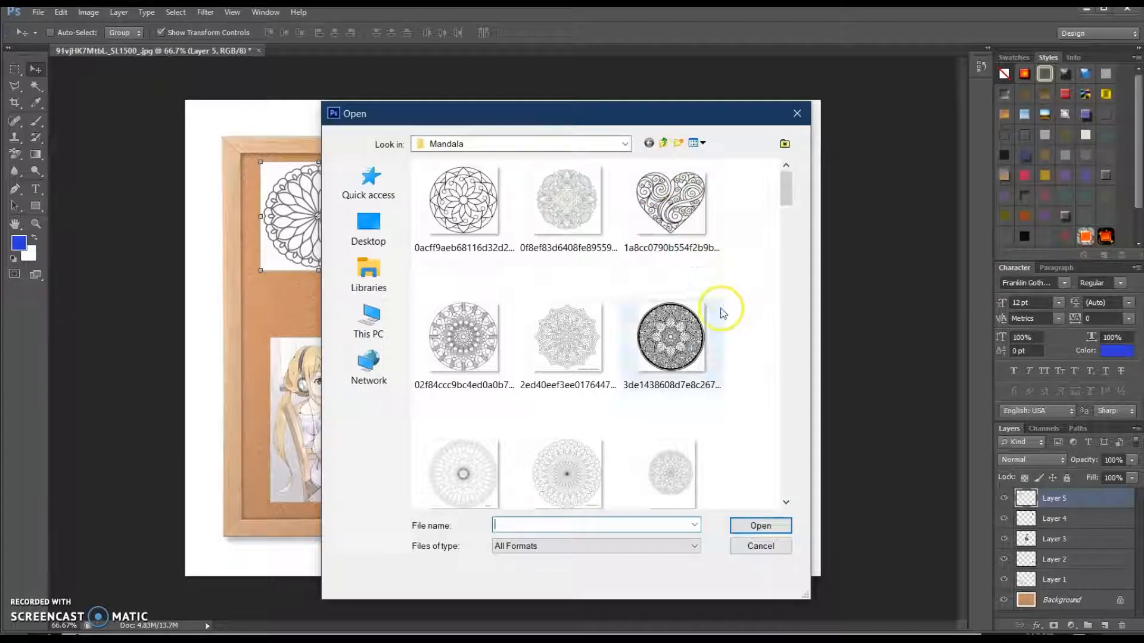
click(604, 144)
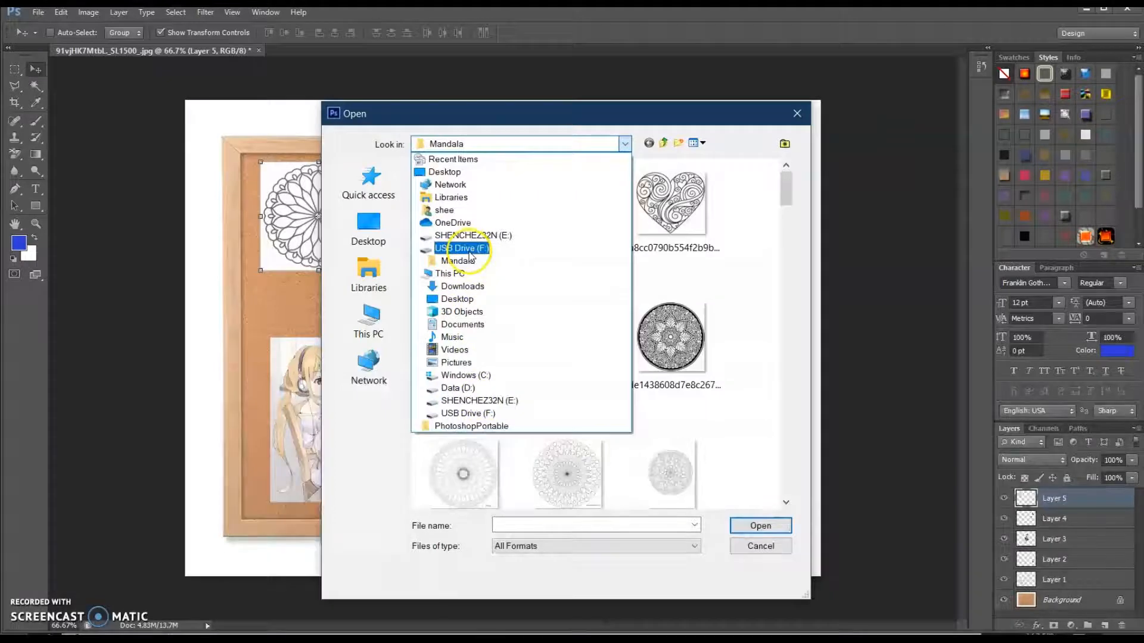
click(461, 248)
- Find the floral "Love" lettering picture, named 903ecab20c740346f7…, among the USB drive's files and open it
scroll(737, 380, down, 3)
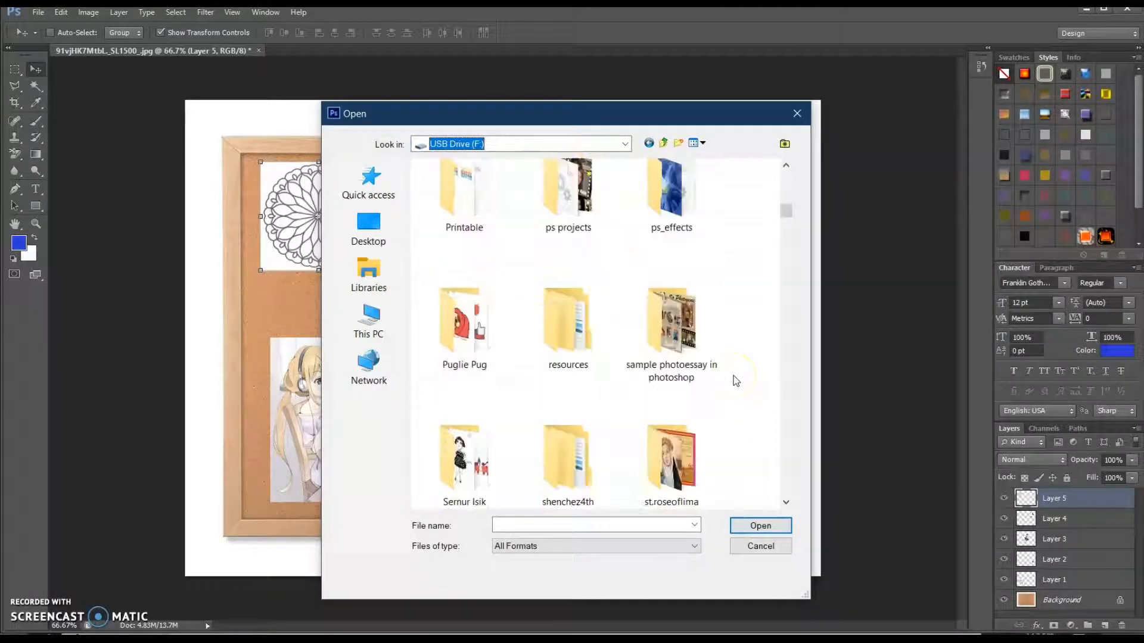
scroll(737, 380, down, 5)
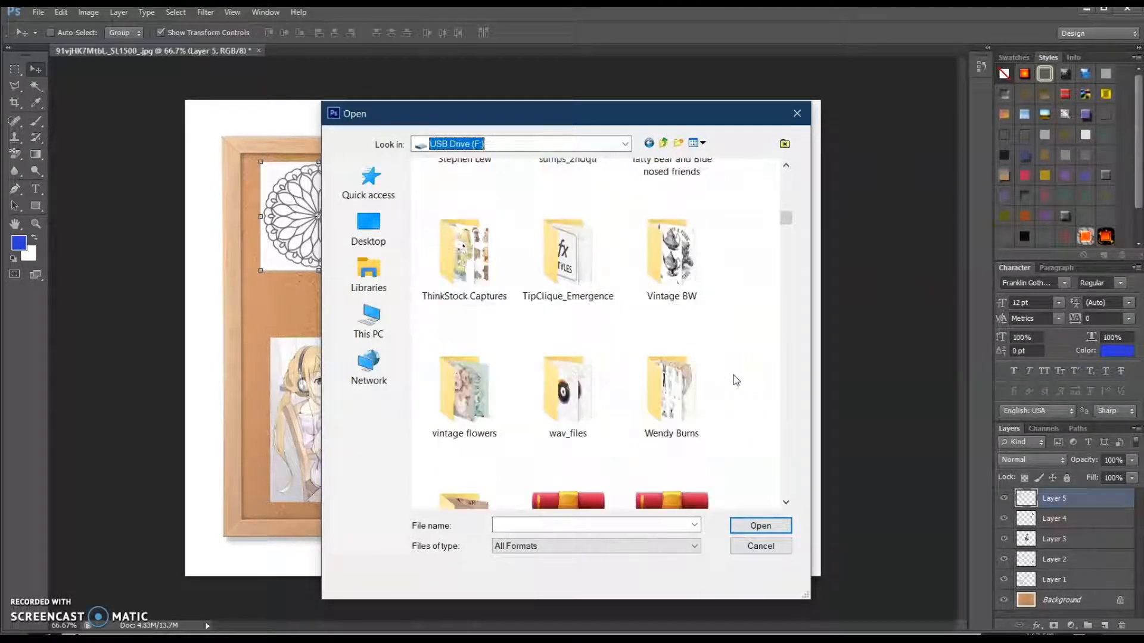
click(672, 364)
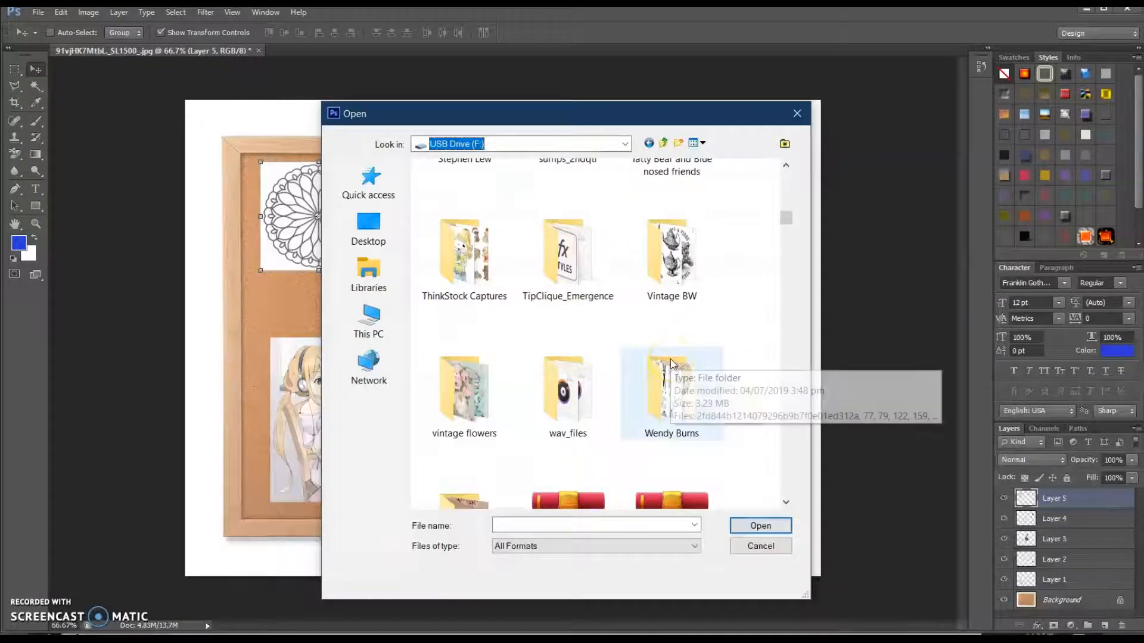
scroll(672, 364, down, 2)
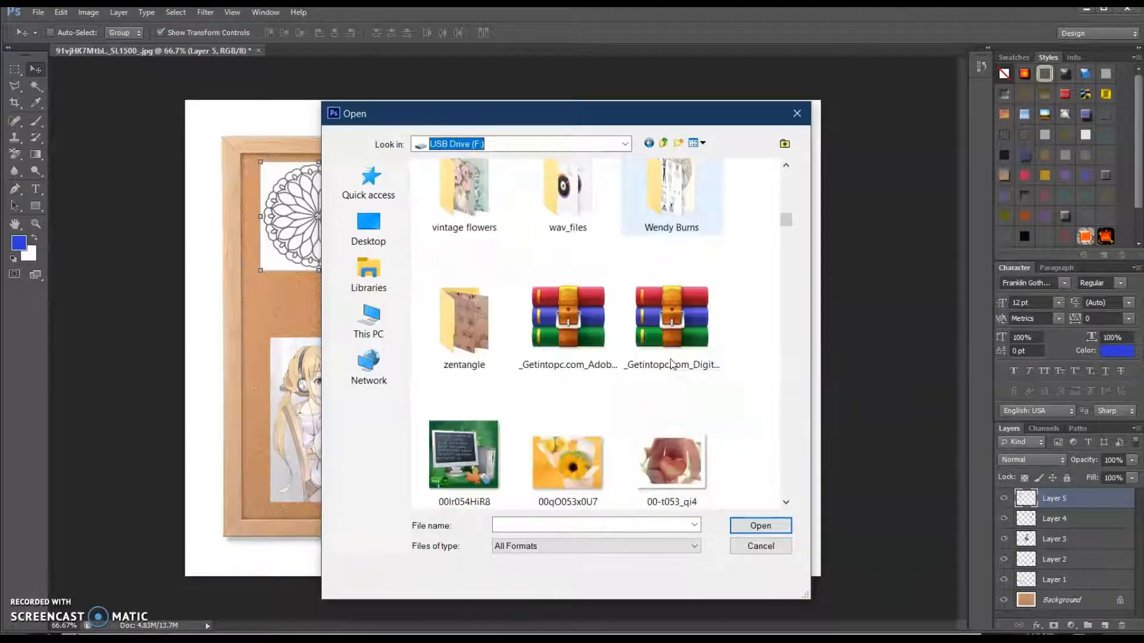
scroll(672, 363, down, 2)
scroll(672, 364, down, 2)
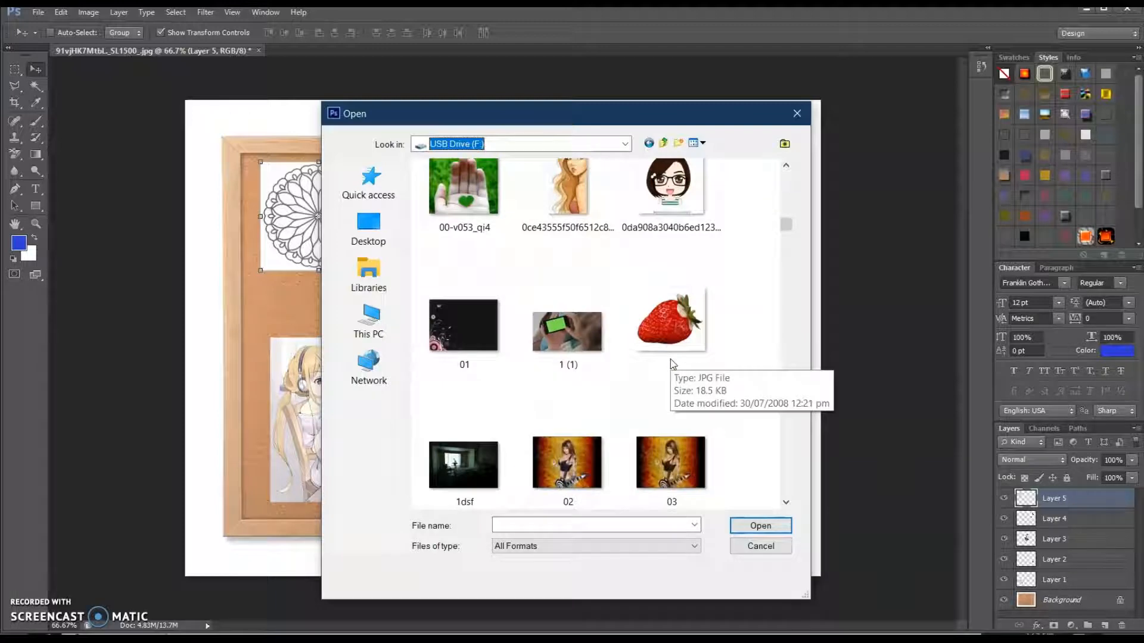
scroll(672, 363, down, 4)
scroll(670, 361, down, 3)
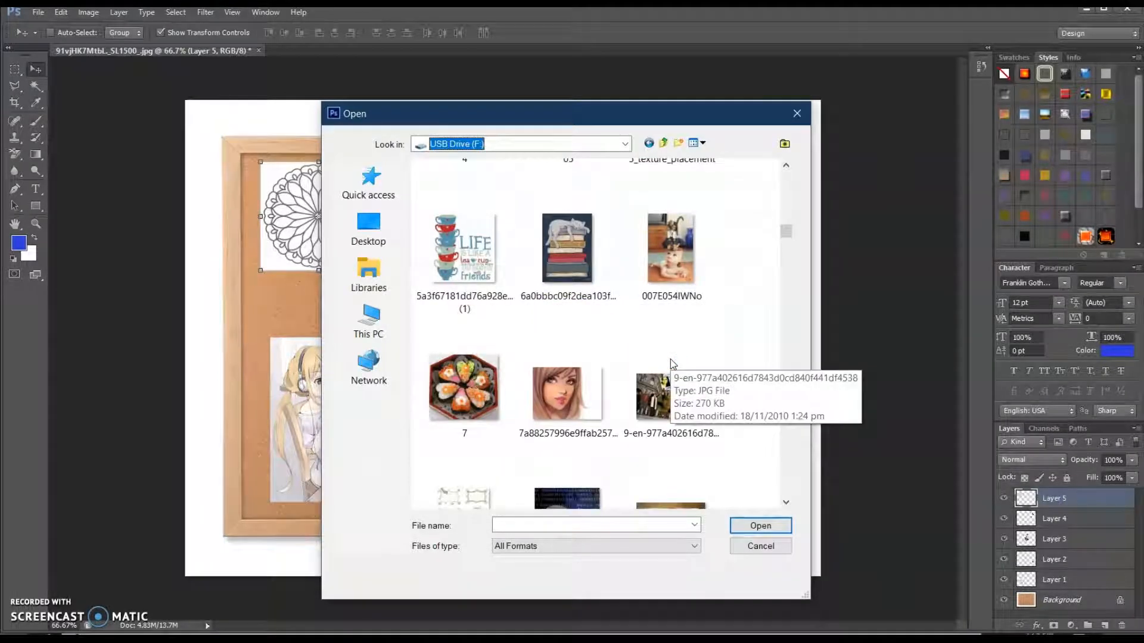
scroll(672, 362, down, 6)
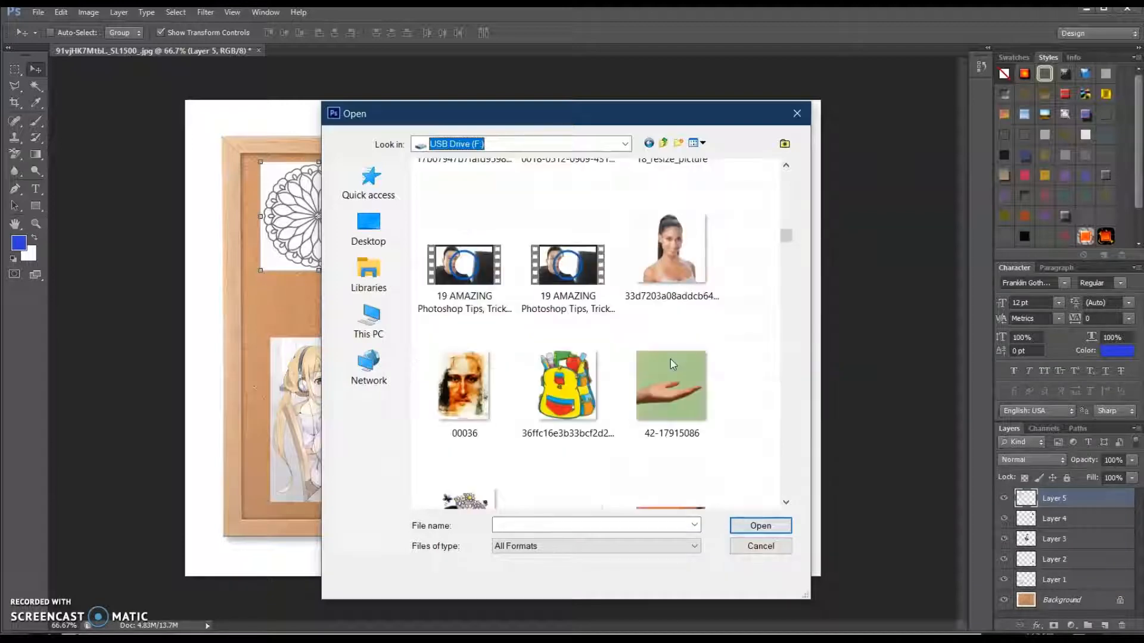
scroll(671, 361, down, 3)
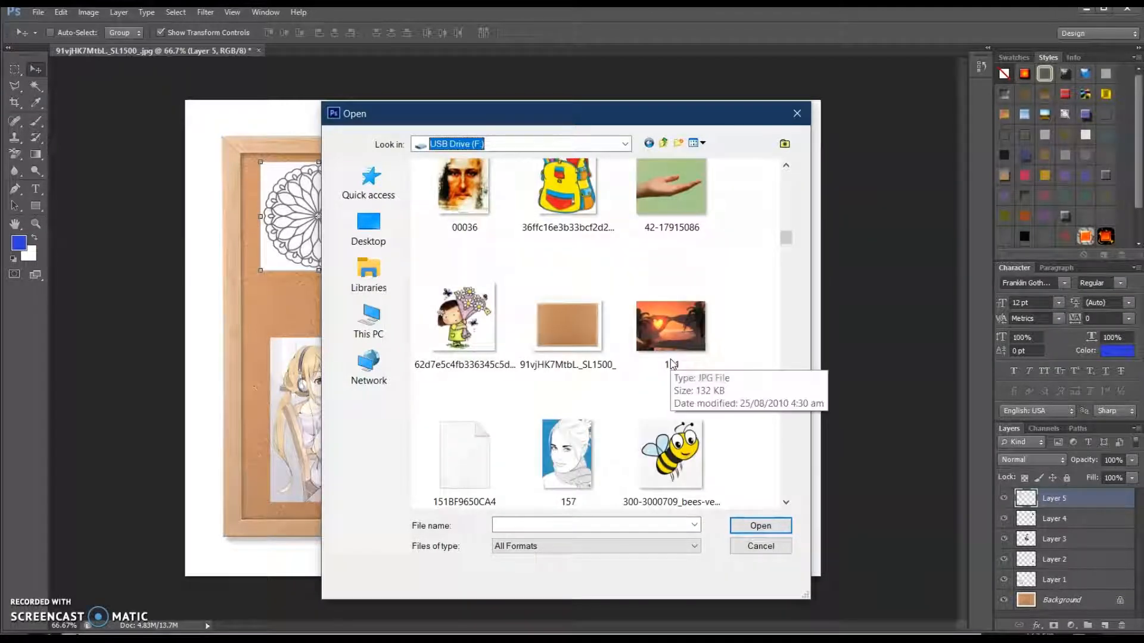
scroll(672, 361, down, 3)
scroll(672, 362, down, 3)
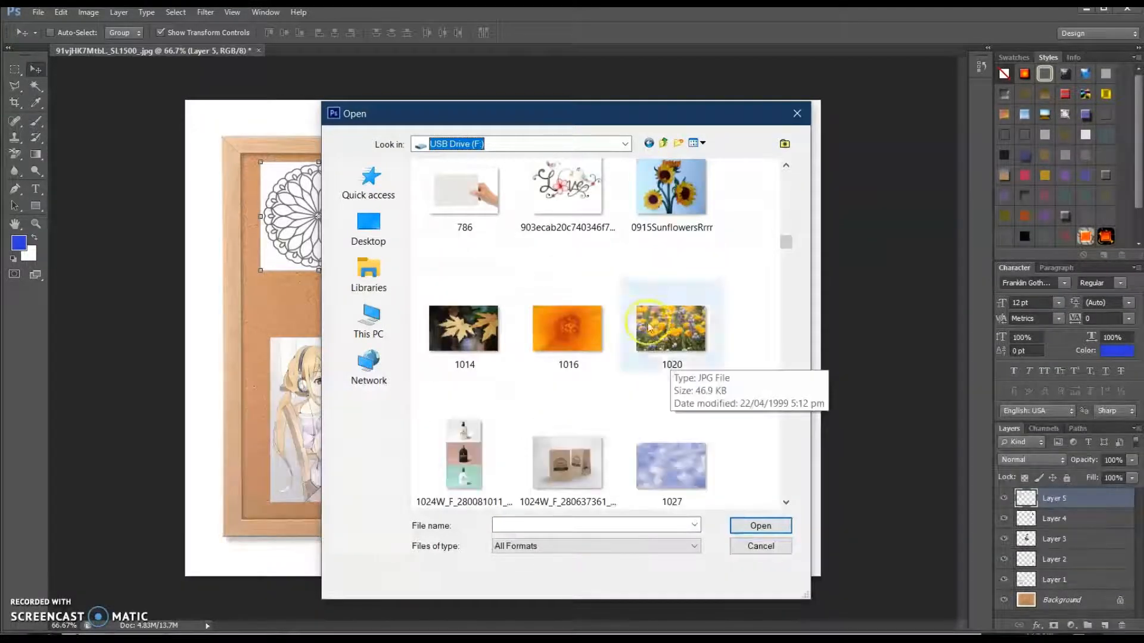
click(587, 194)
click(760, 526)
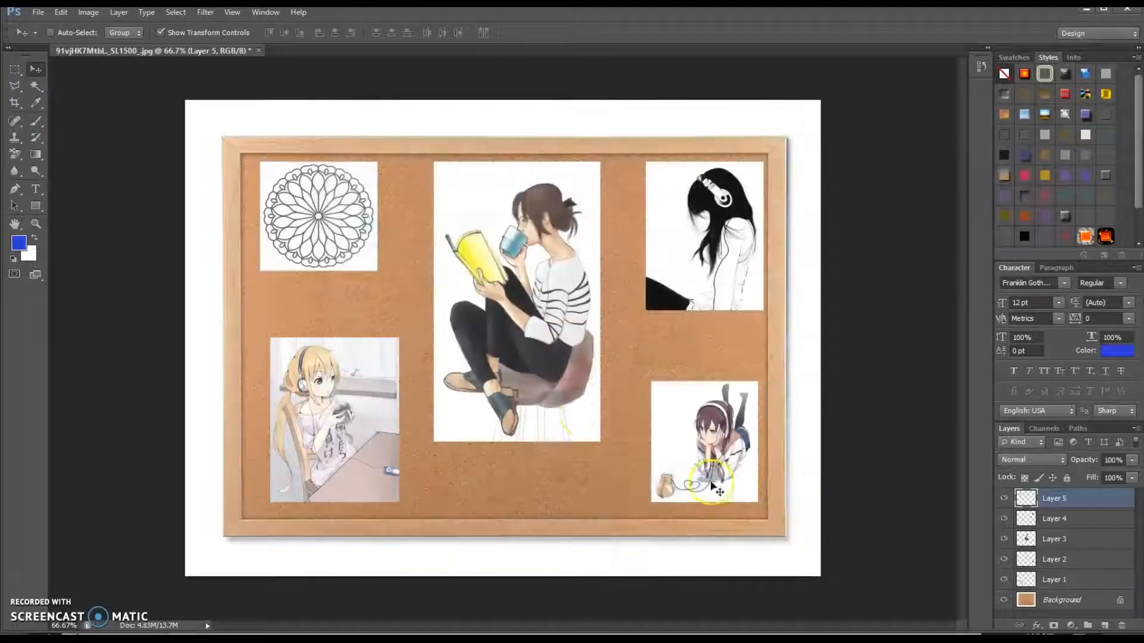
- Select the white background around the Love lettering with the Magic Wand and invert the selection to isolate the artwork
click(39, 84)
click(508, 245)
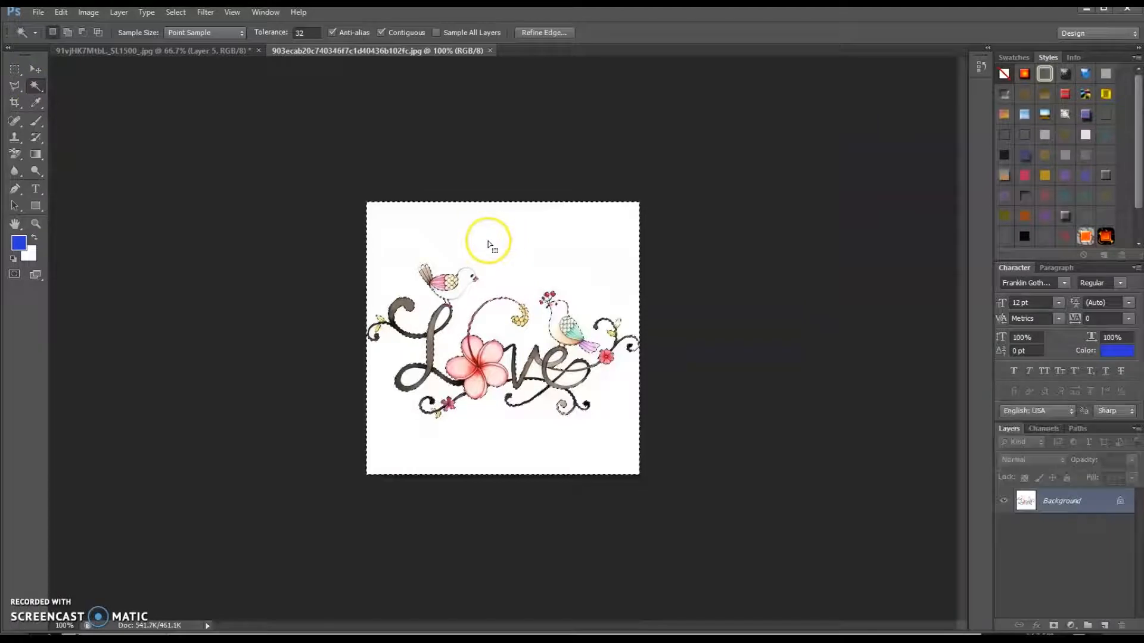
click(173, 13)
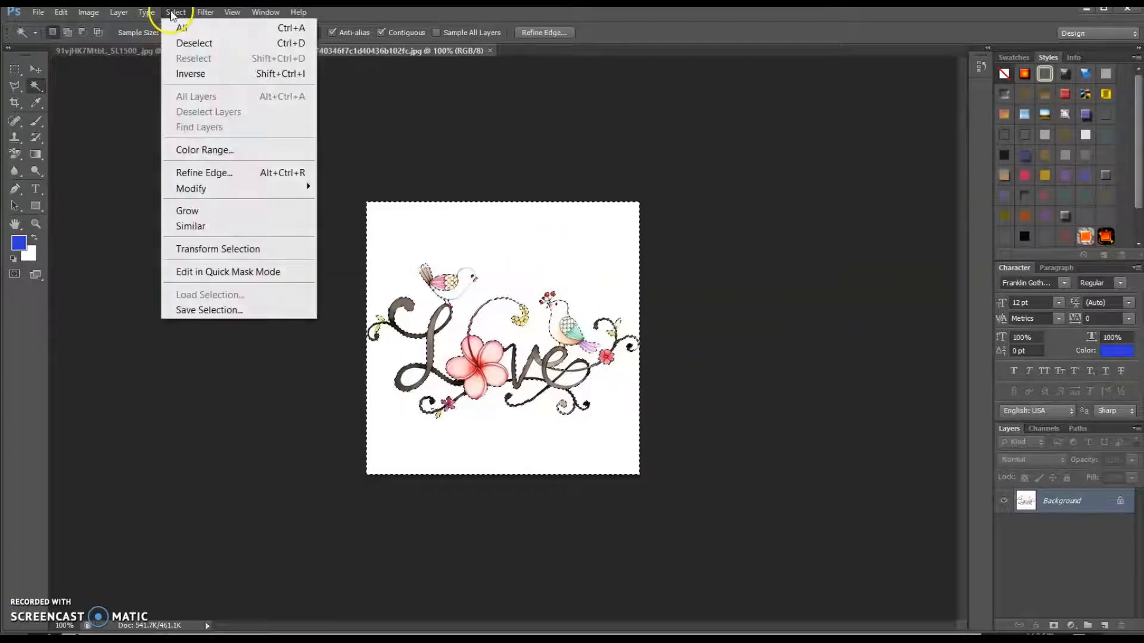
click(184, 73)
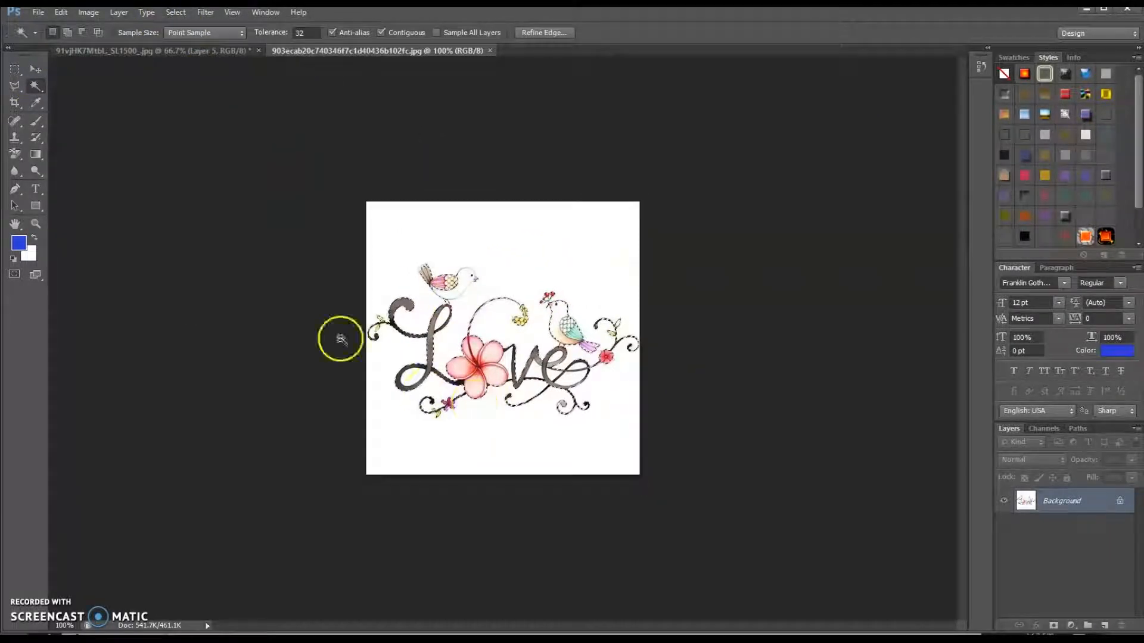
- Copy the selected Love lettering onto the corkboard, overlapping the lower edge of the reading woman's picture
click(35, 69)
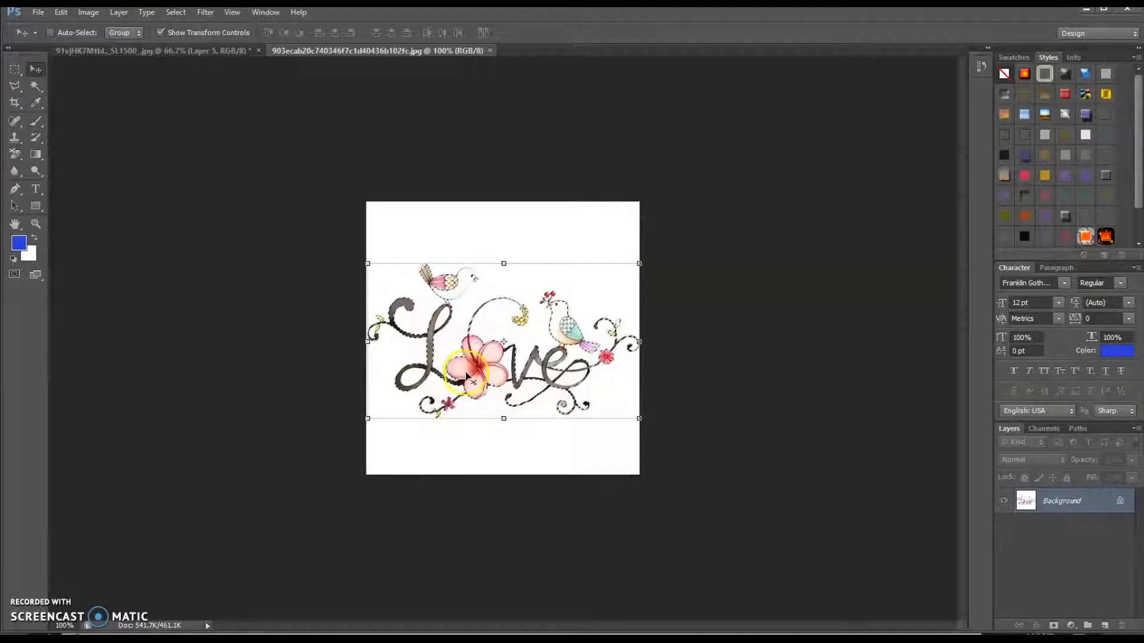
drag(437, 386, 446, 346)
drag(465, 481, 528, 484)
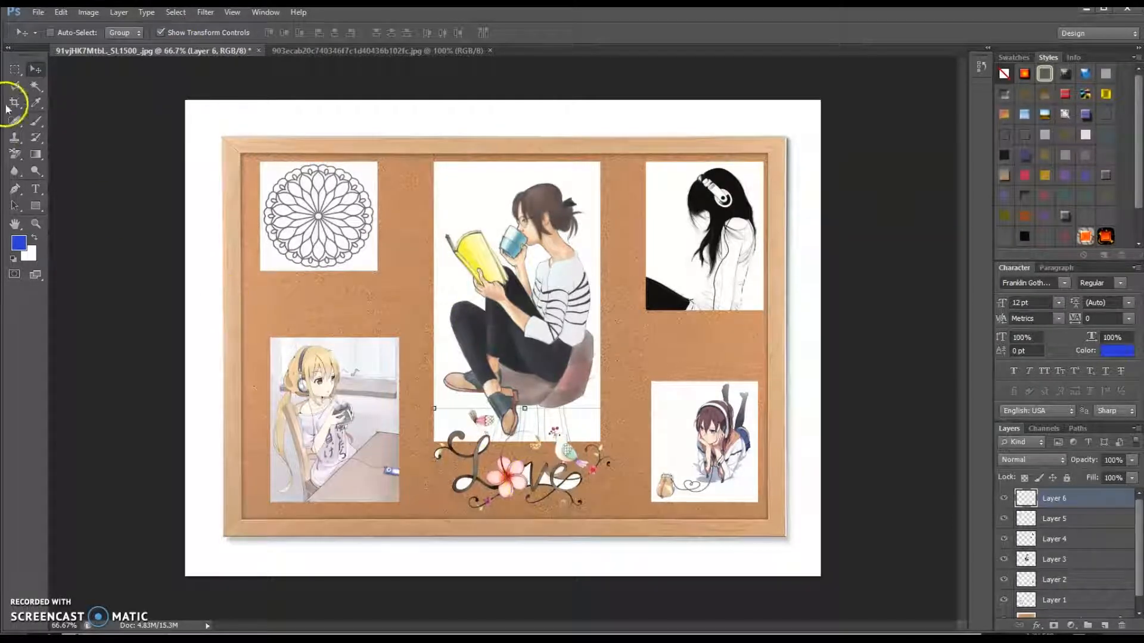
- Remove the white fill from the upper loop, outer curl and lower loop of the letter L using the Magic Wand
click(15, 71)
click(35, 87)
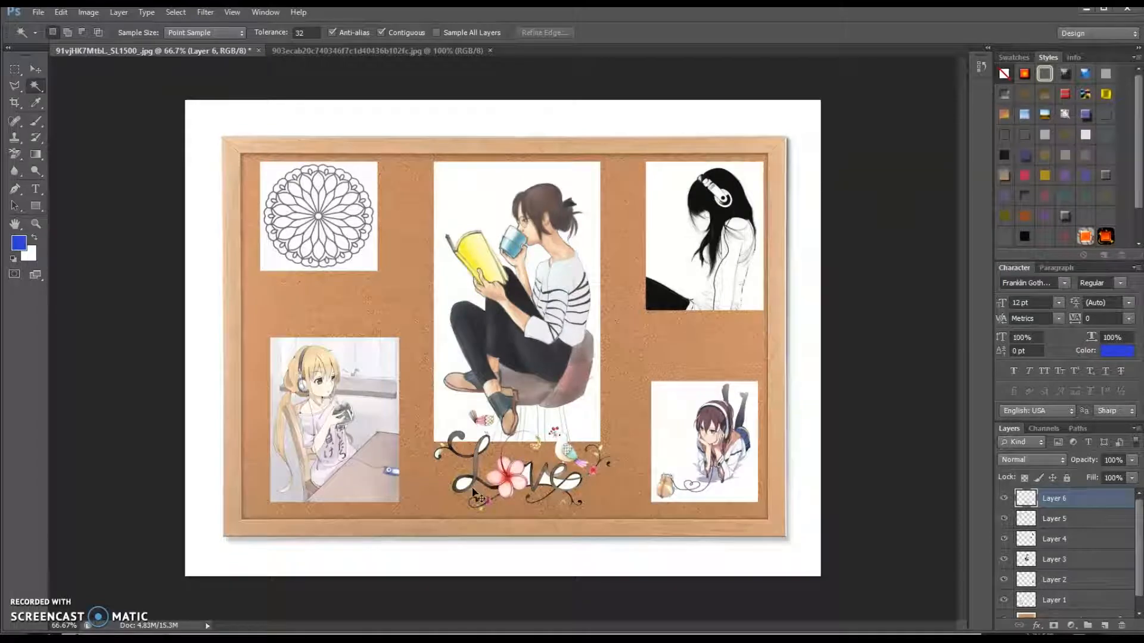
key(ctrl+plus)
key(ctrl+plus)
scroll(451, 481, down, 8)
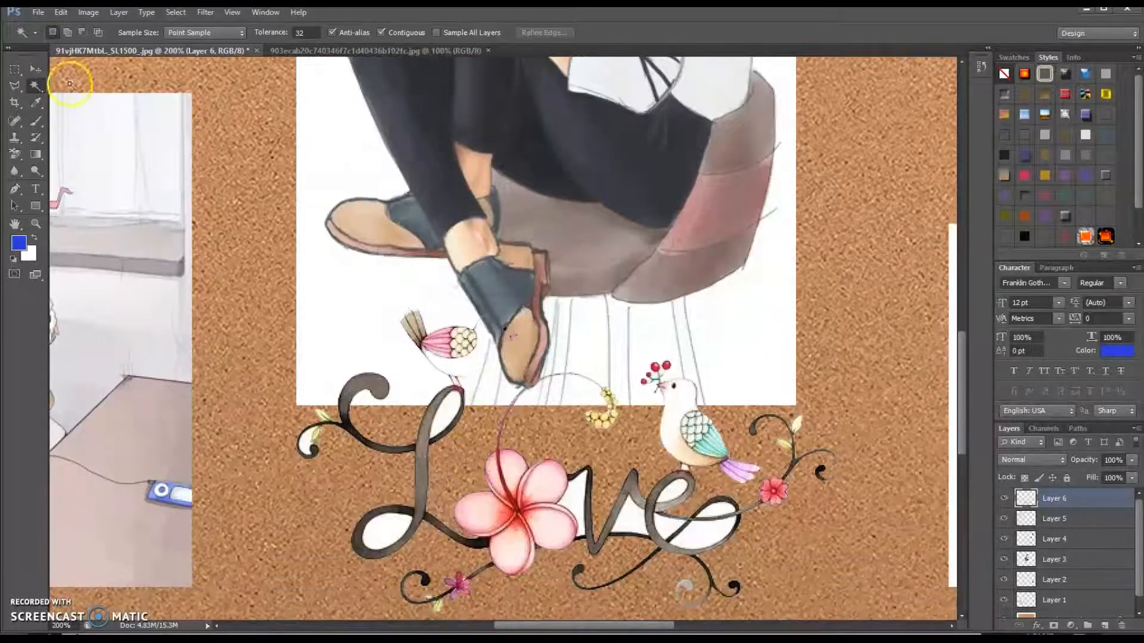
click(447, 414)
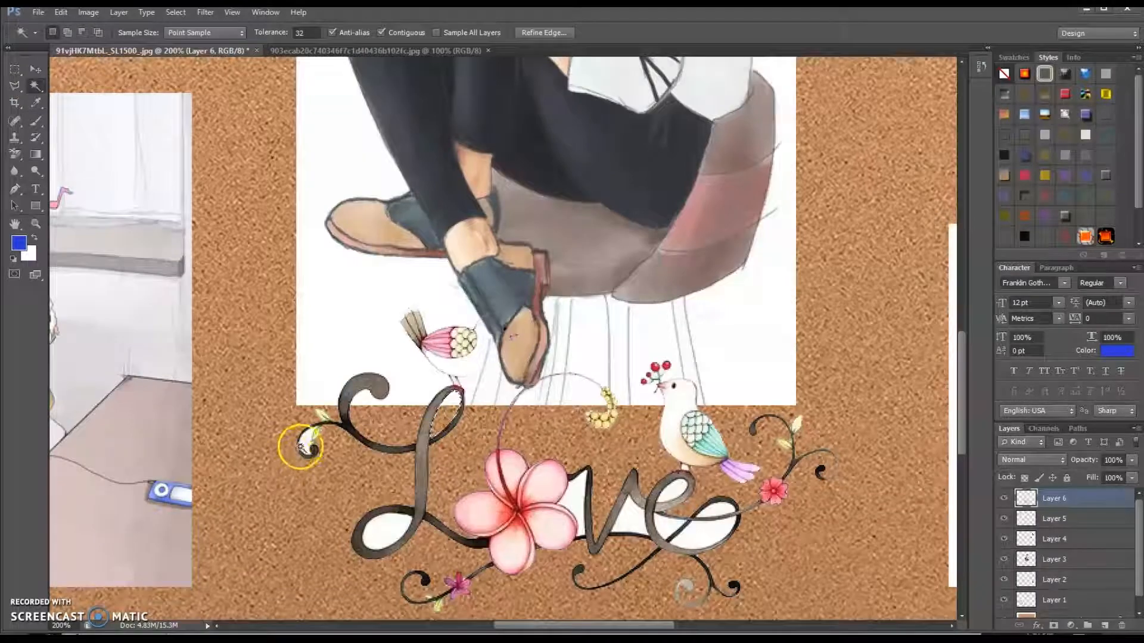
shift+click(306, 447)
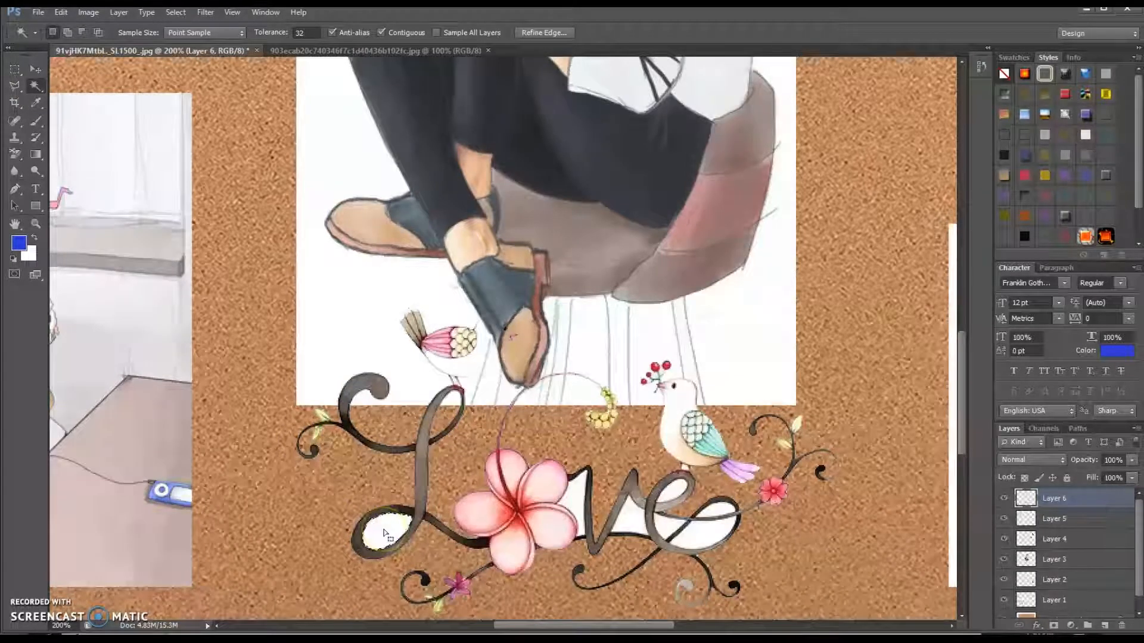
shift+click(384, 533)
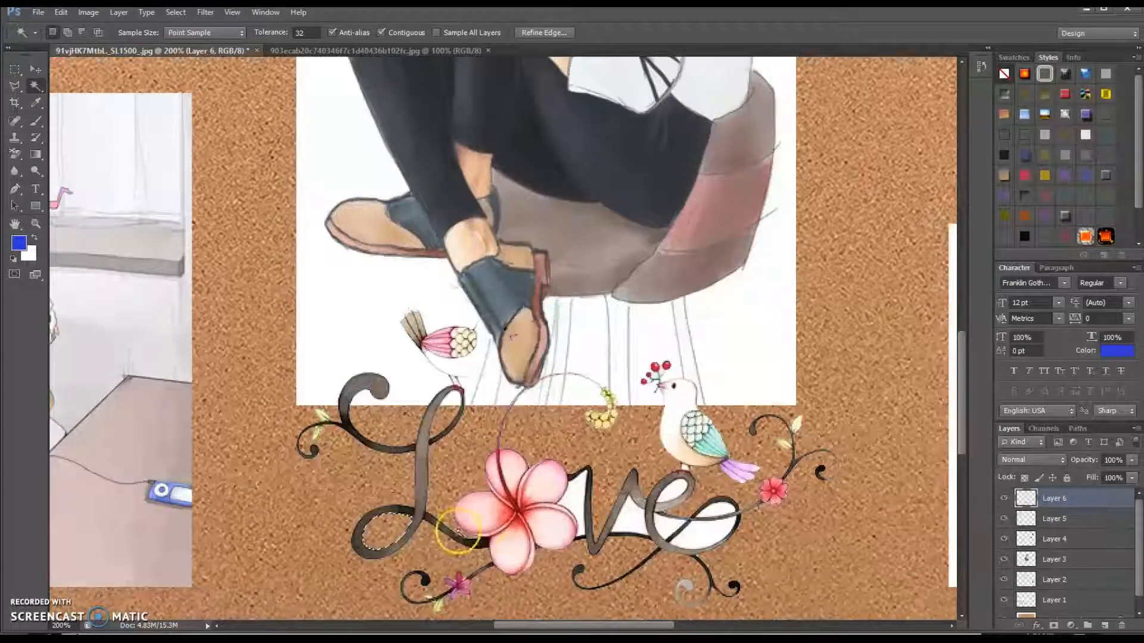
- Remove the white areas beside the flower and inside the letters v and e, and clear the selection
shift+click(580, 503)
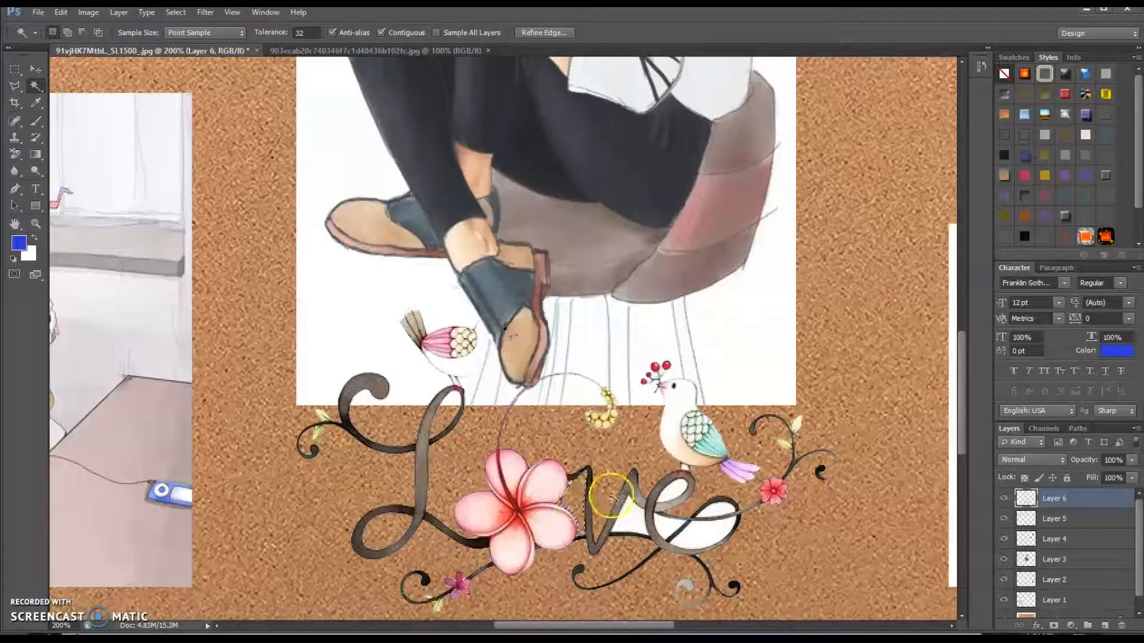
shift+click(625, 524)
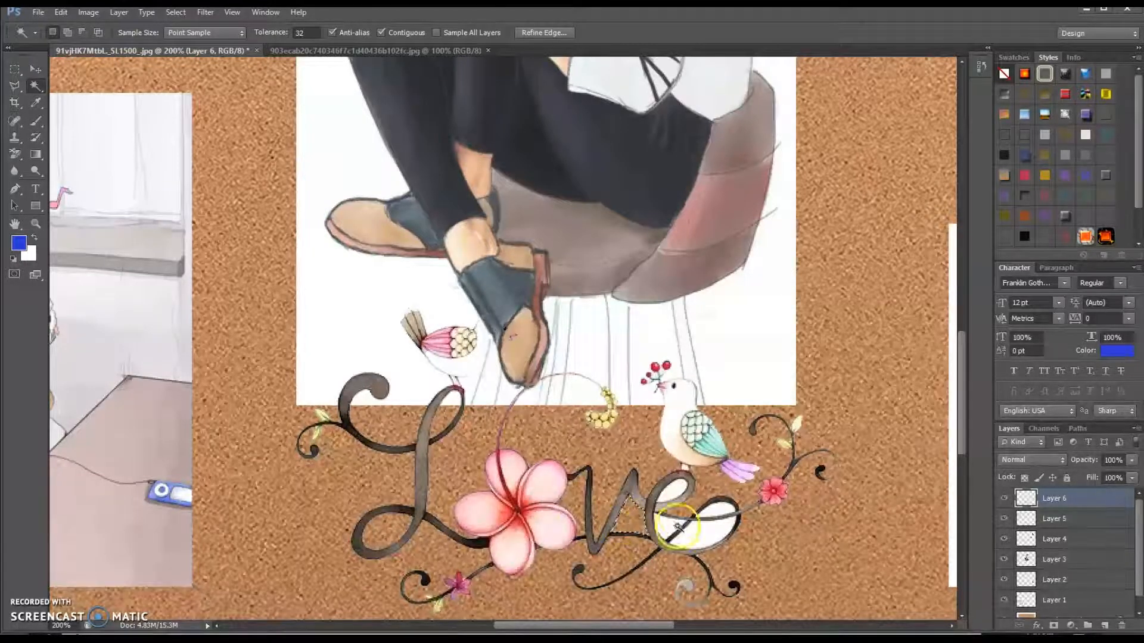
shift+click(673, 496)
shift+click(686, 541)
shift+click(715, 516)
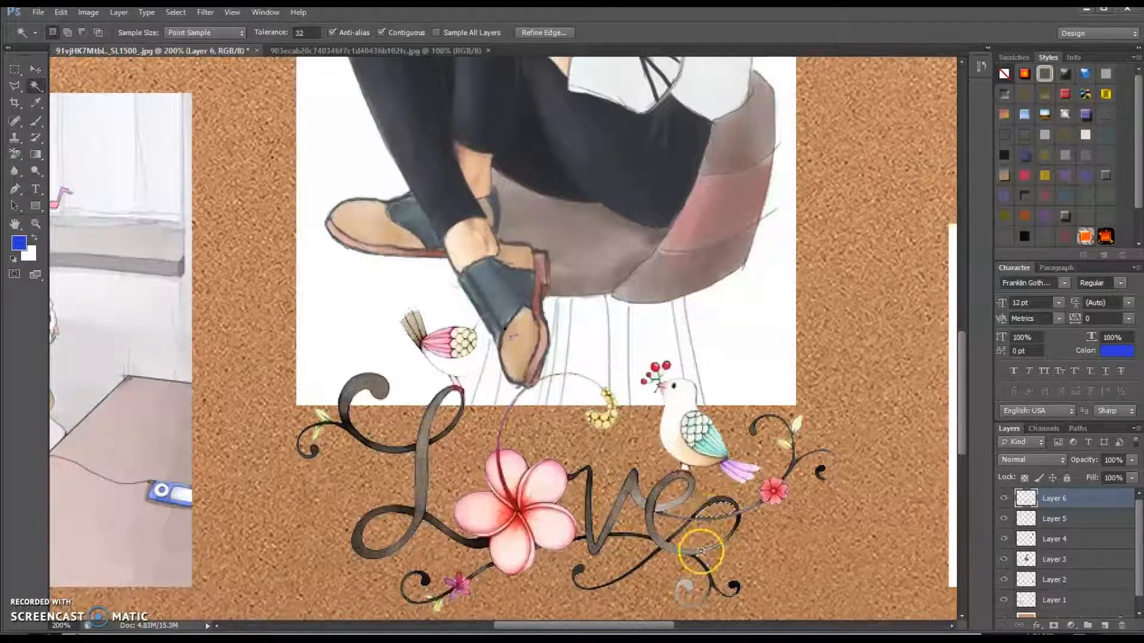
click(35, 69)
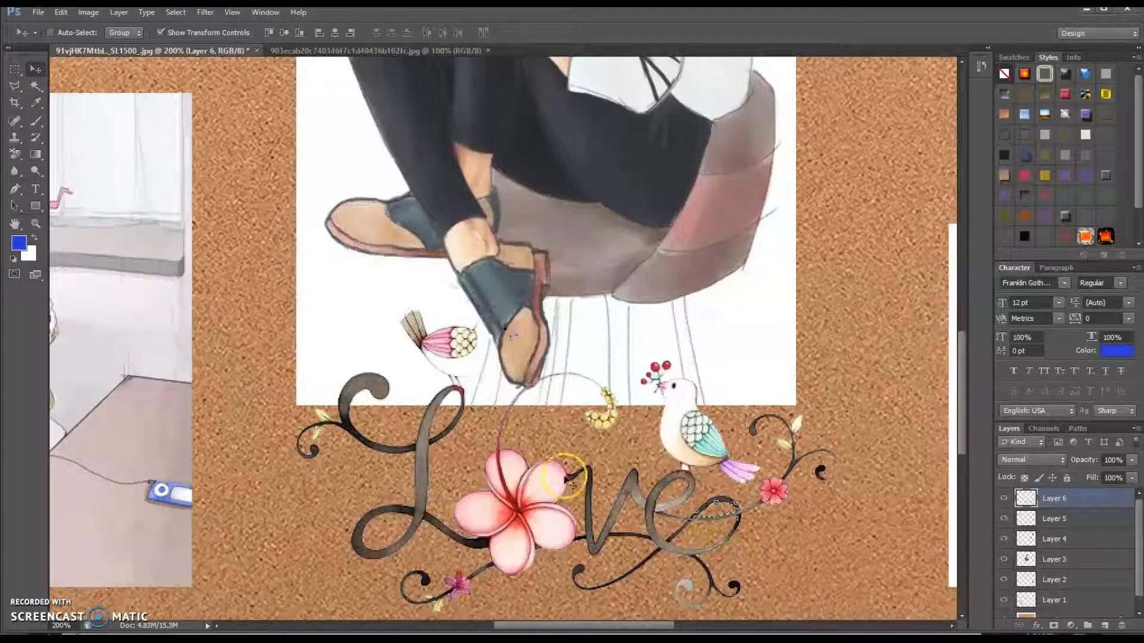
click(15, 69)
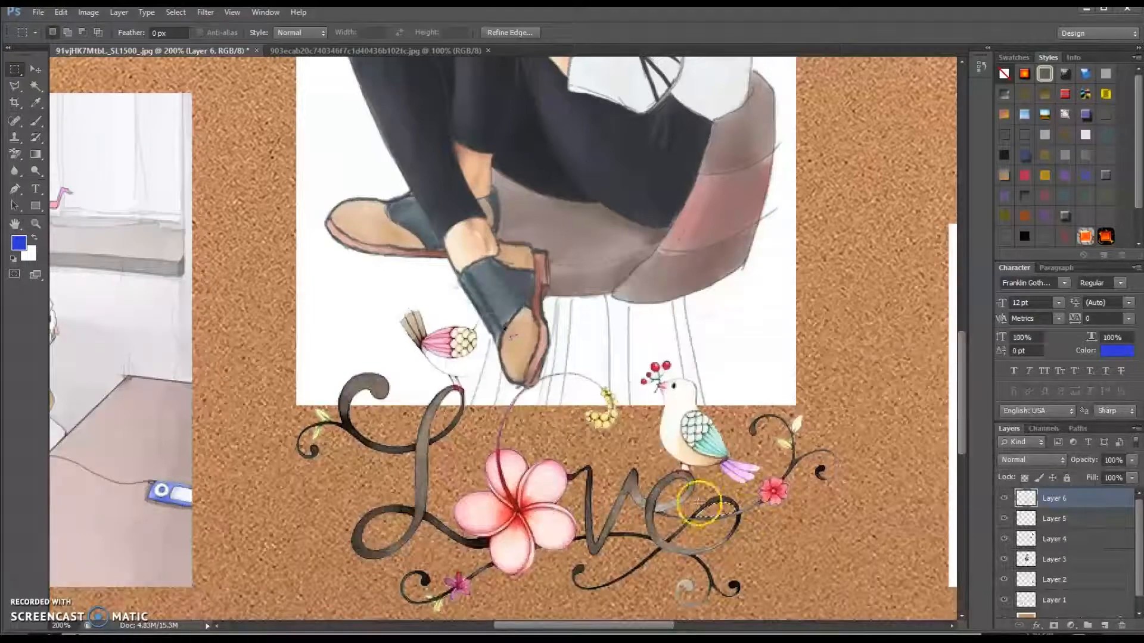
click(588, 460)
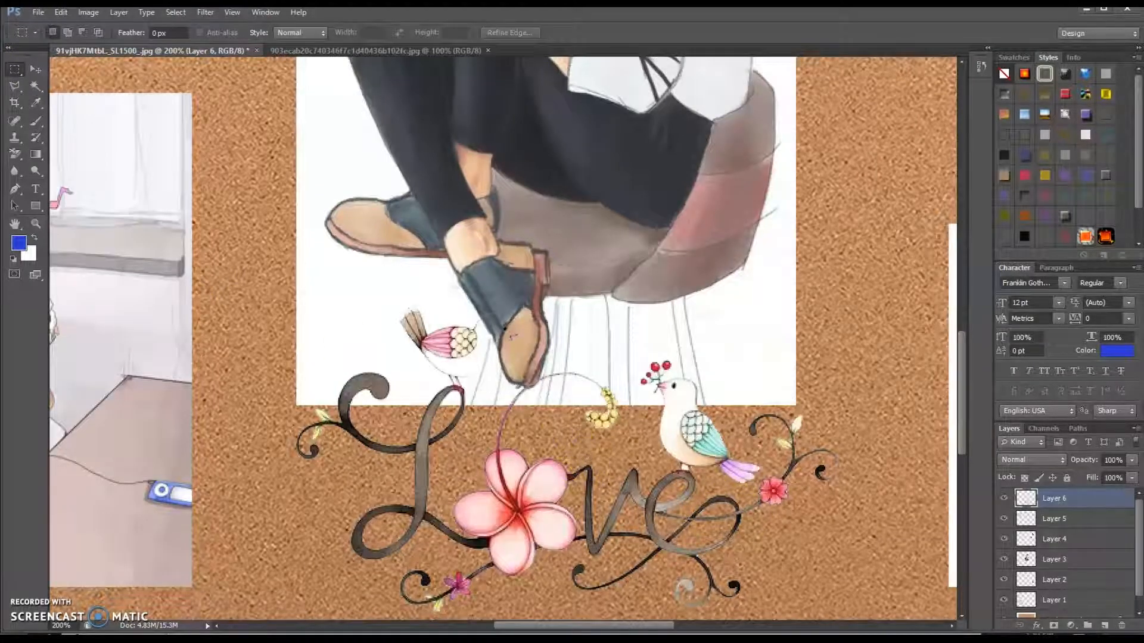
- Shrink the Love lettering to about 52% width and 50% height in the upper-left corner of the reading woman's picture and apply the transformation
click(34, 69)
drag(293, 304, 417, 388)
drag(604, 535, 292, 376)
scroll(467, 395, down, 4)
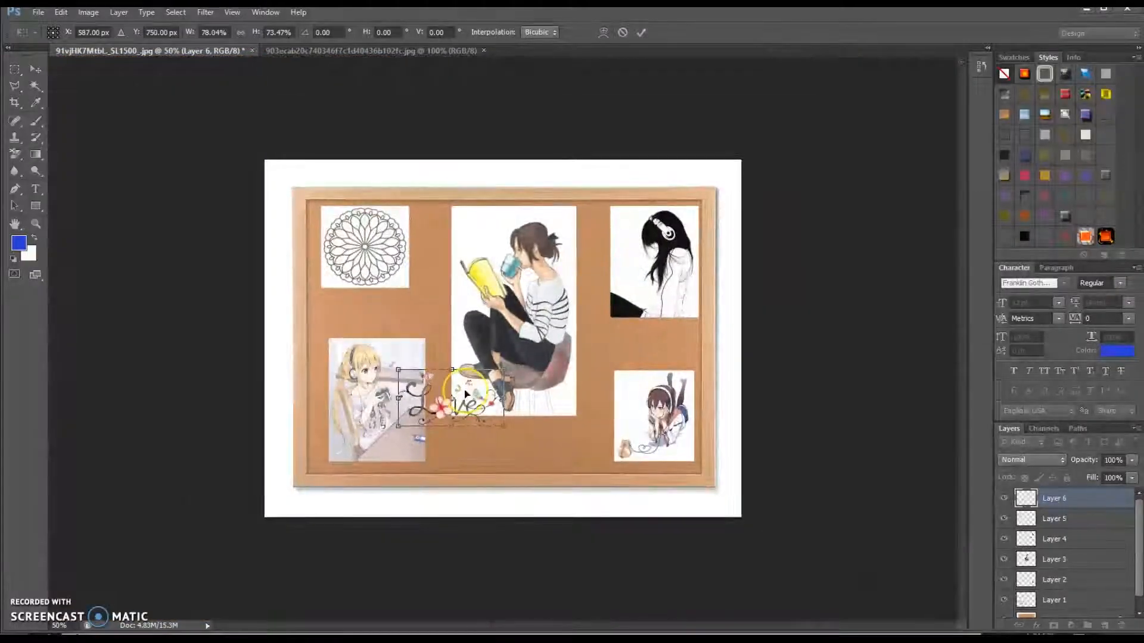
scroll(467, 394, up, 3)
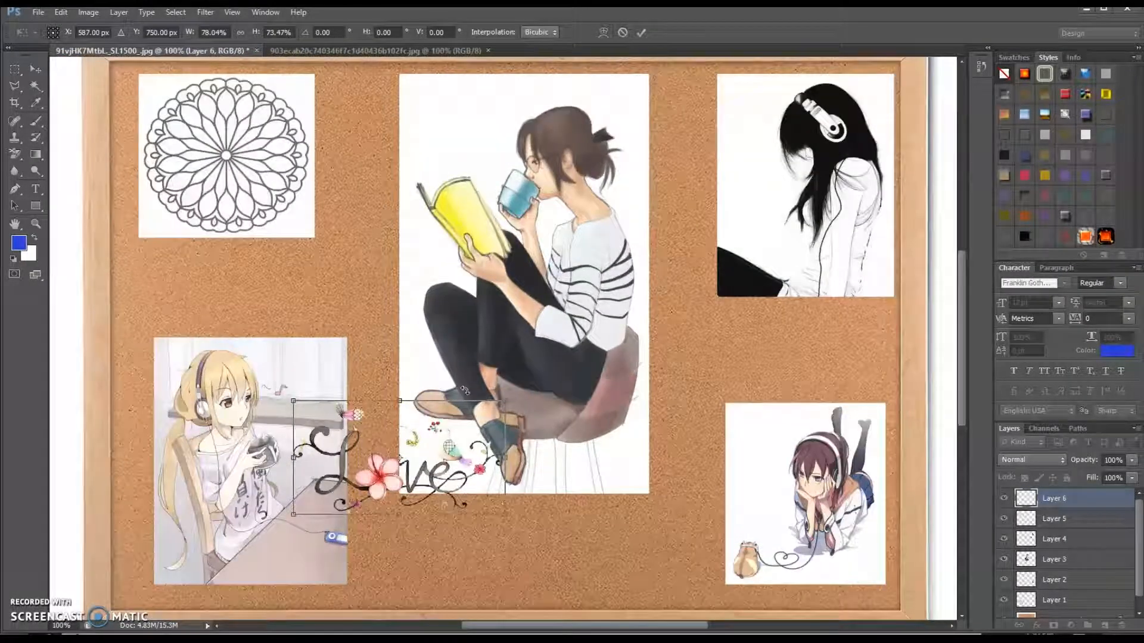
drag(393, 485, 479, 144)
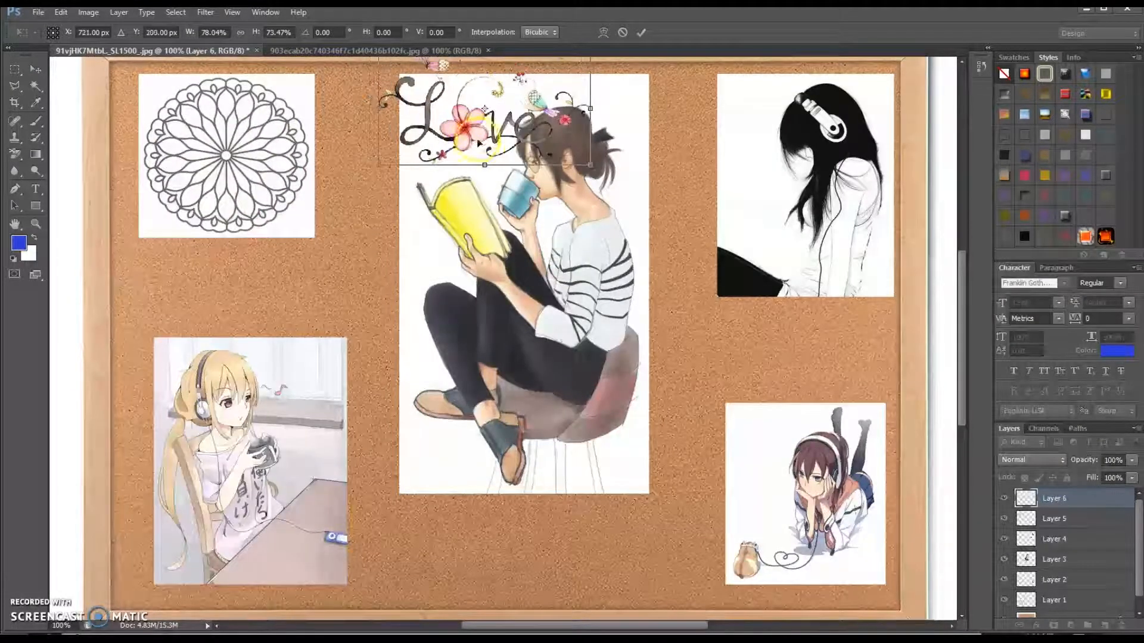
drag(590, 167, 456, 134)
drag(515, 112, 534, 113)
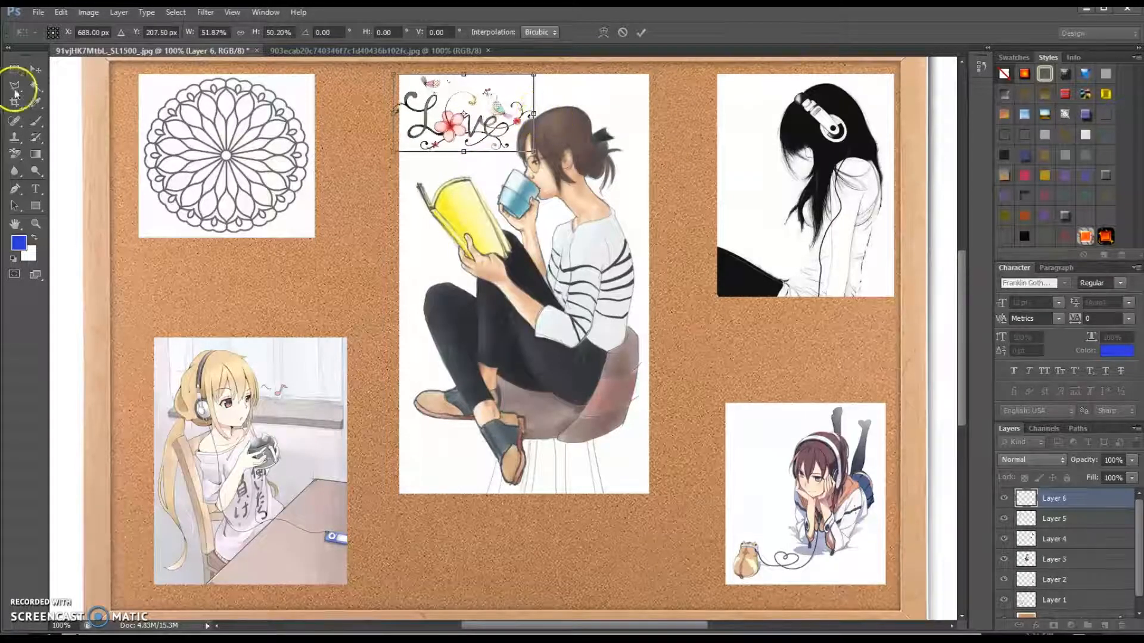
click(36, 69)
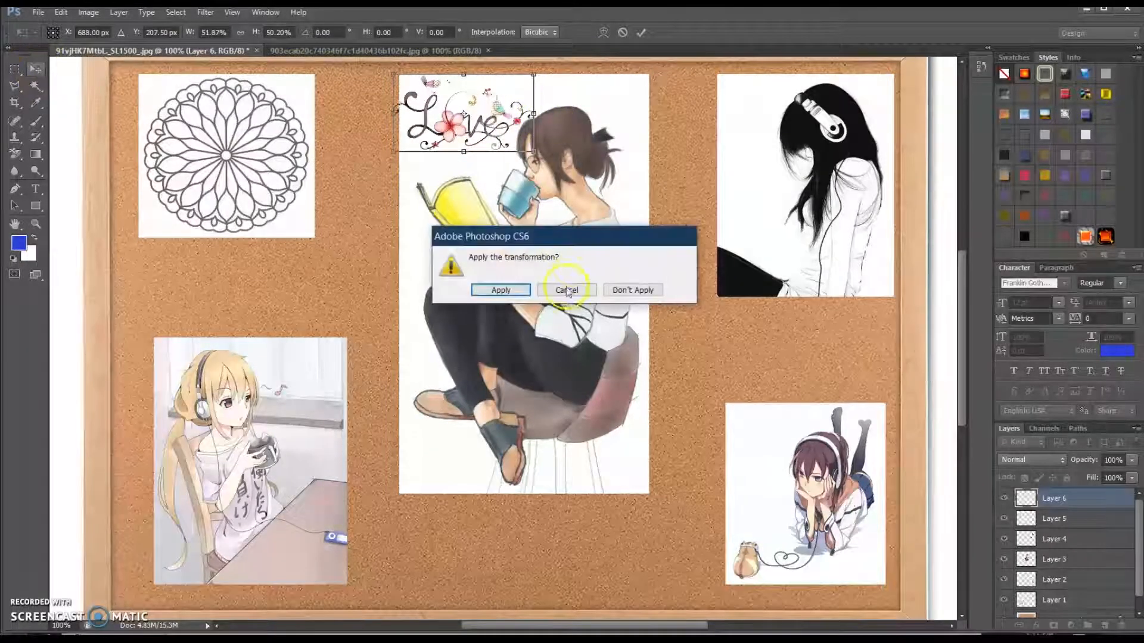
click(516, 292)
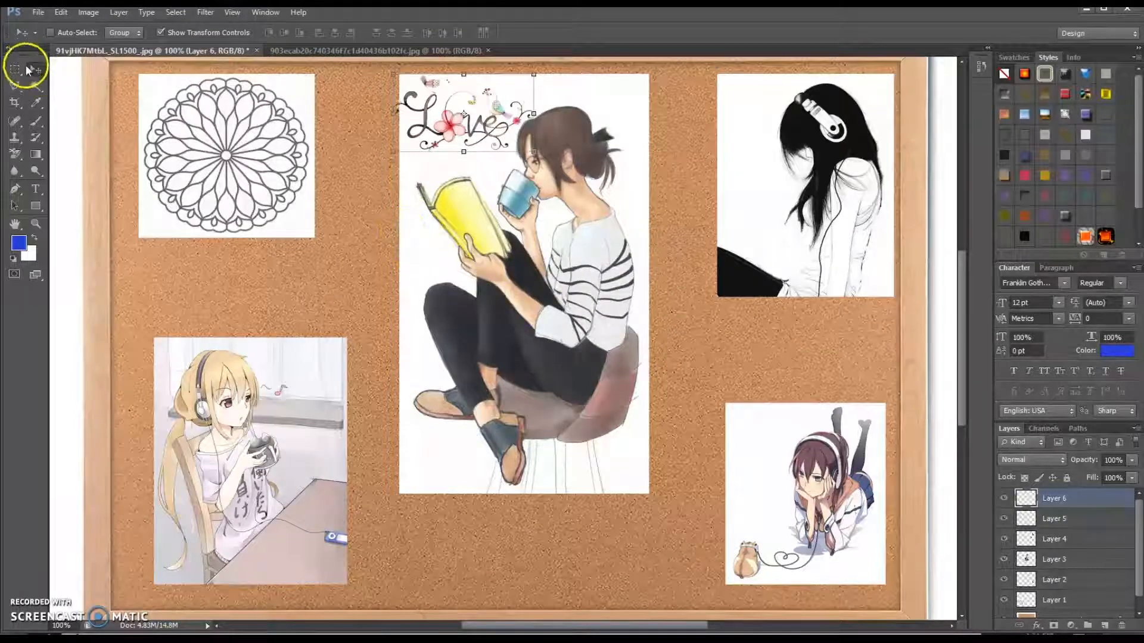
- Start opening another image, look into the Data Files folder on USB Drive (F:), and return to the drive
click(37, 12)
click(45, 43)
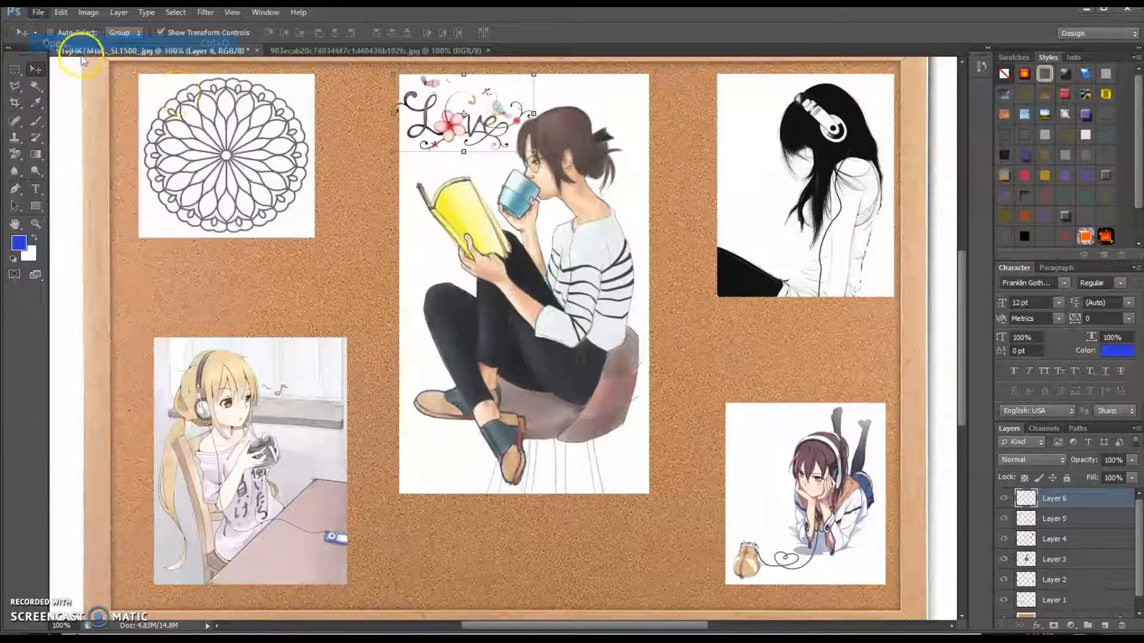
scroll(698, 283, down, 5)
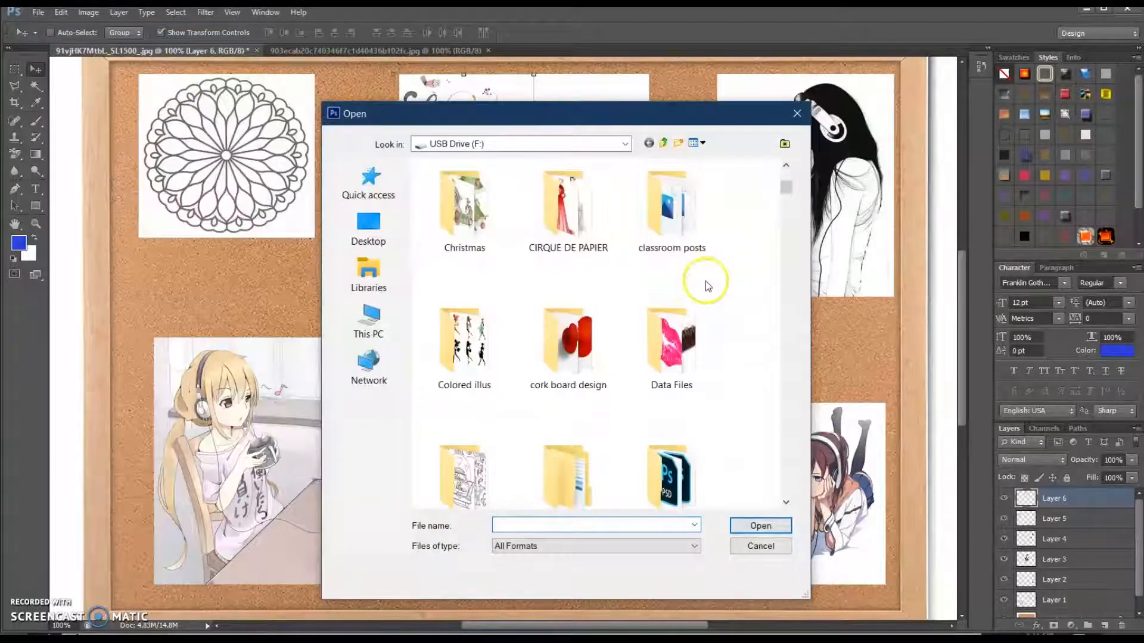
scroll(672, 325, down, 3)
scroll(673, 326, up, 2)
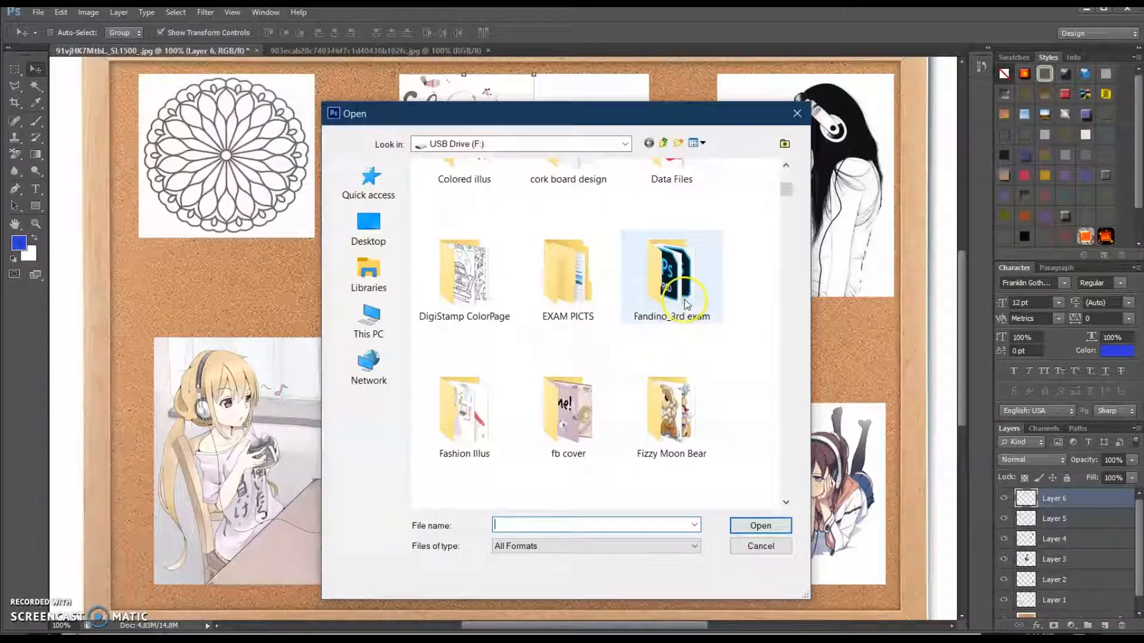
scroll(688, 327, up, 1)
double_click(693, 327)
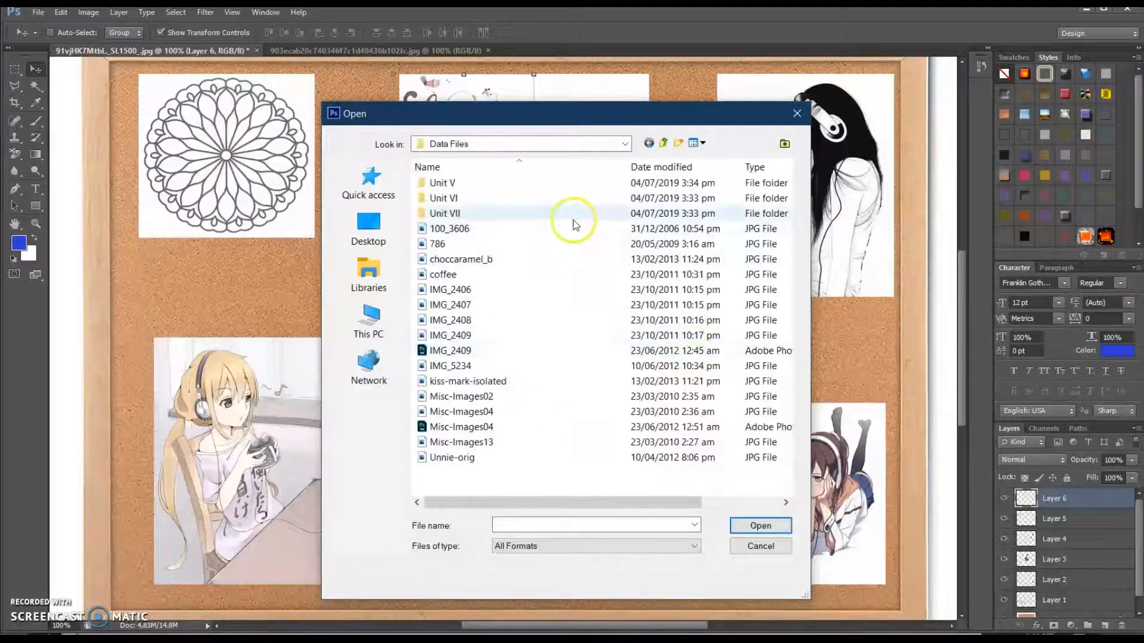
click(649, 143)
- Open the leschosettes folder on the USB drive, show its files as large thumbnails, and look through the pictures
scroll(674, 398, down, 5)
scroll(673, 398, down, 3)
scroll(681, 398, down, 2)
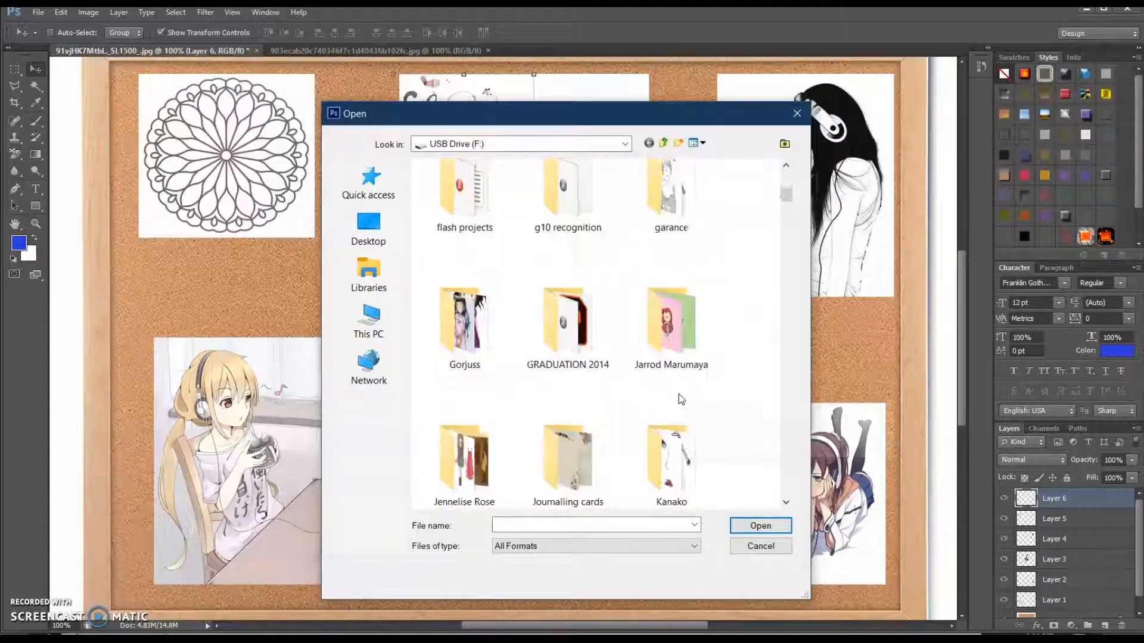
scroll(681, 398, down, 2)
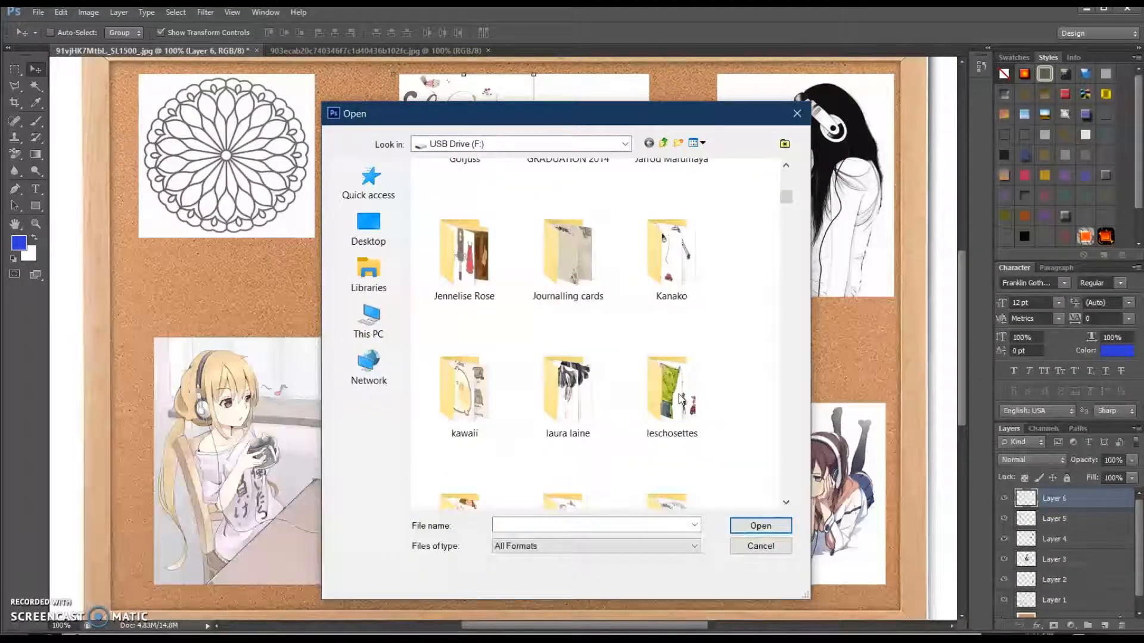
click(718, 413)
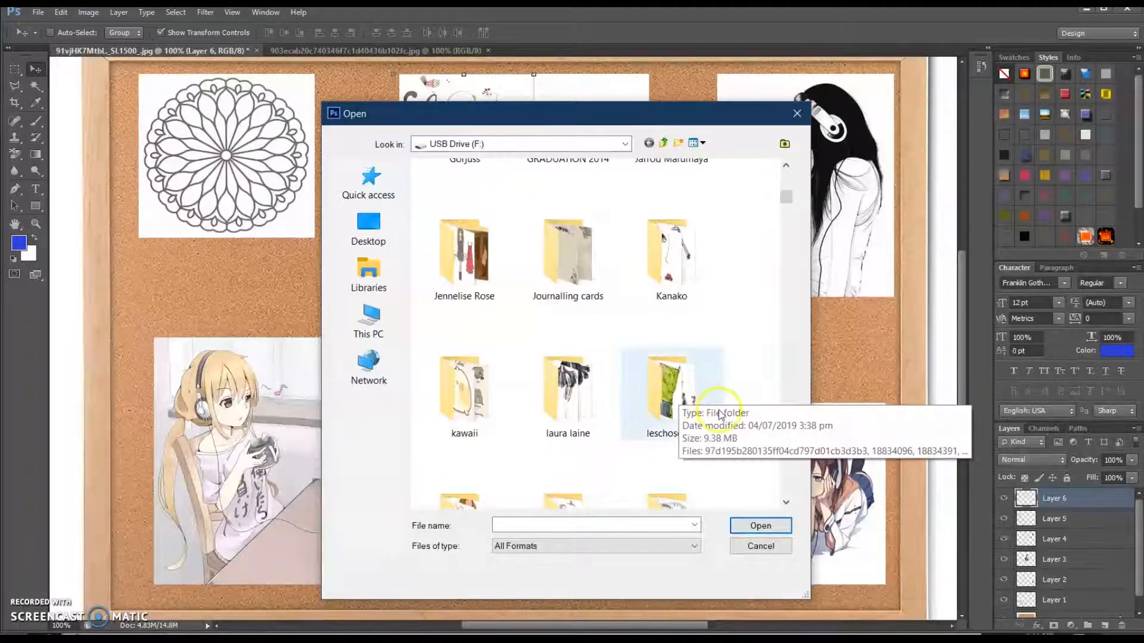
double_click(678, 408)
click(699, 143)
click(727, 182)
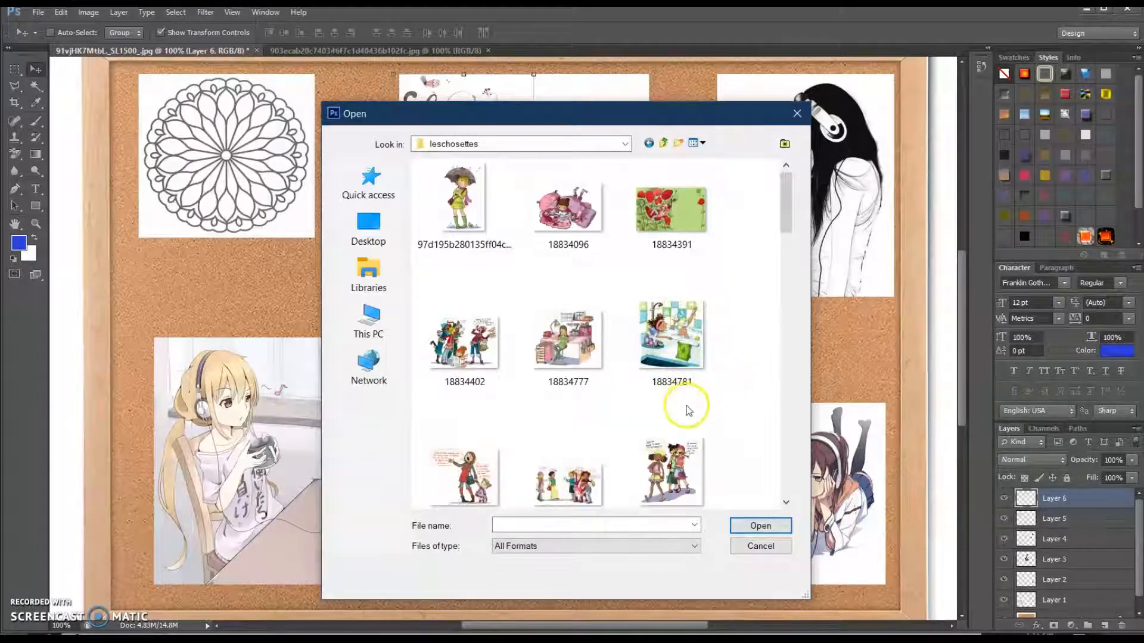
scroll(699, 428, down, 6)
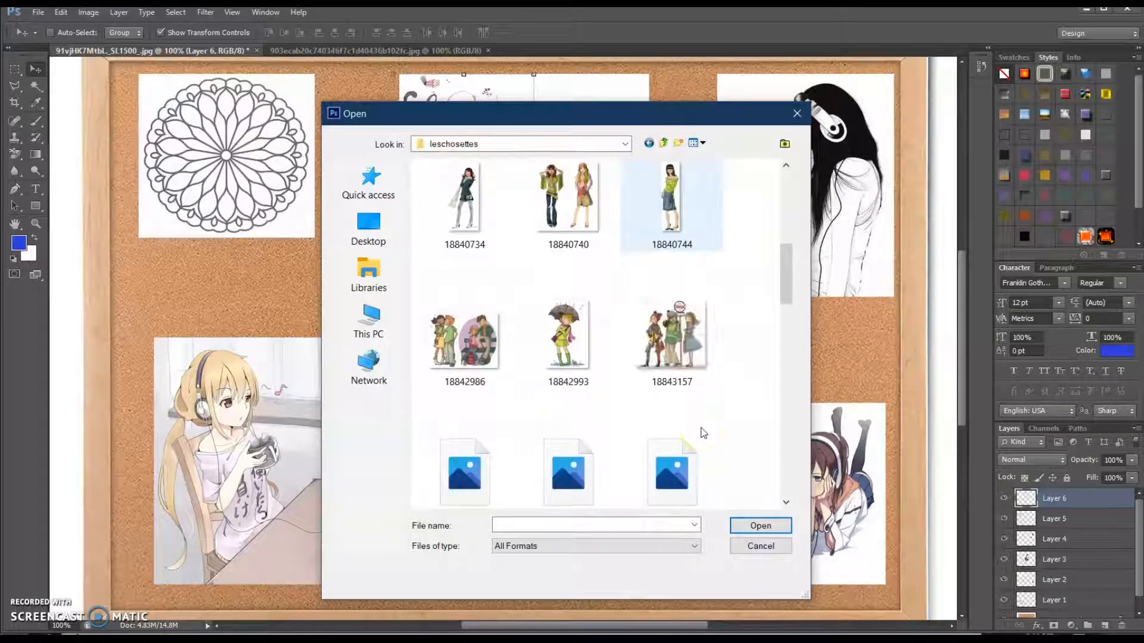
scroll(703, 432, down, 5)
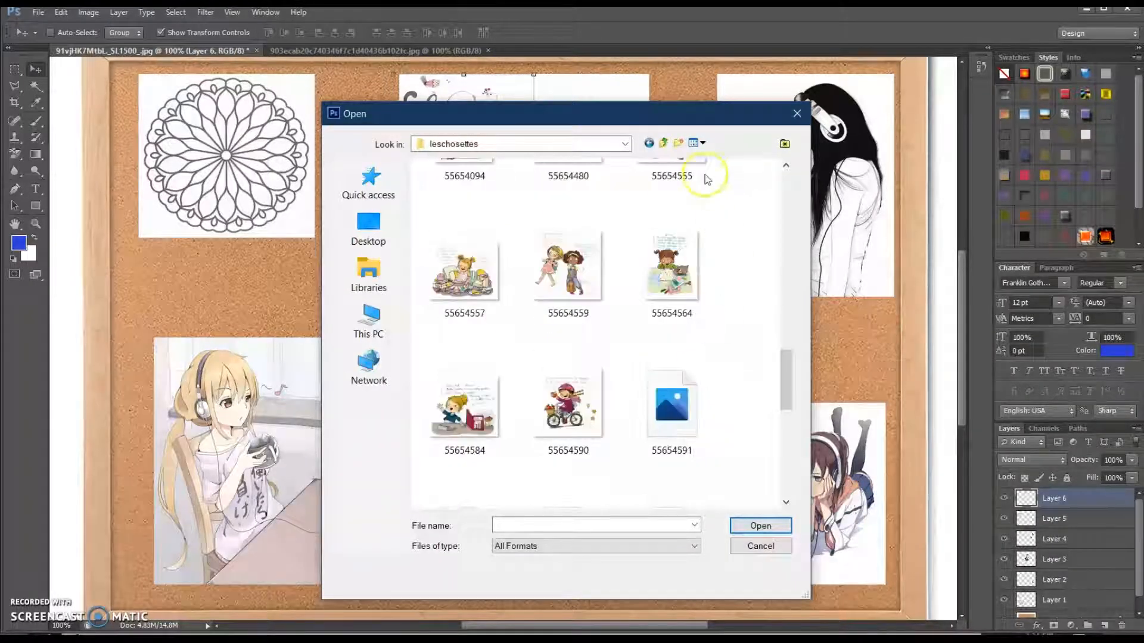
- Return to USB Drive (F:), look through its folders, and open the Puglie Pug folder
click(648, 145)
click(624, 144)
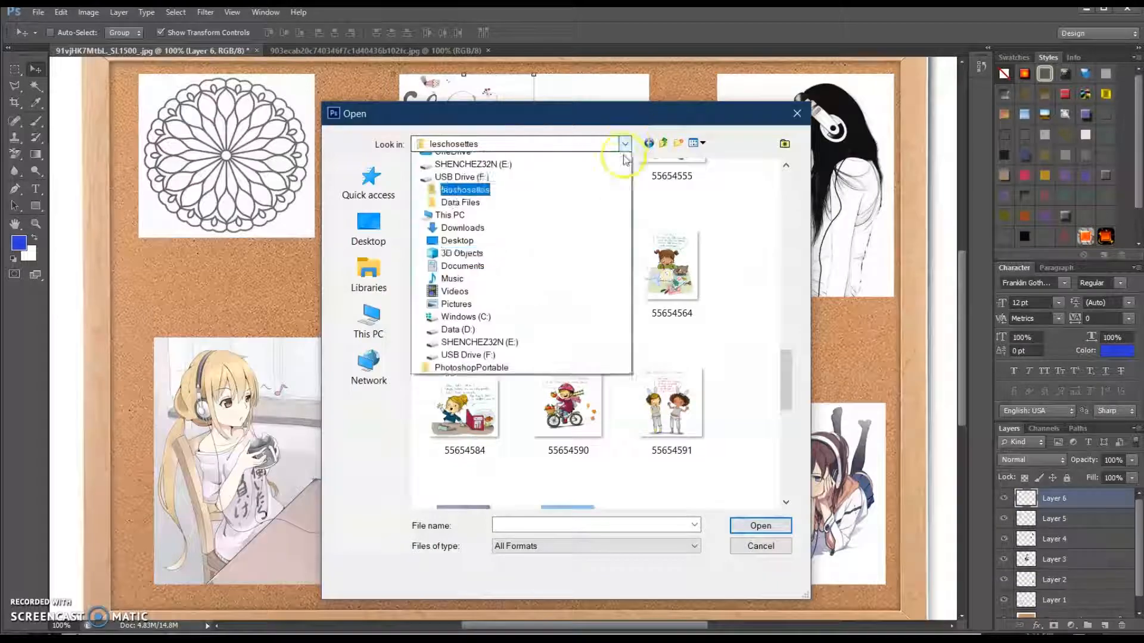
click(458, 247)
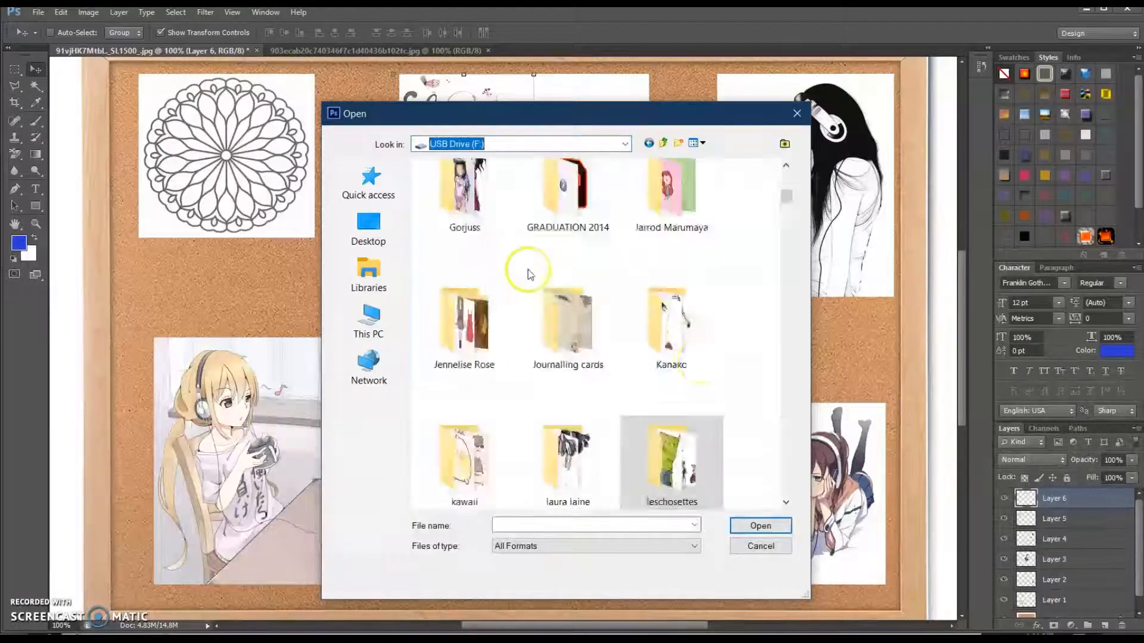
scroll(705, 367, down, 2)
scroll(708, 370, down, 3)
scroll(705, 373, up, 3)
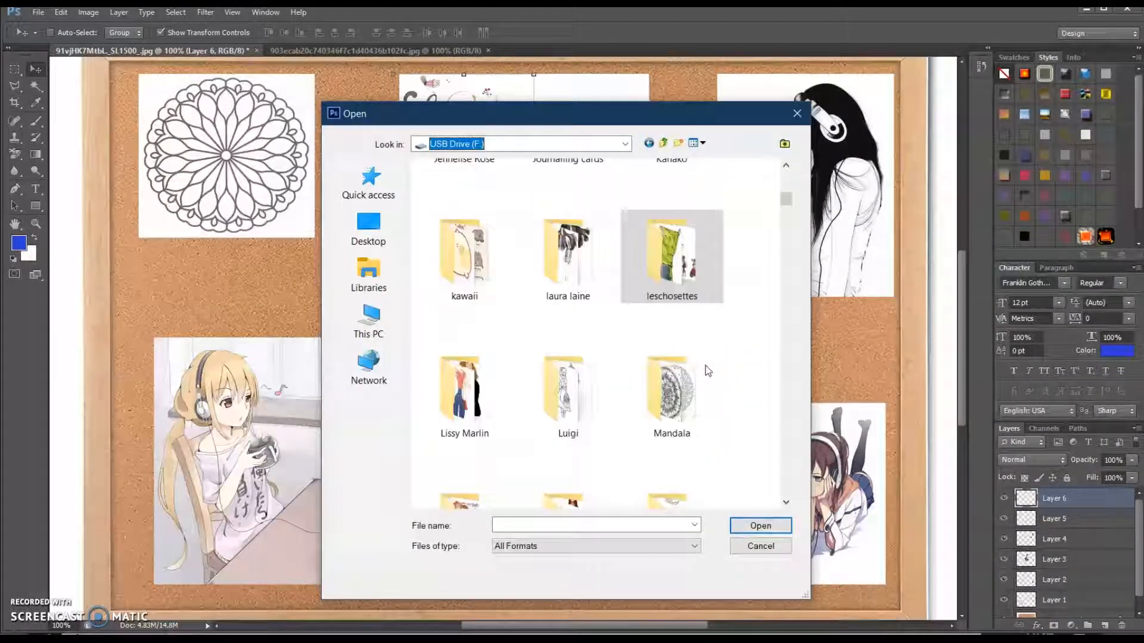
scroll(695, 342, down, 3)
scroll(695, 342, down, 5)
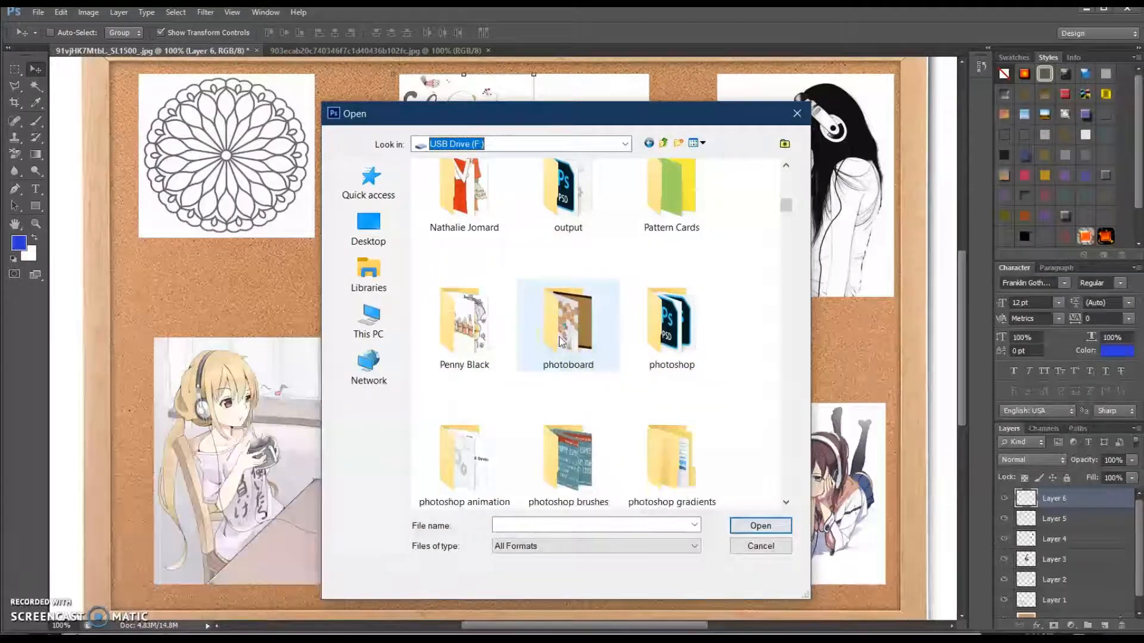
scroll(578, 387, down, 3)
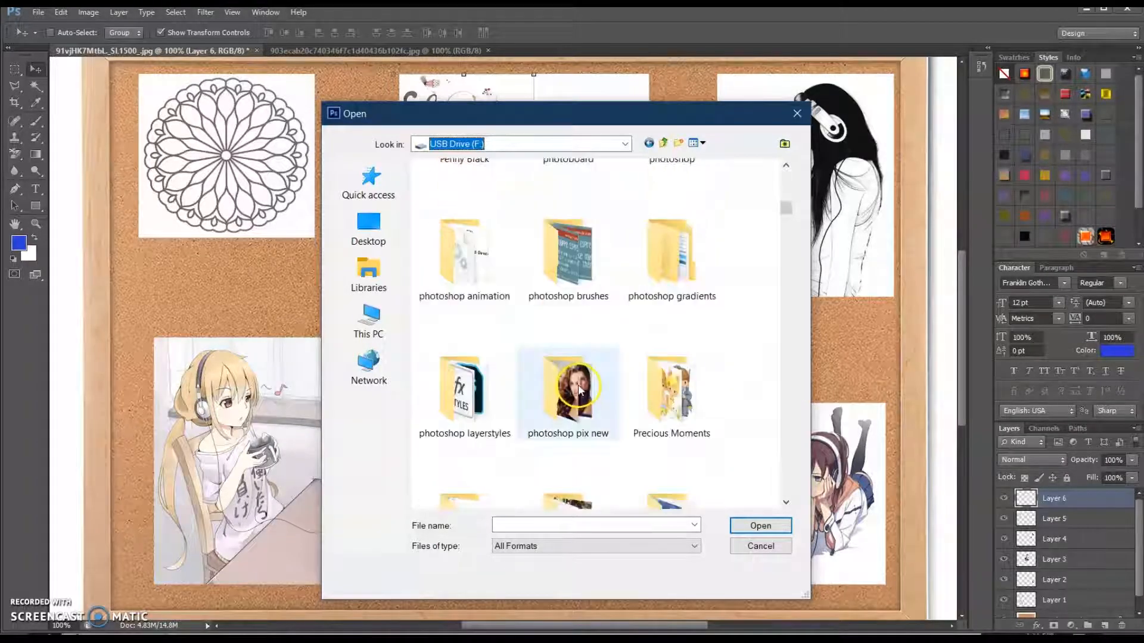
scroll(578, 386, down, 3)
scroll(634, 363, down, 3)
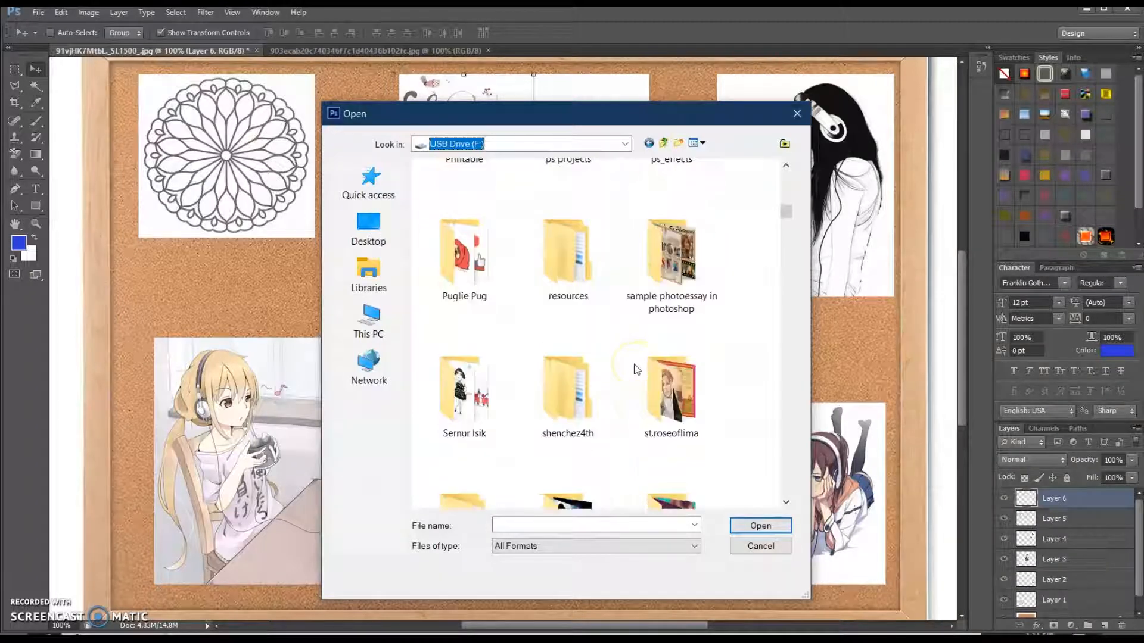
double_click(465, 268)
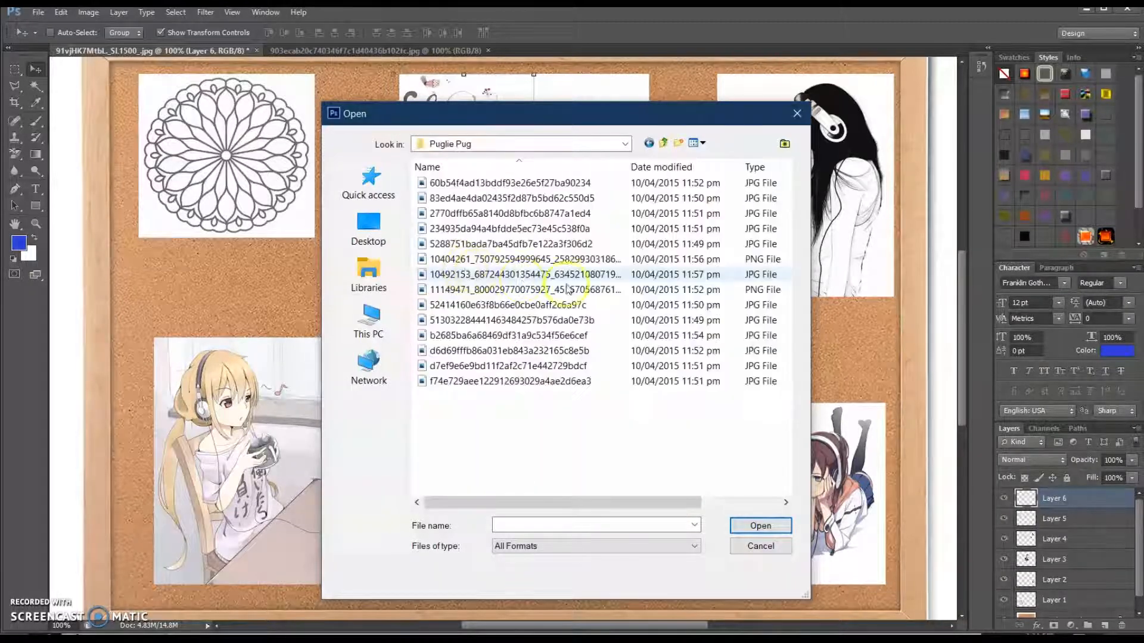
- Show the Puglie Pug files as large thumbnails and open the picture of the pug in the heart envelope
click(697, 143)
click(736, 181)
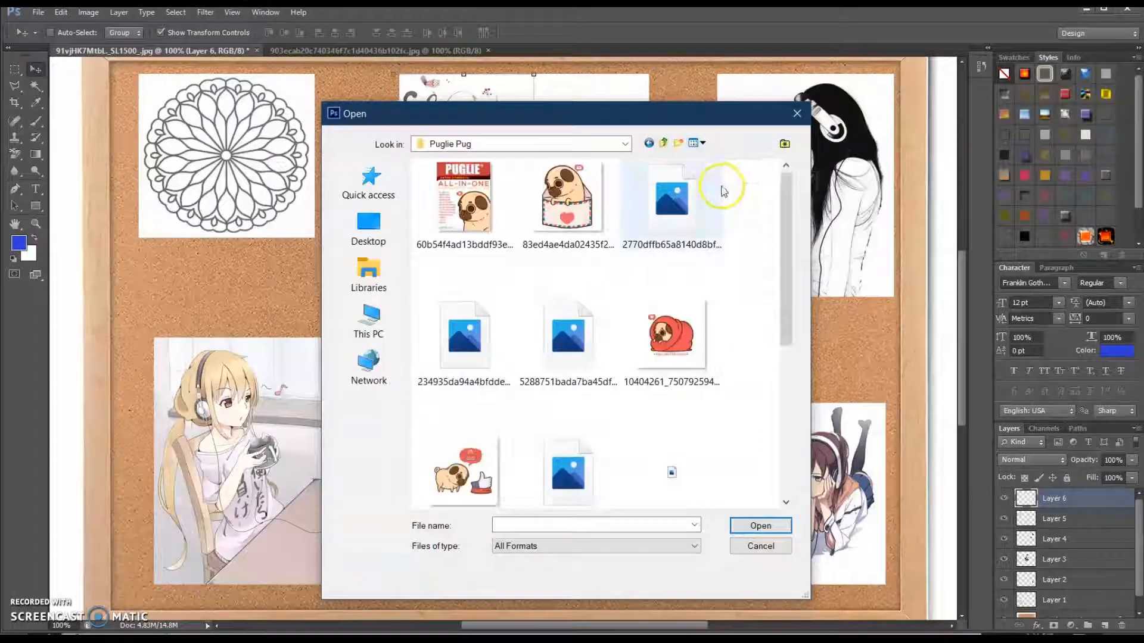
click(581, 219)
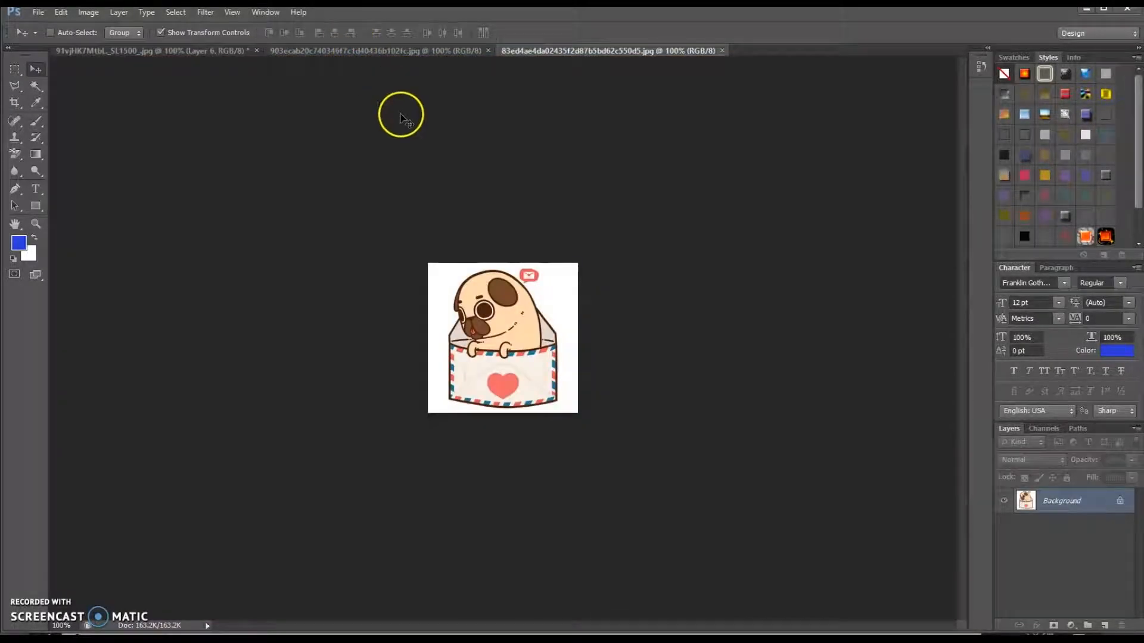
- Select the white background around the envelope pug with the Magic Wand and invert the selection
click(36, 85)
click(559, 303)
click(175, 12)
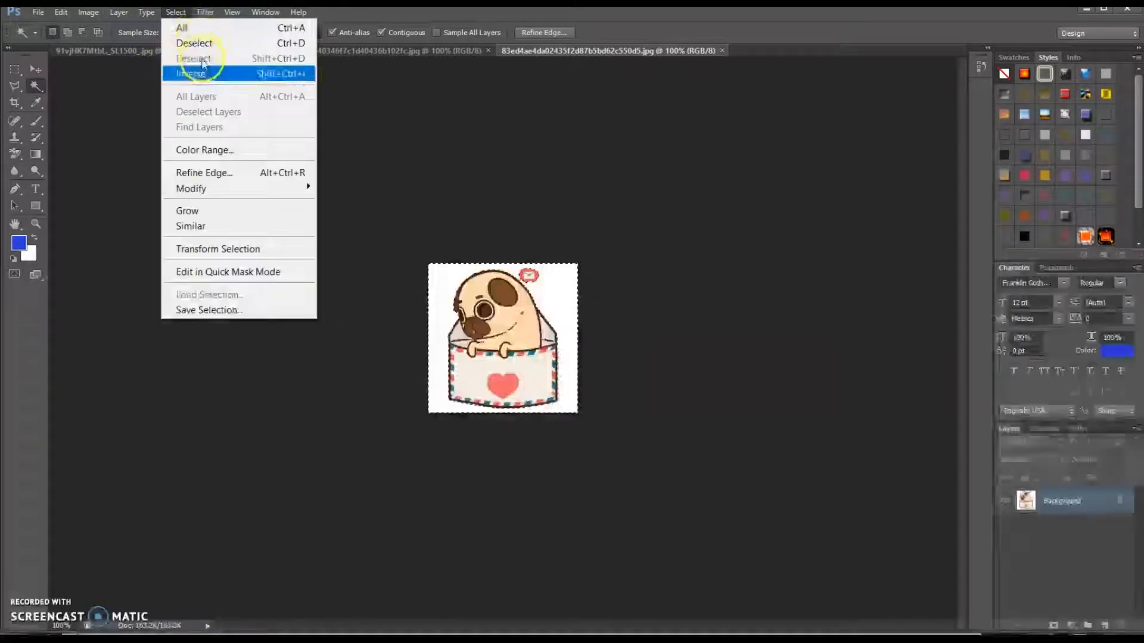
click(191, 74)
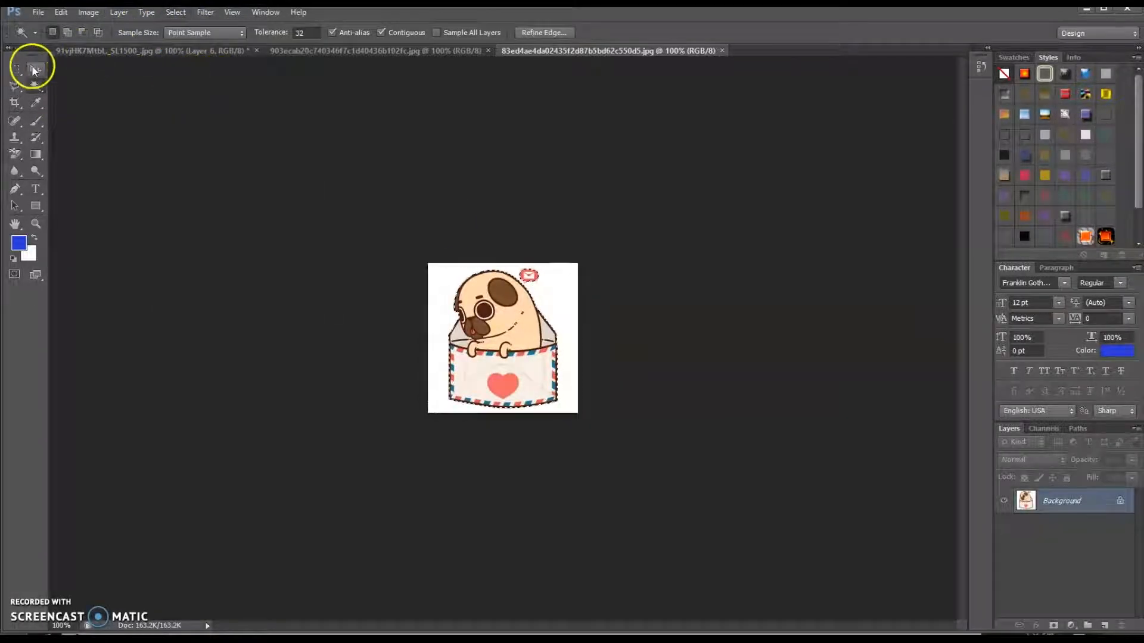
- Move the cut-out envelope pug onto the corkboard, overlapping the lower-right corner of the gaming girl's picture
click(33, 71)
drag(483, 328, 455, 353)
drag(413, 526, 365, 502)
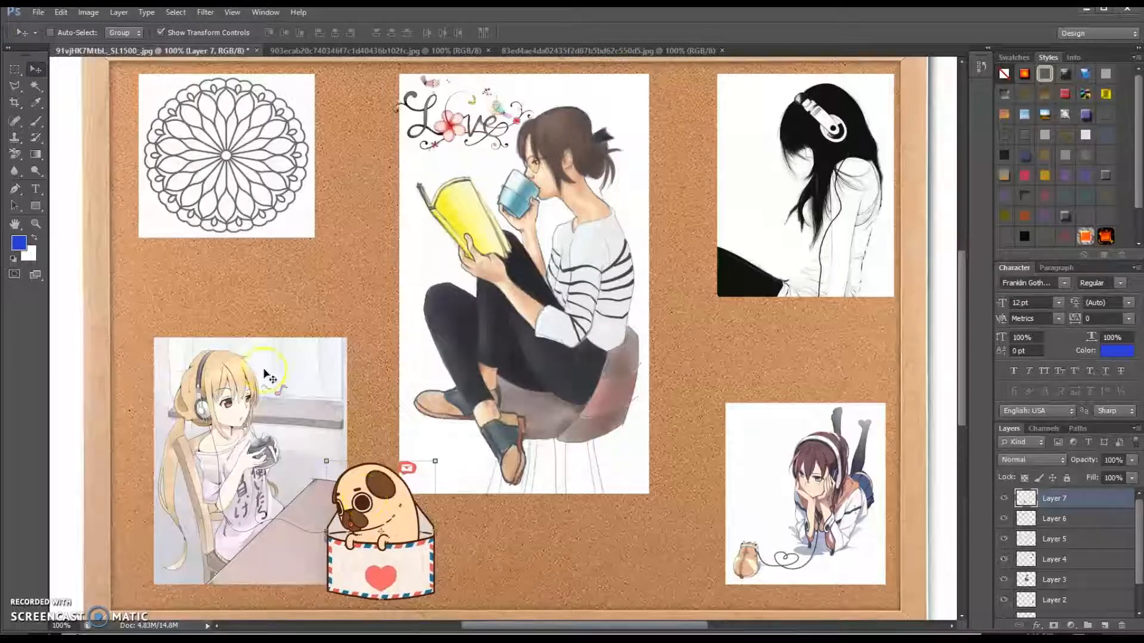
- Open the Puglie Pug picture of the standing pug with the Puglie speech bubble
click(22, 64)
click(38, 13)
click(44, 42)
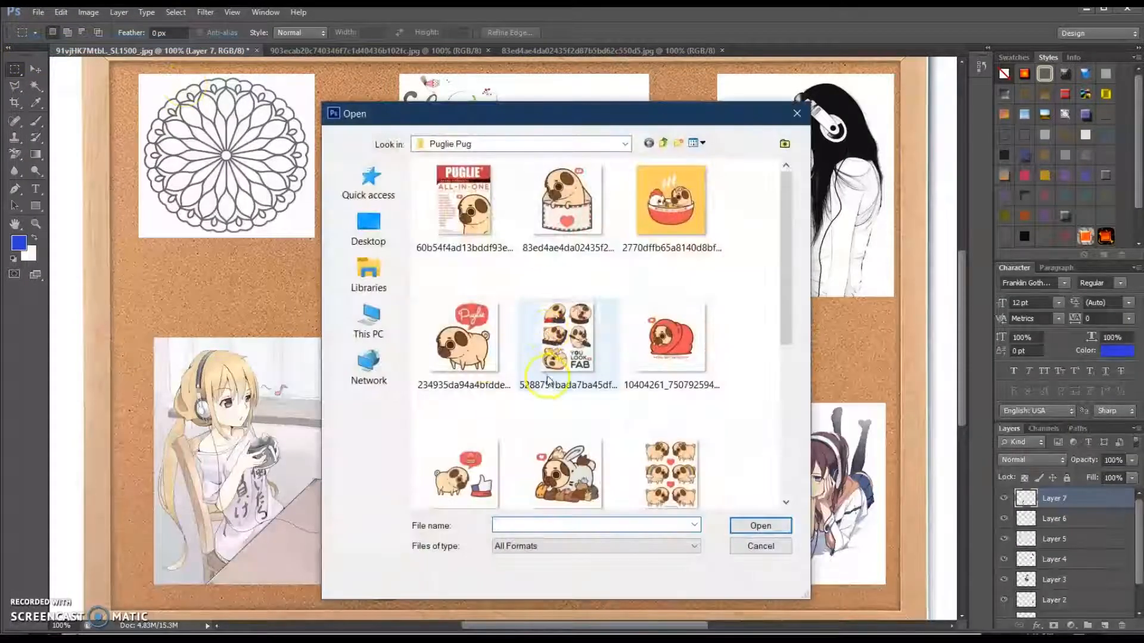
click(463, 339)
click(758, 525)
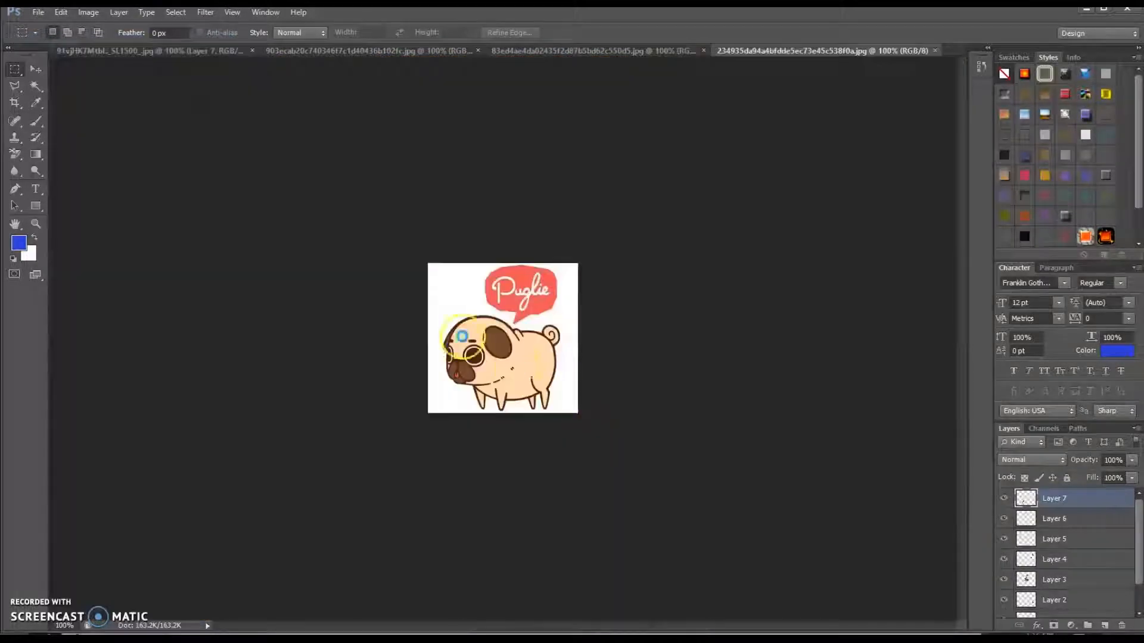
- Select the white background around the standing pug and its speech bubble, and invert the selection
click(35, 85)
click(457, 290)
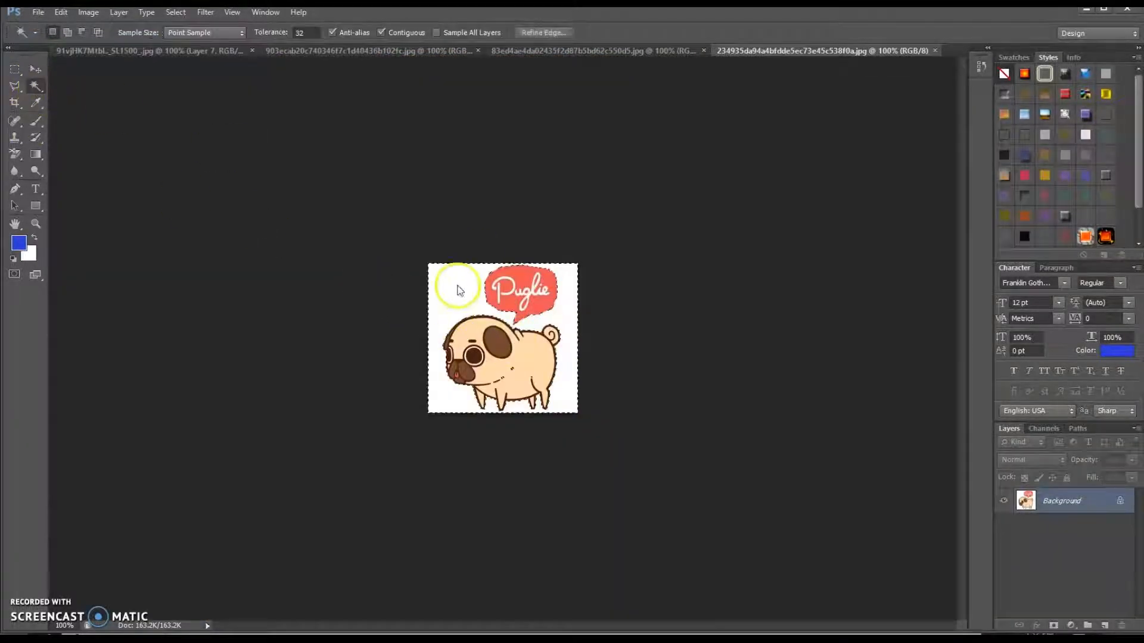
click(181, 16)
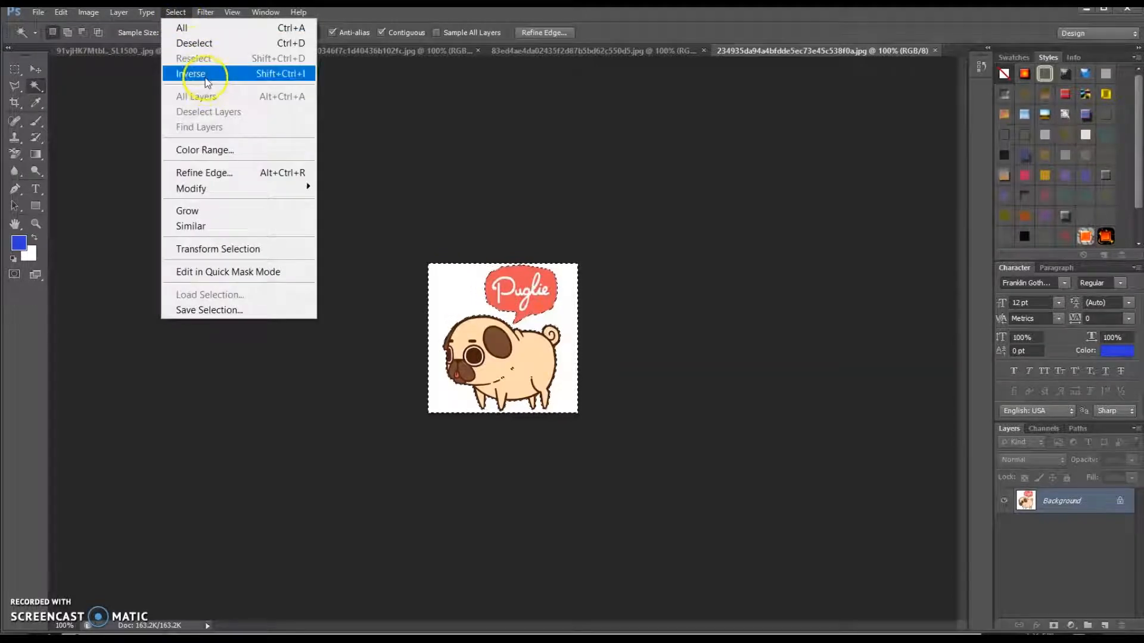
click(206, 77)
- Move the cut-out standing pug onto the corkboard between the reading woman and the black-haired girl's picture
click(35, 70)
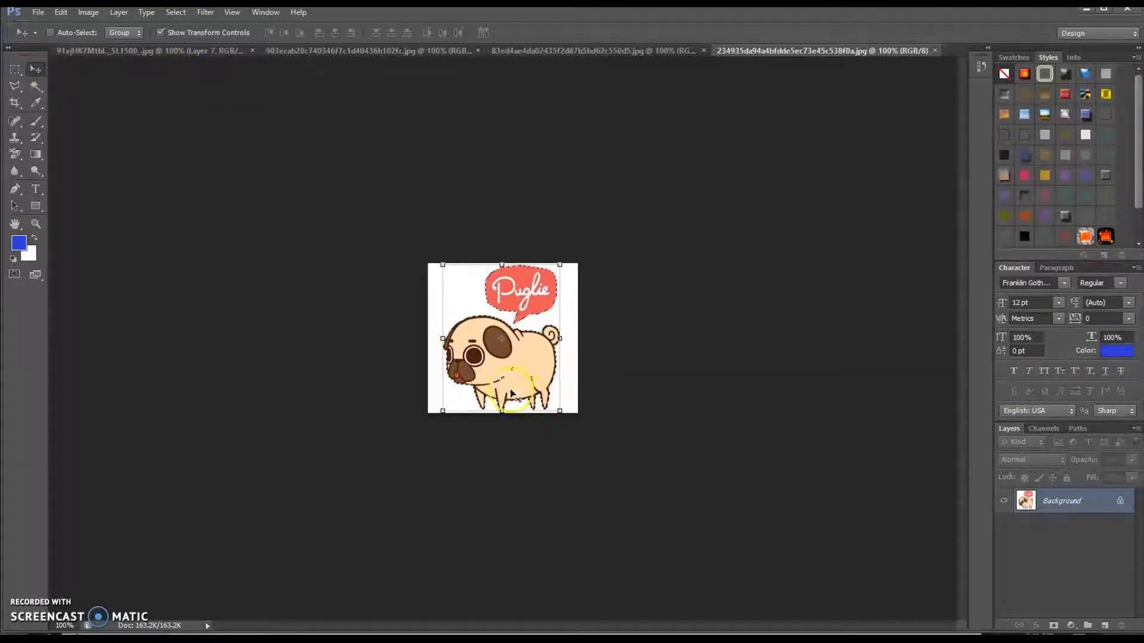
drag(363, 224, 556, 369)
drag(690, 334, 701, 360)
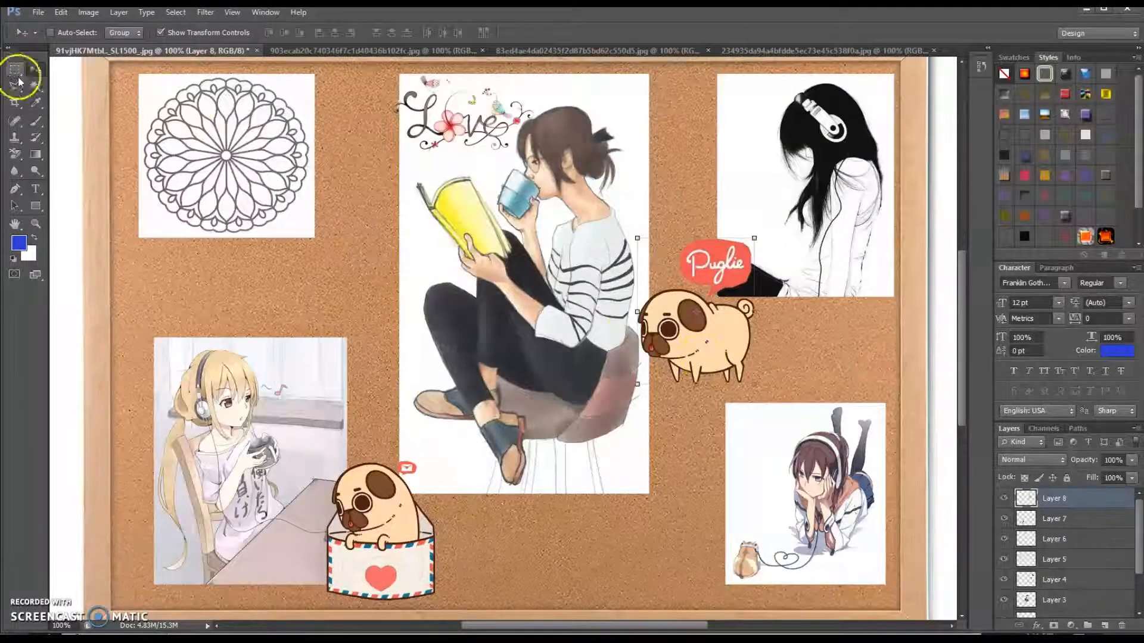
- Close the source images that have been used, keeping the corkboard document open
click(39, 70)
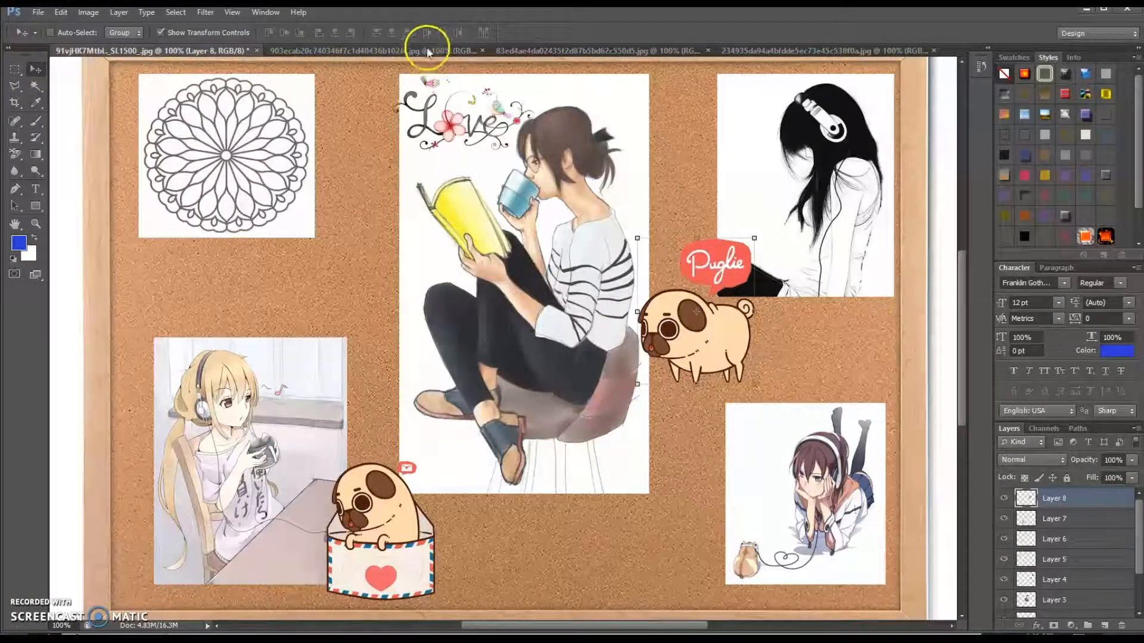
click(483, 51)
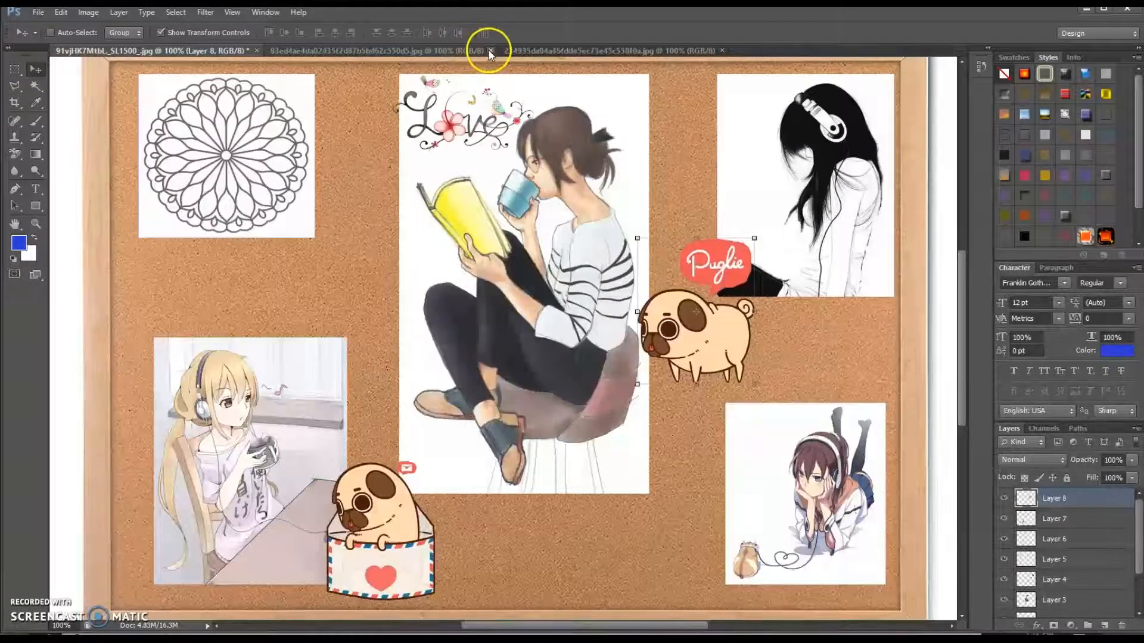
click(489, 51)
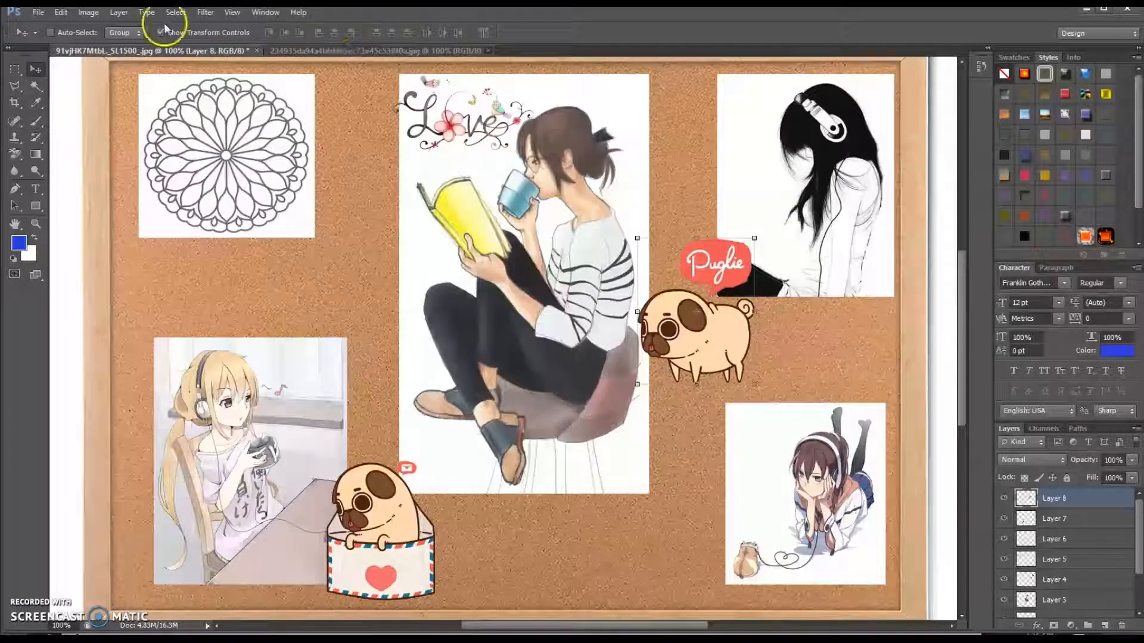
- Look through the Puglie Pug folder and open the red-and-white Puglie All-in-One poster
click(37, 12)
click(57, 46)
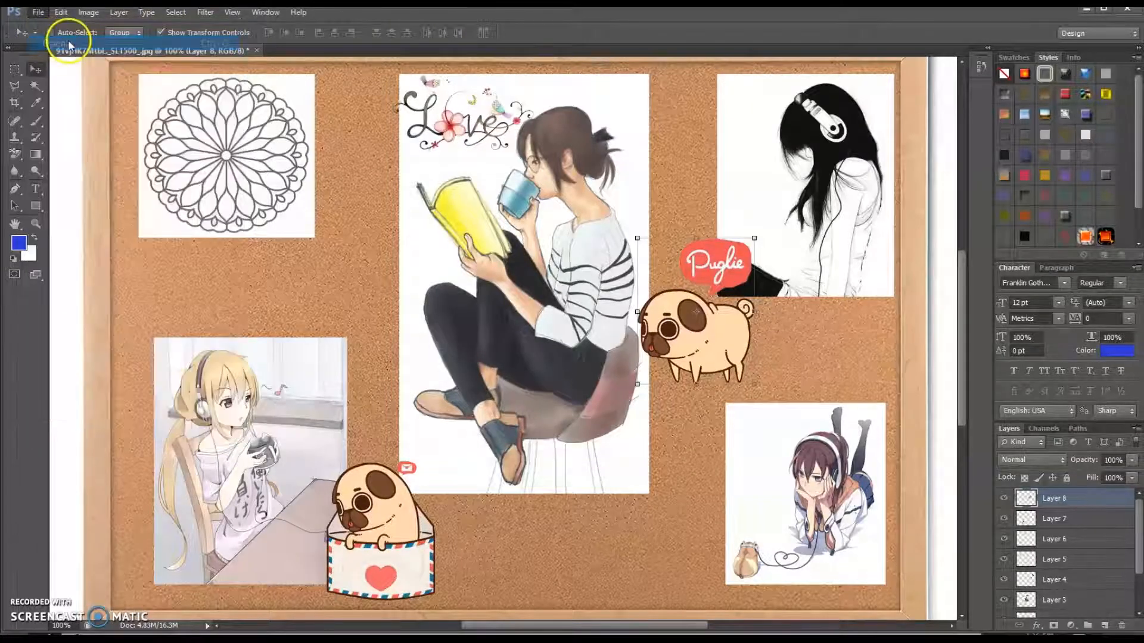
scroll(705, 273, down, 3)
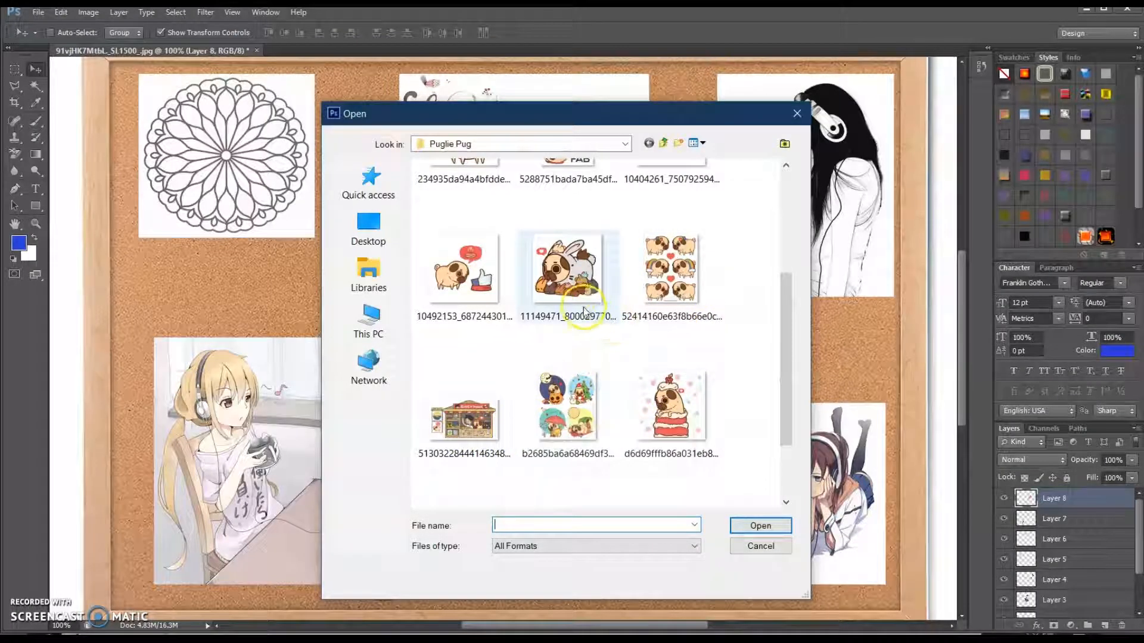
scroll(584, 307, up, 3)
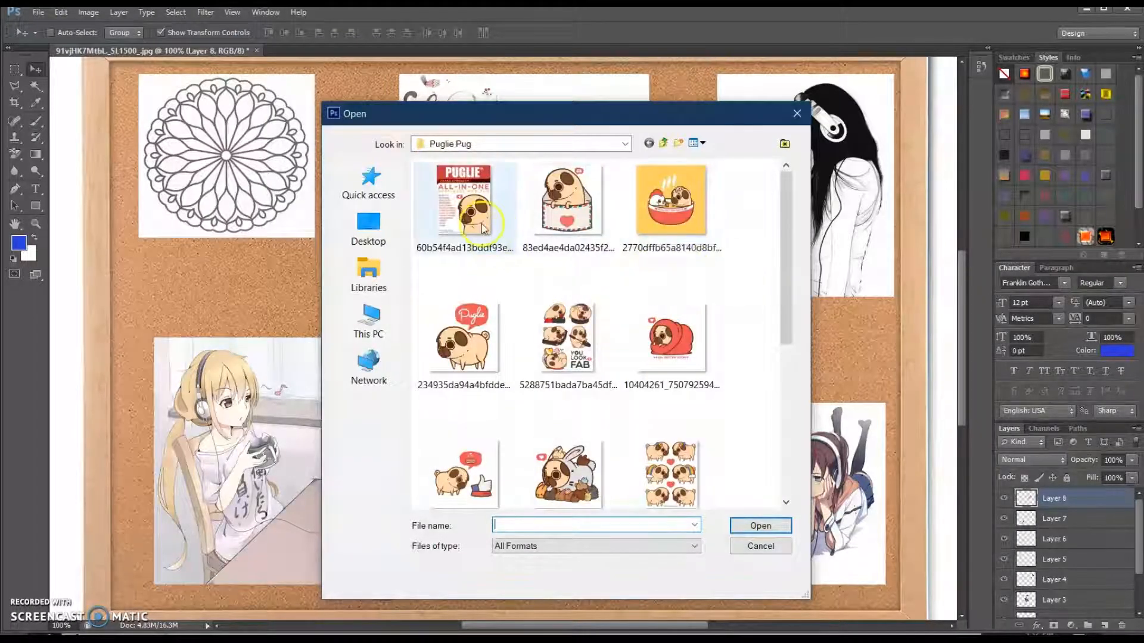
click(467, 212)
click(760, 526)
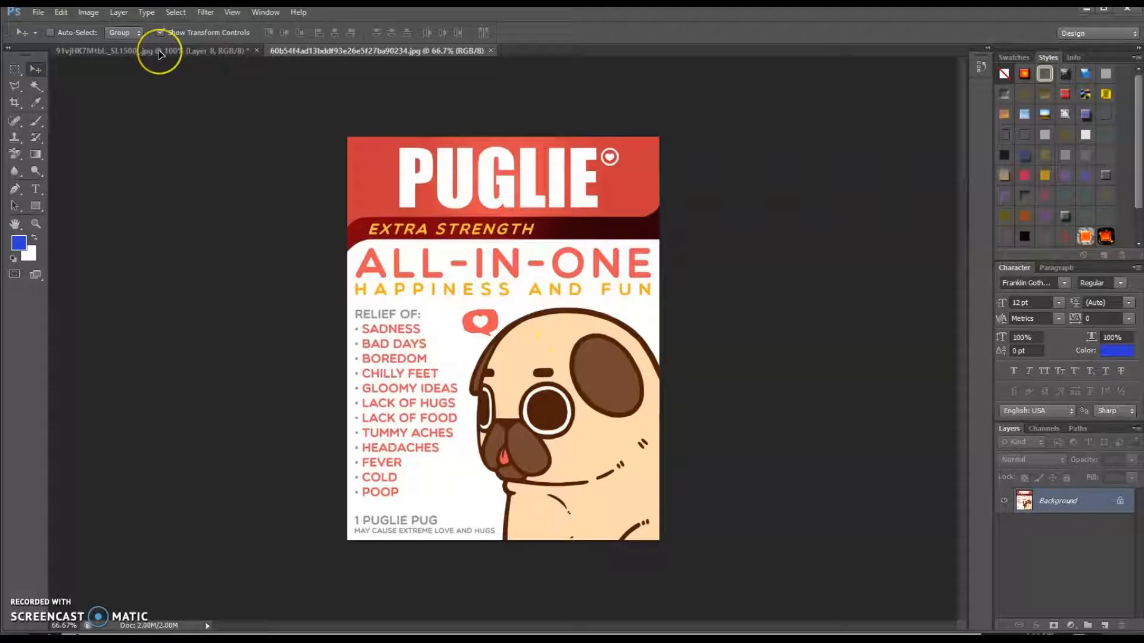
- Place the Puglie poster on the corkboard beside the mandala, shrink it to about 21.6% width and 27.6% height, and apply the transformation
drag(159, 54, 292, 276)
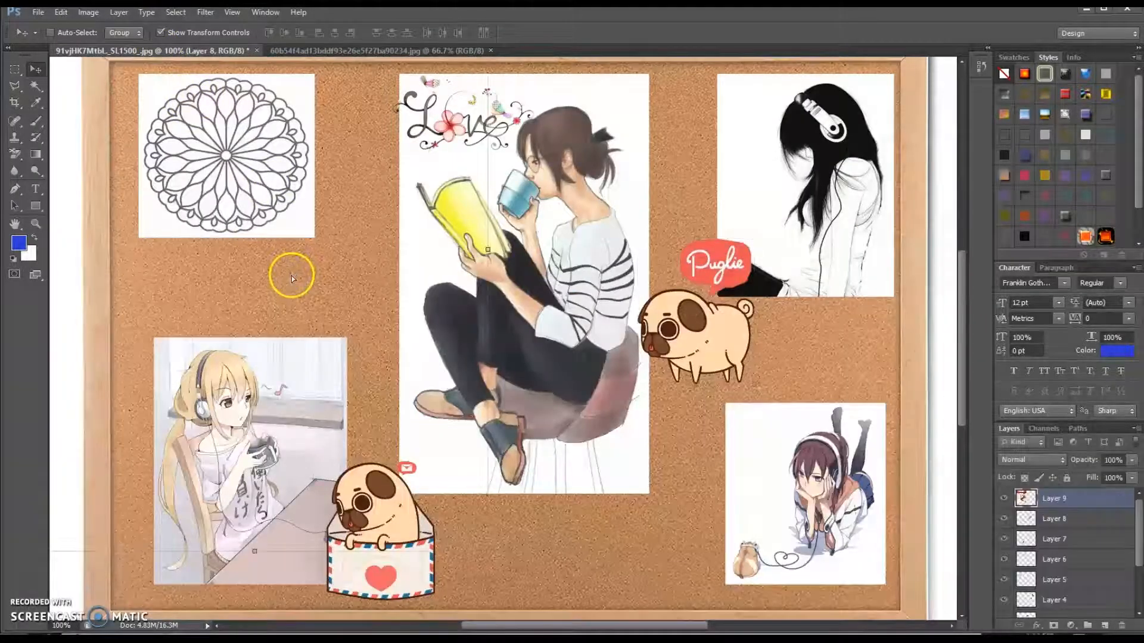
drag(160, 137, 375, 272)
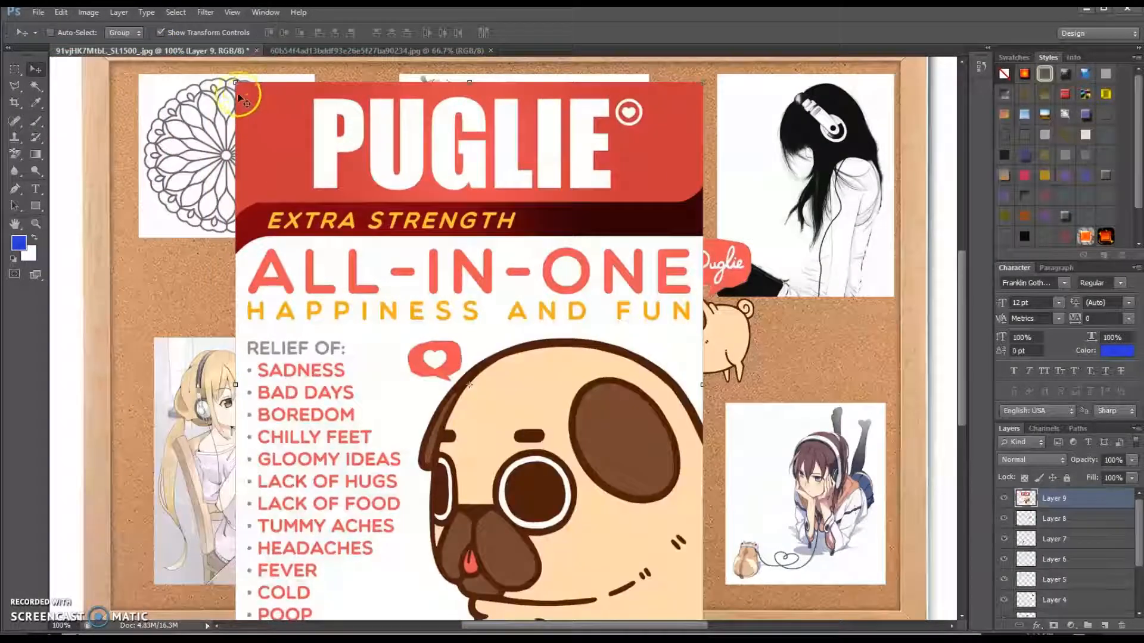
drag(234, 81, 320, 176)
click(36, 69)
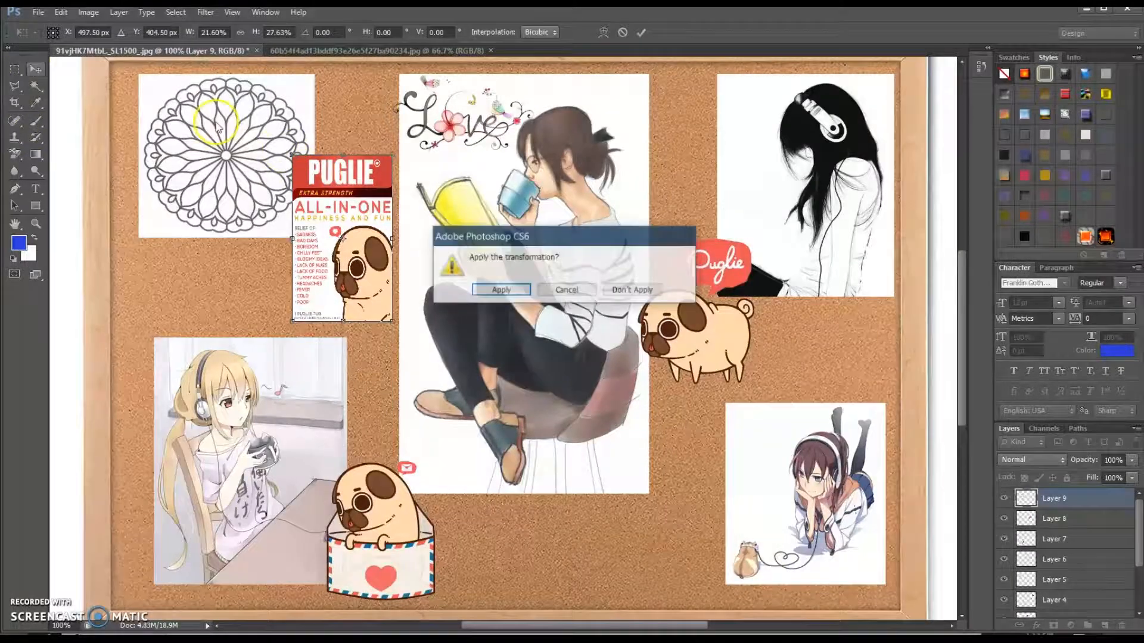
click(499, 291)
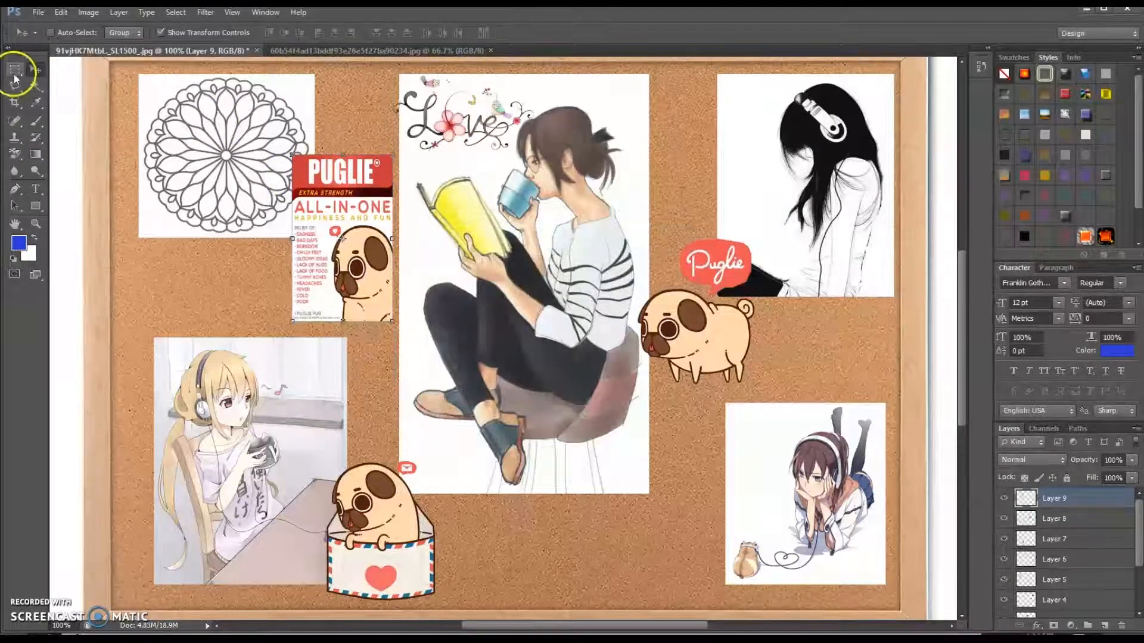
- Open the Puglie Pug picture of the pug wrapped in a red blanket
click(42, 17)
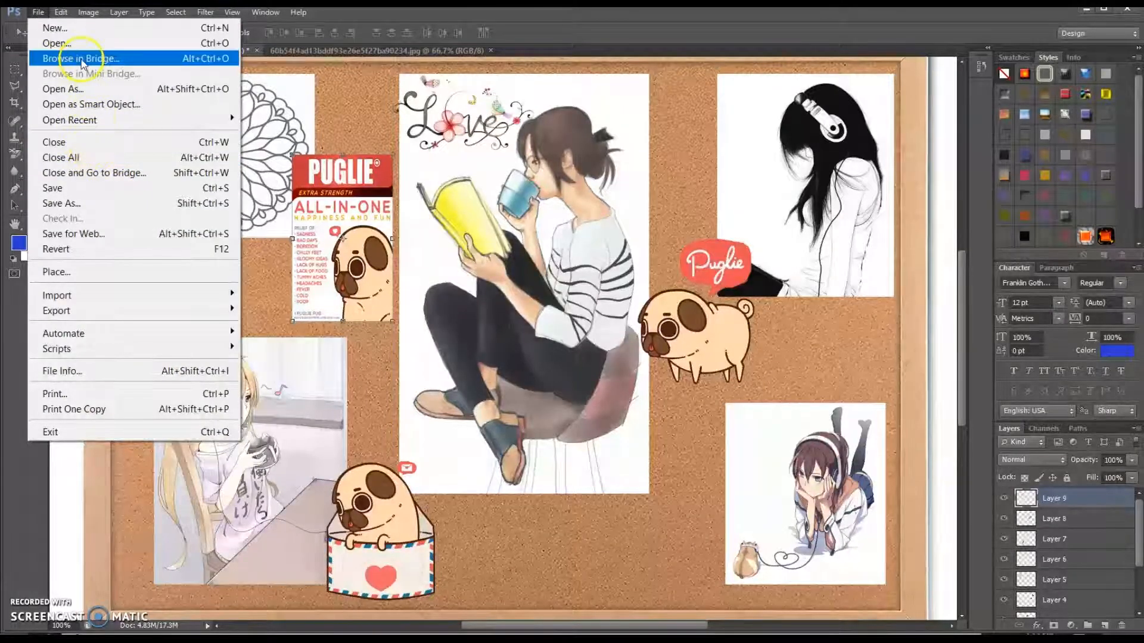
click(90, 43)
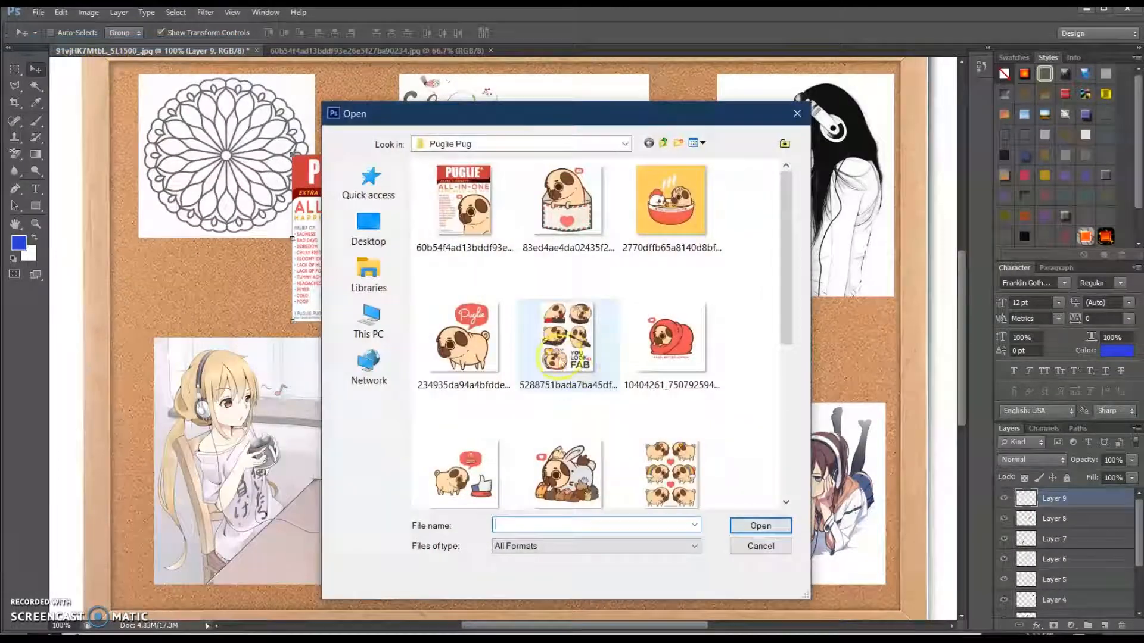
click(671, 352)
click(765, 531)
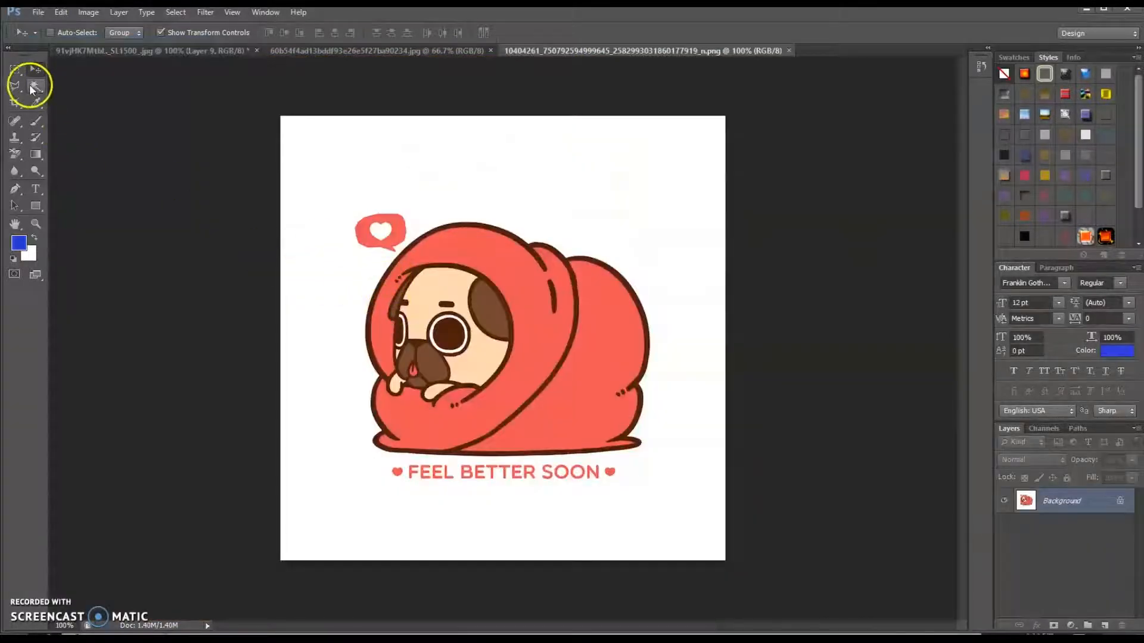
- Select the white background around the blanket-wrapped pug with the Magic Wand and invert the selection to isolate the artwork
click(31, 85)
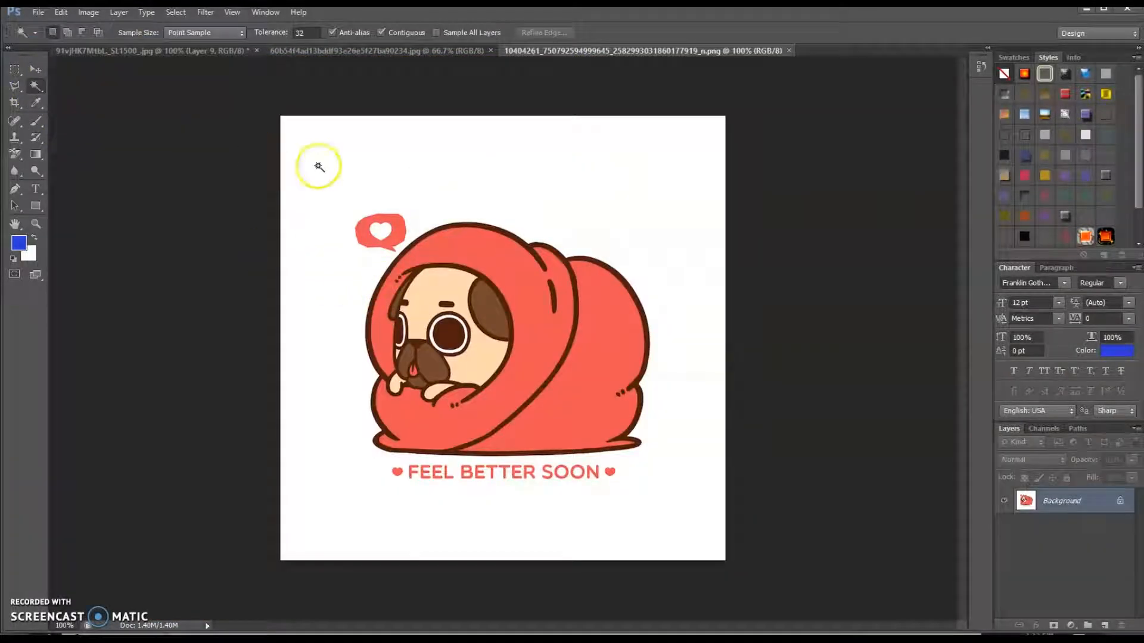
click(409, 178)
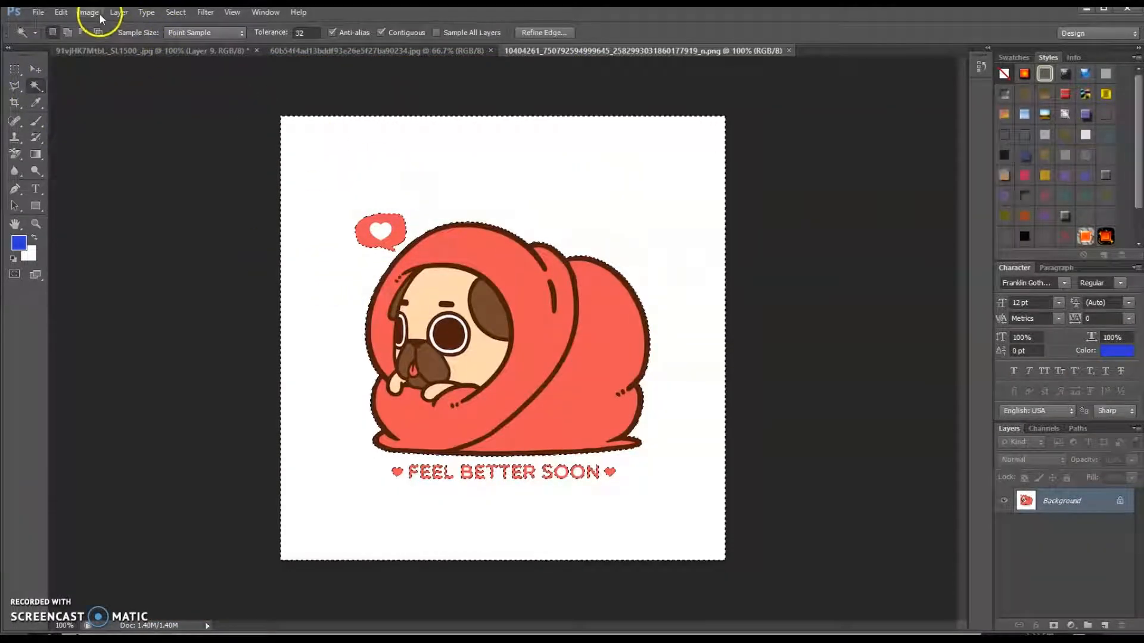
click(174, 13)
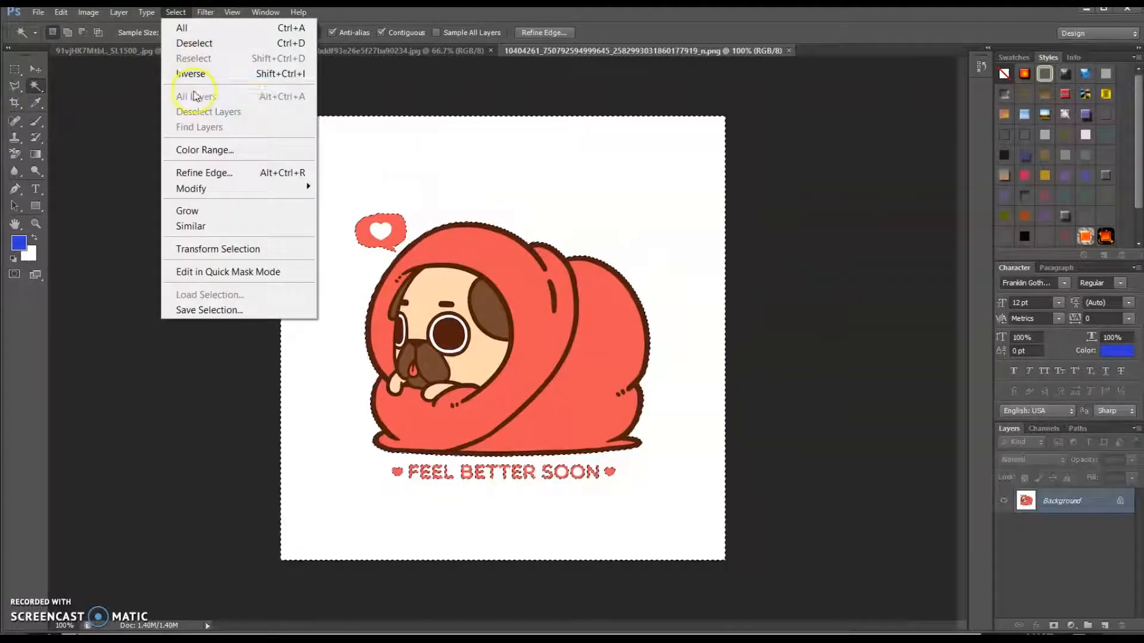
click(191, 71)
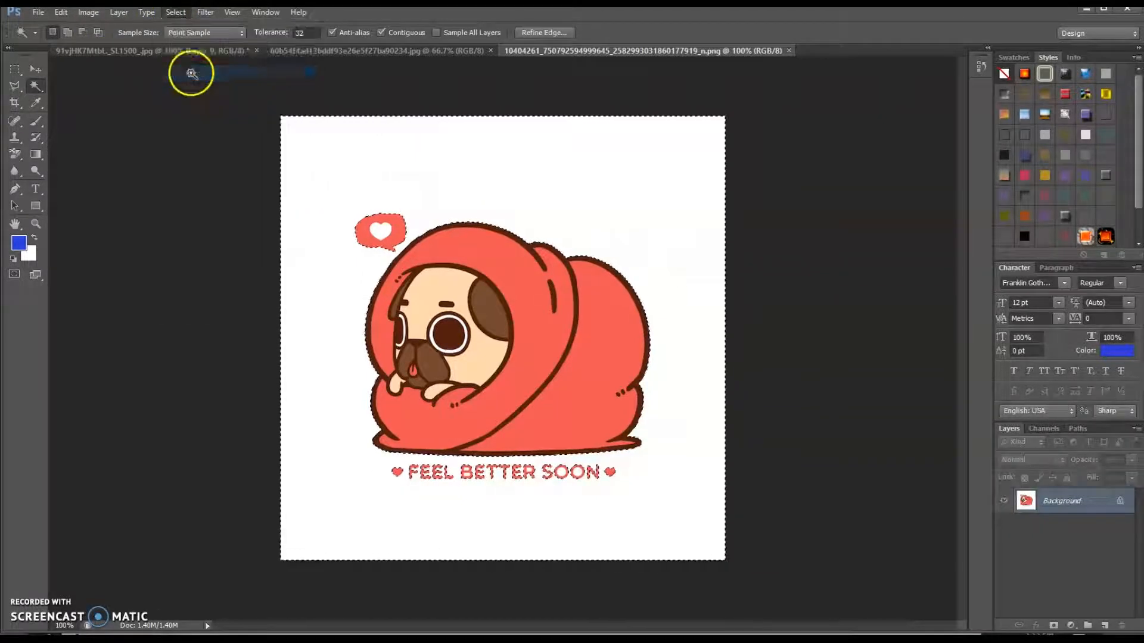
- Place the blanket-wrapped pug on the corkboard, mirror and shrink it to about 28.6% width and 23.2% height over the mandala's upper-left corner, and apply
click(36, 69)
drag(467, 332, 607, 484)
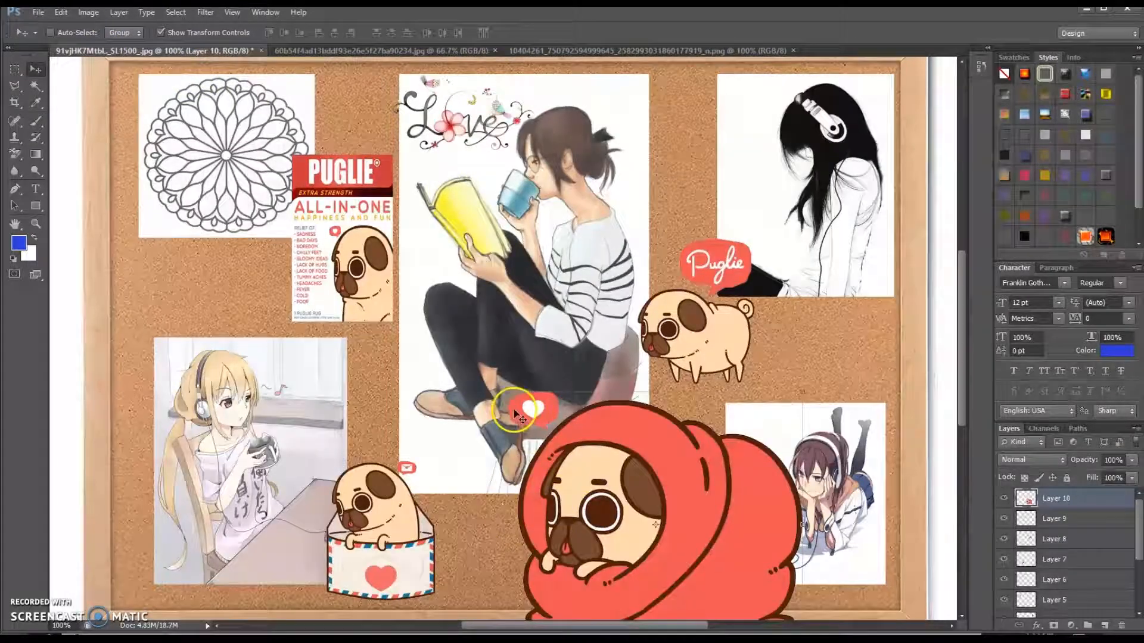
drag(507, 392, 581, 431)
drag(501, 440, 203, 322)
drag(273, 396, 168, 84)
click(34, 69)
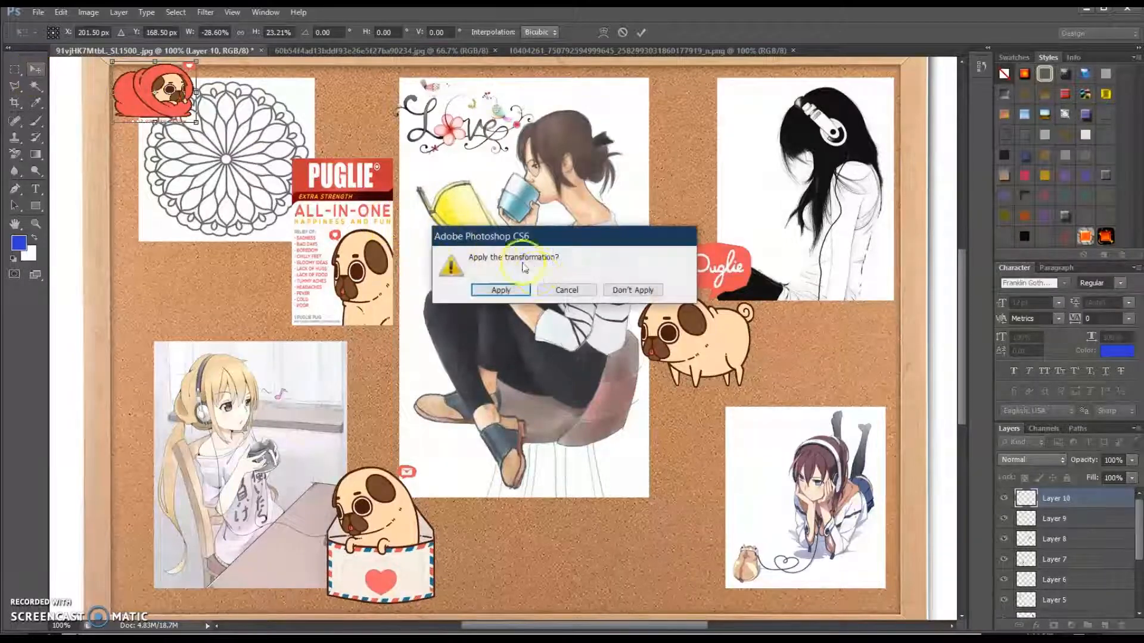
click(500, 290)
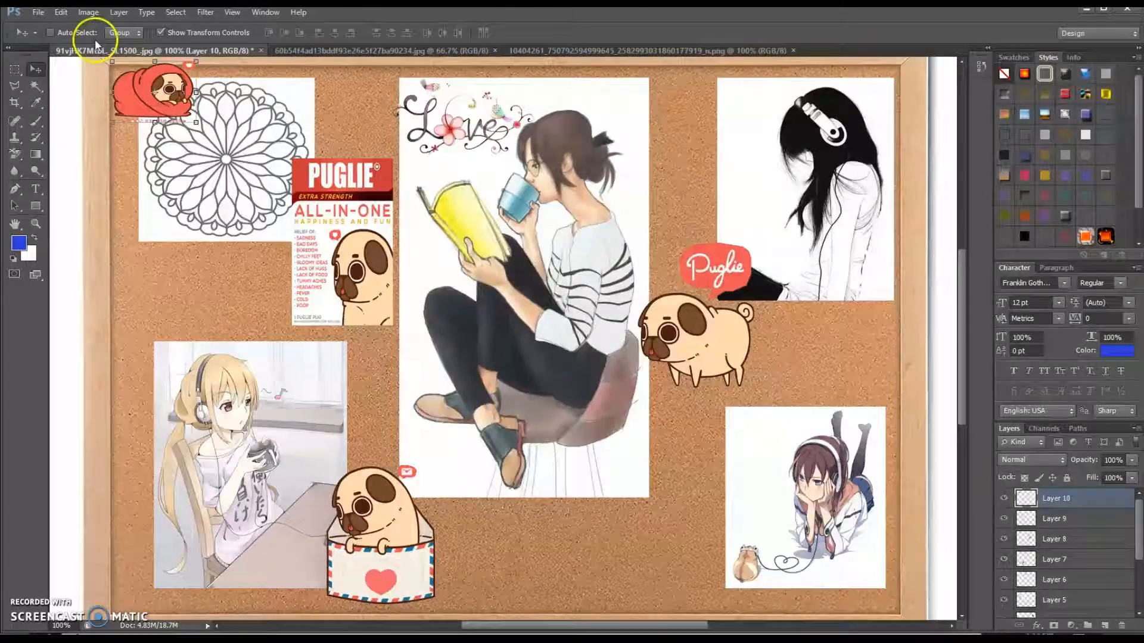
- Open the Puglie Pug picture with the make-up pugs and the YOU LOOK FAB lettering
click(38, 12)
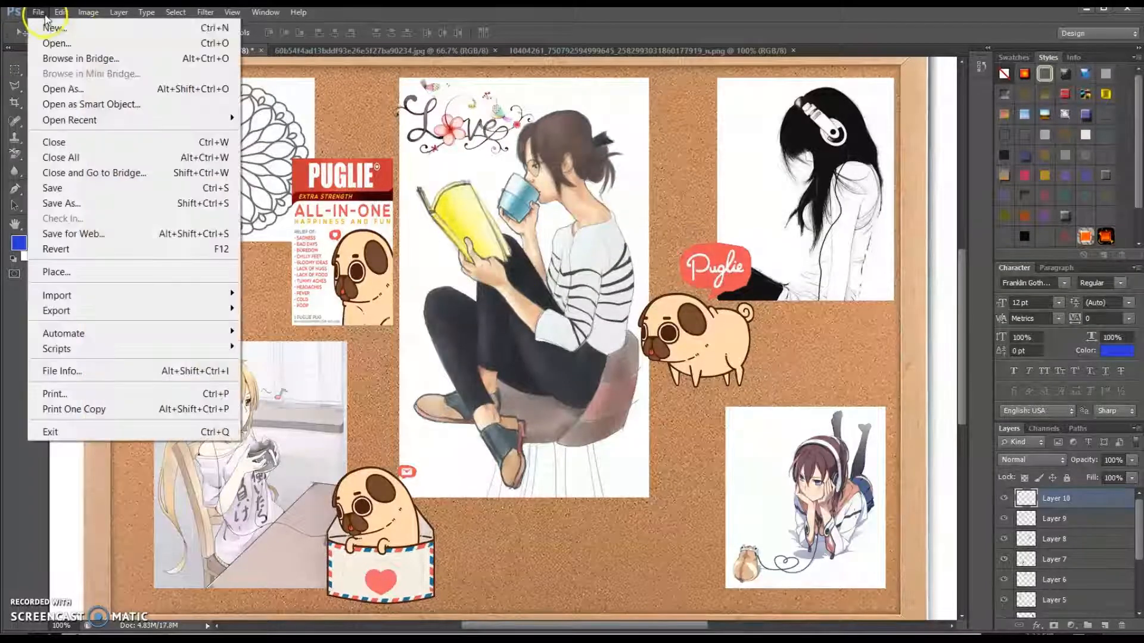
click(58, 44)
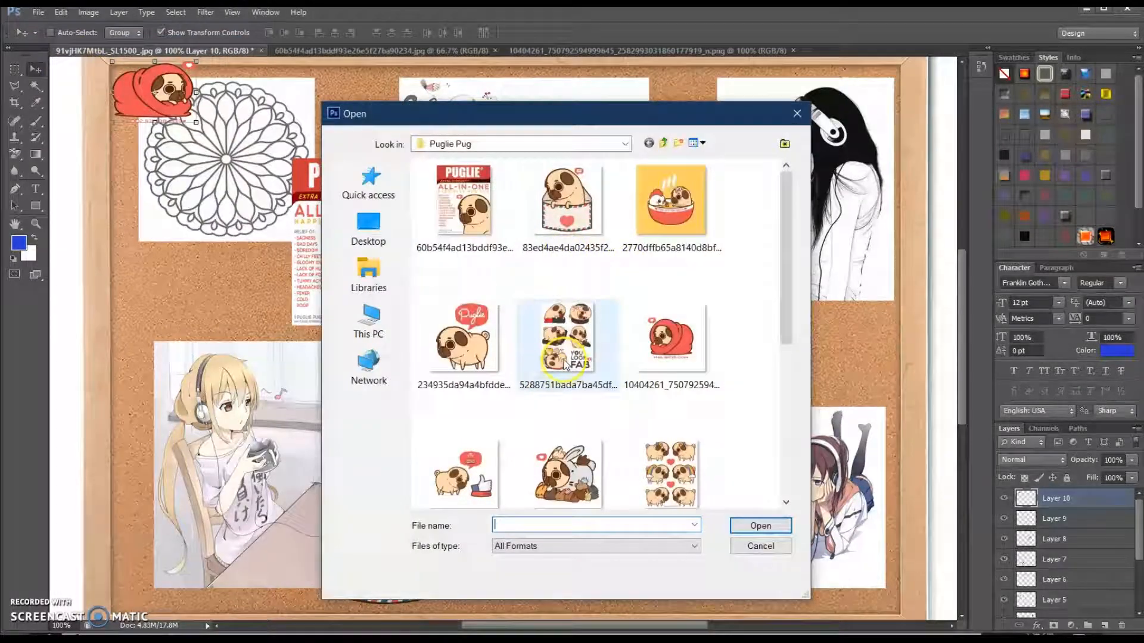
click(564, 368)
click(768, 526)
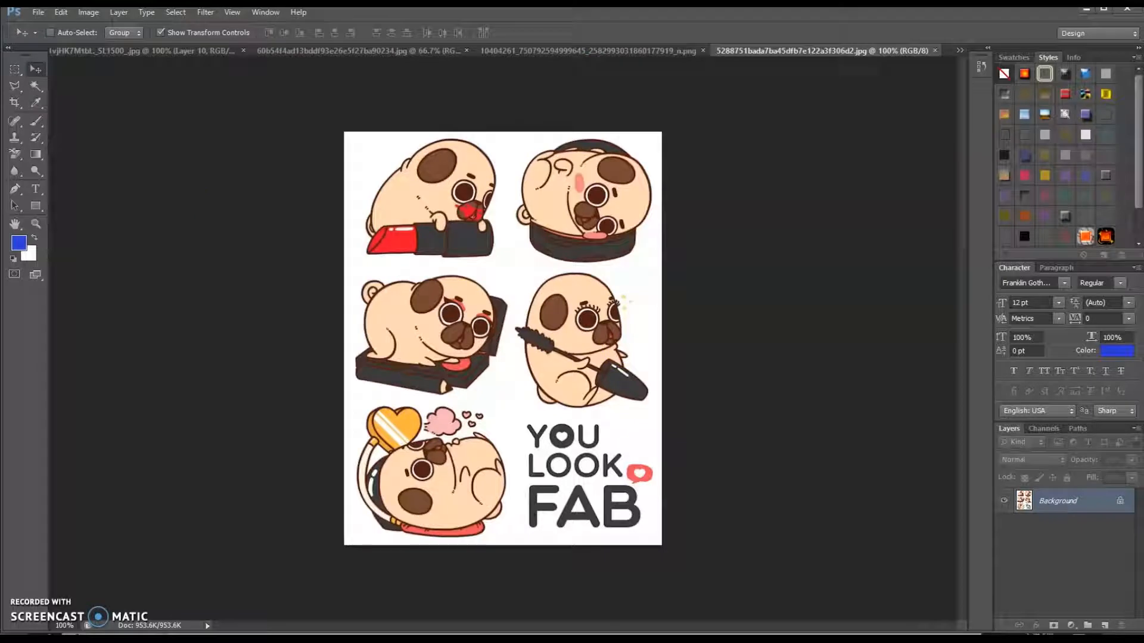
- Outline the pug holding the red lipstick with a freehand Lasso selection
click(13, 90)
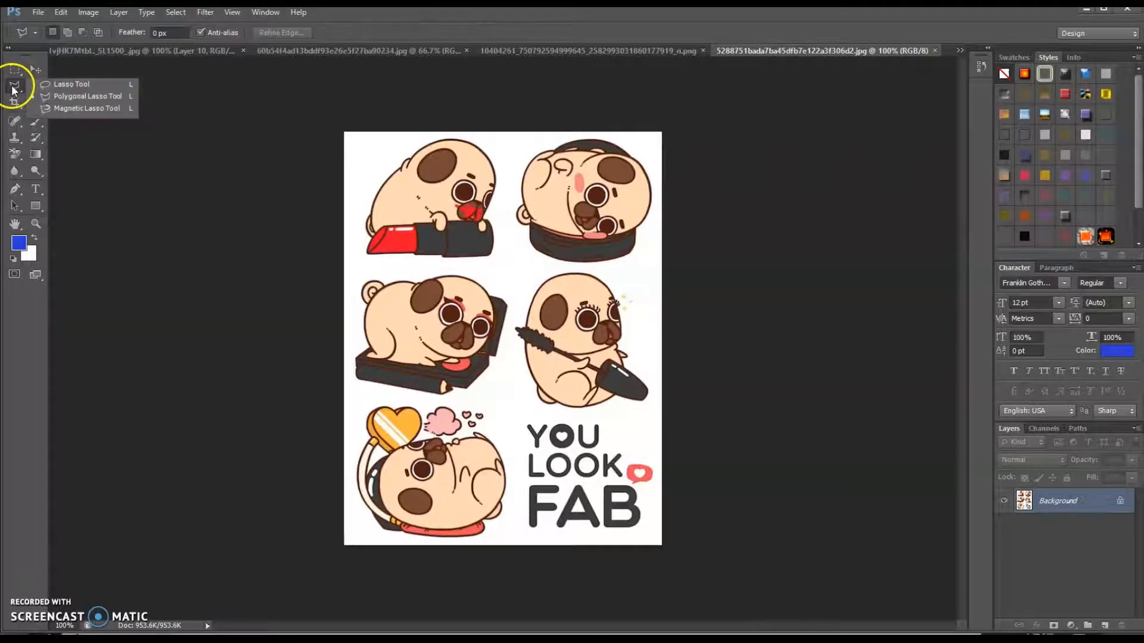
click(62, 85)
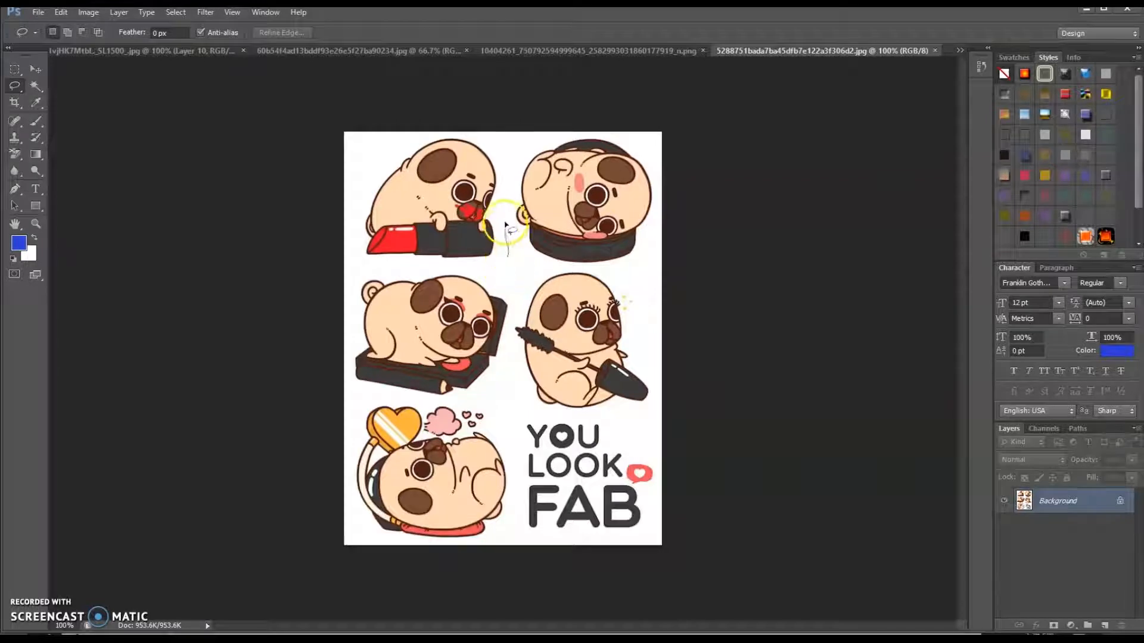
drag(449, 134, 403, 143)
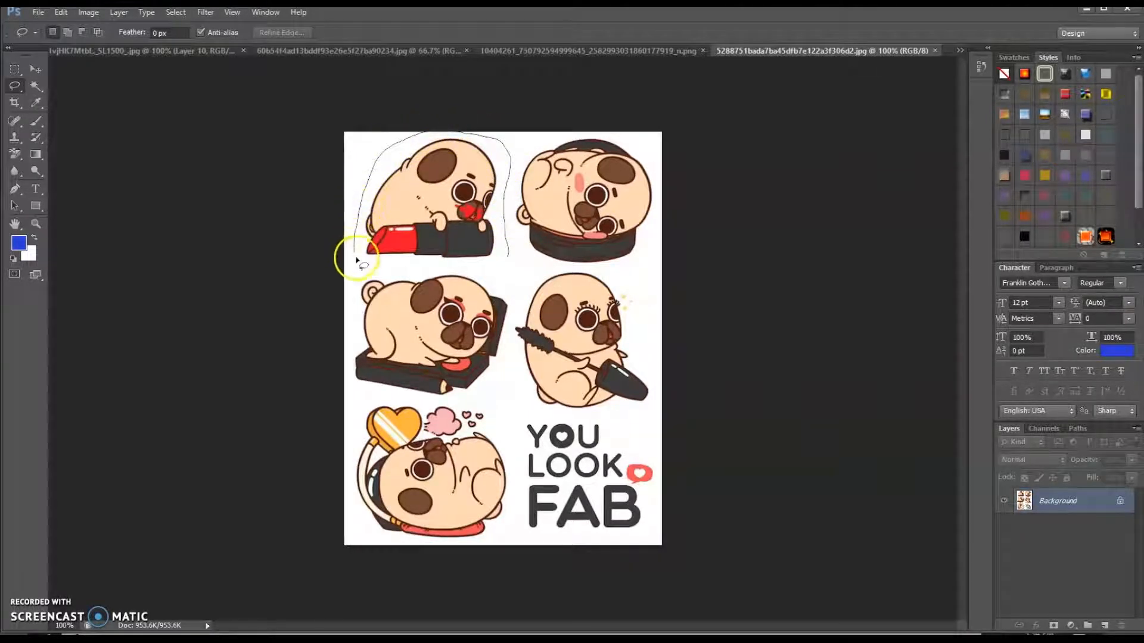
drag(507, 257, 510, 241)
- Move the selected lipstick pug onto the corkboard at the lower edge of the central reading-girl picture
click(36, 70)
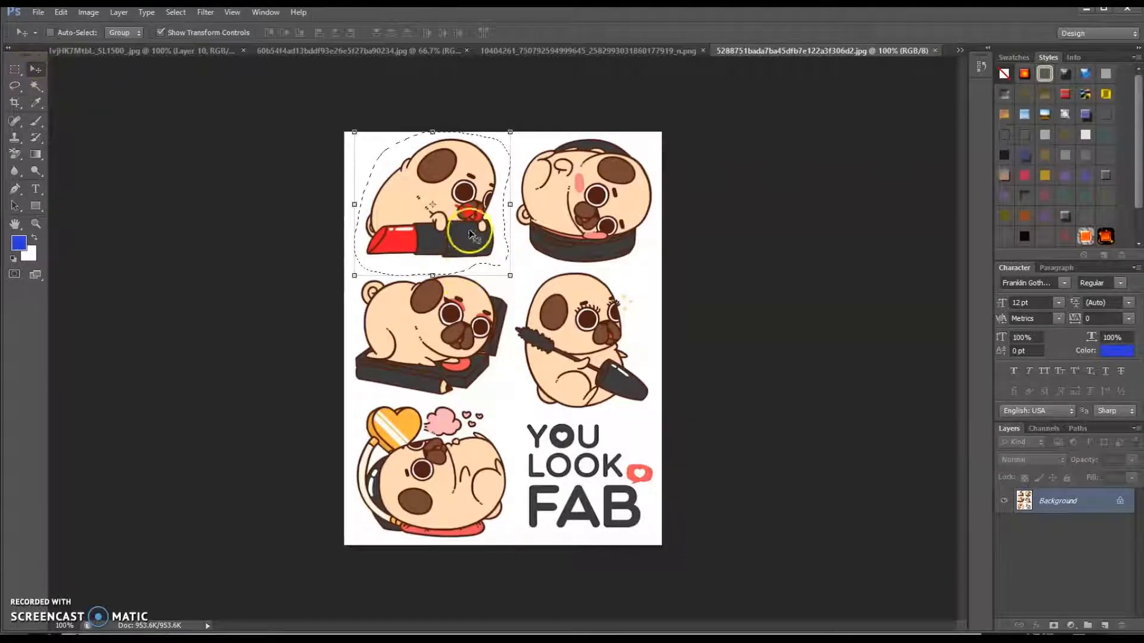
mouse_move(450, 190)
mouse_down()
mouse_move(153, 56)
mouse_move(122, 58)
mouse_move(197, 106)
mouse_move(279, 410)
mouse_up()
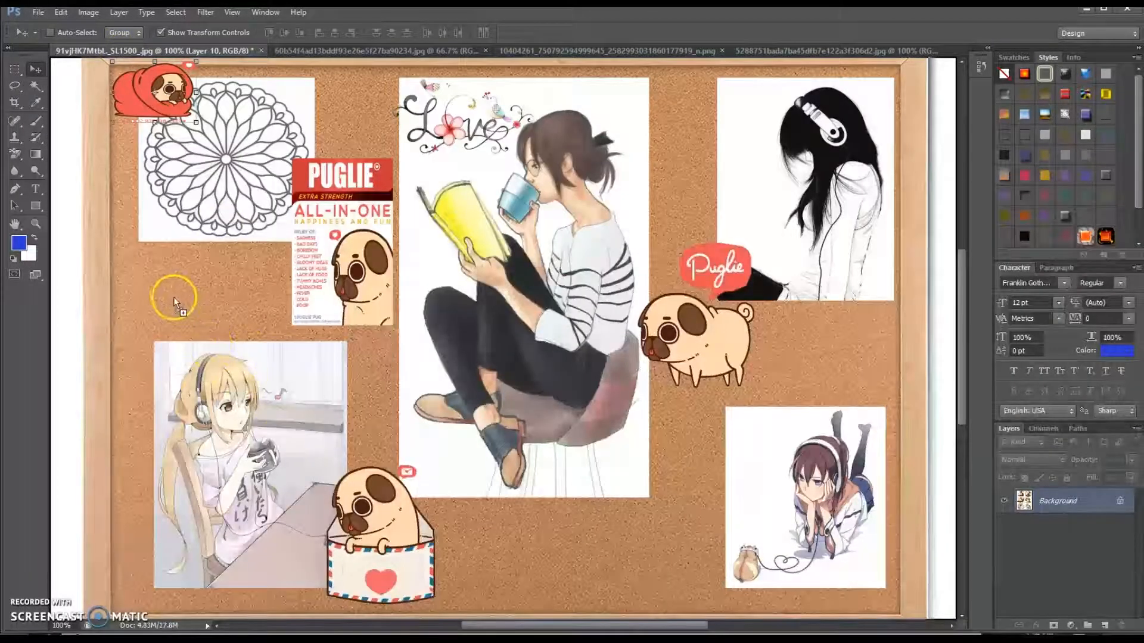
drag(554, 560, 641, 516)
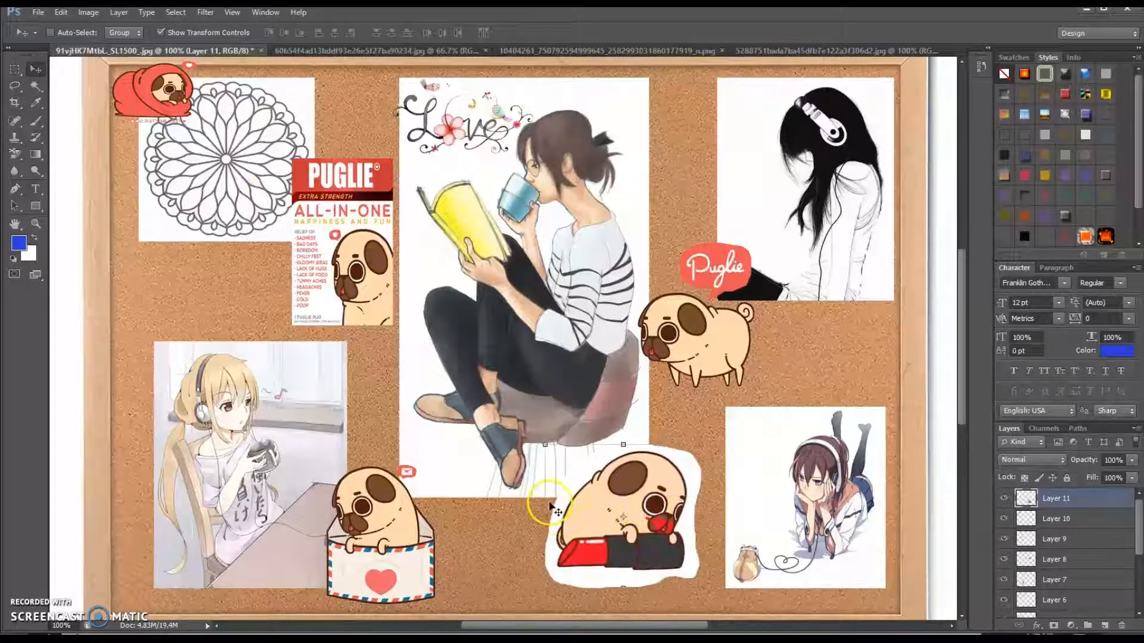
- Shrink the lipstick pug to about 79.3% width and 85.9% height, position it between the mandala and the blonde girl's picture, and apply the transformation
drag(545, 445, 806, 466)
drag(758, 514, 730, 552)
drag(575, 547, 561, 541)
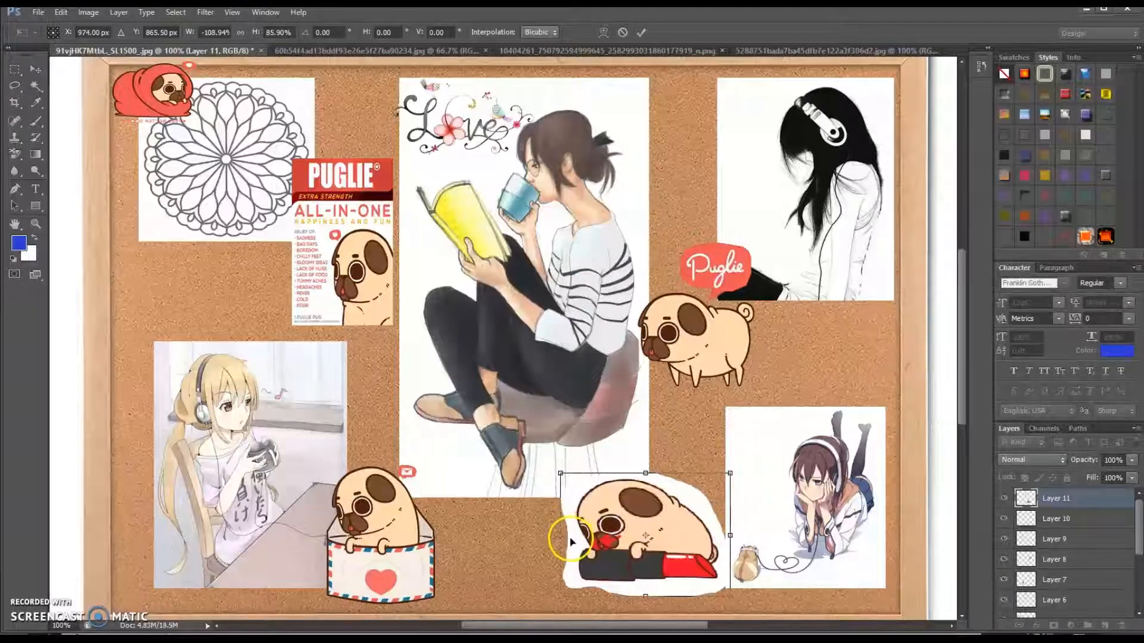
drag(561, 538, 853, 557)
drag(797, 525, 181, 302)
click(27, 74)
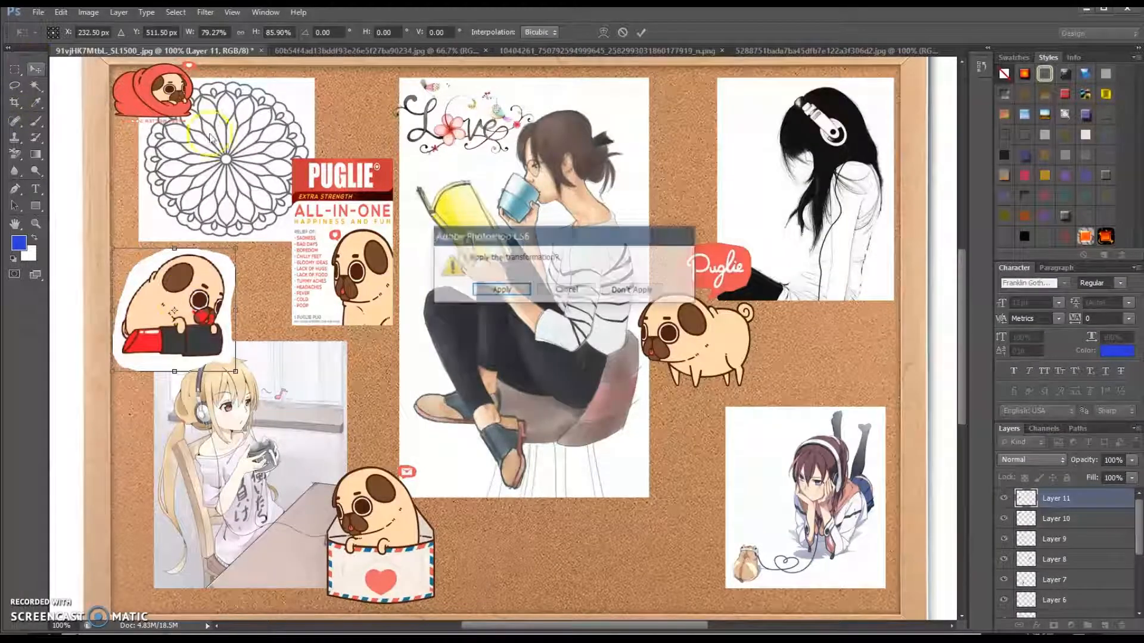
click(500, 291)
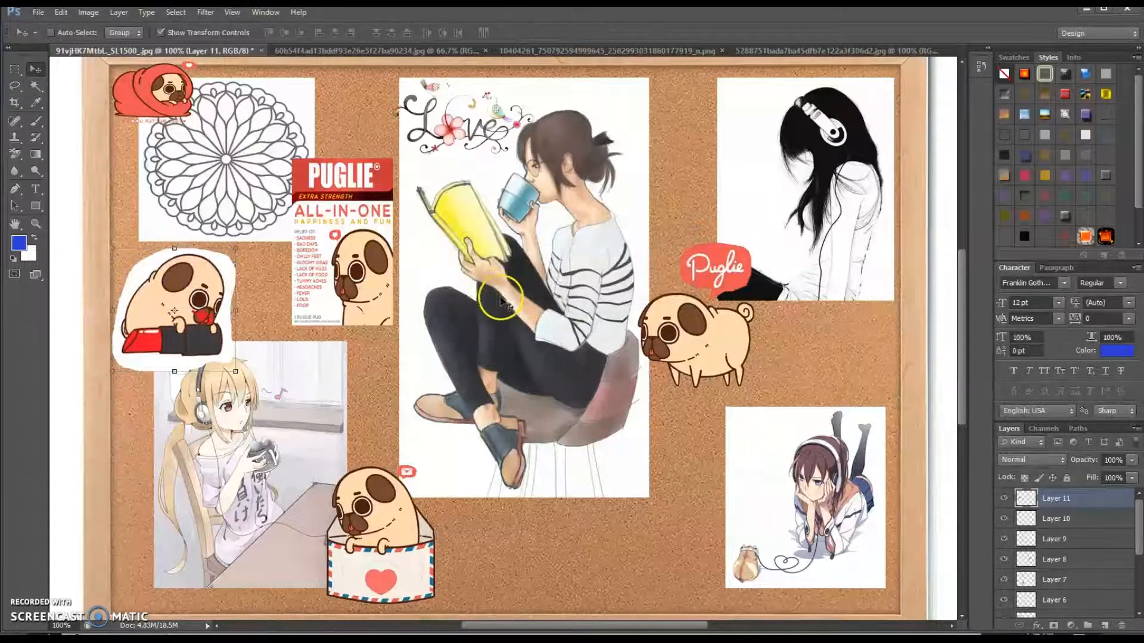
- Browse the USB drive for another image source and enter the vintage flowers folder
click(38, 12)
click(57, 44)
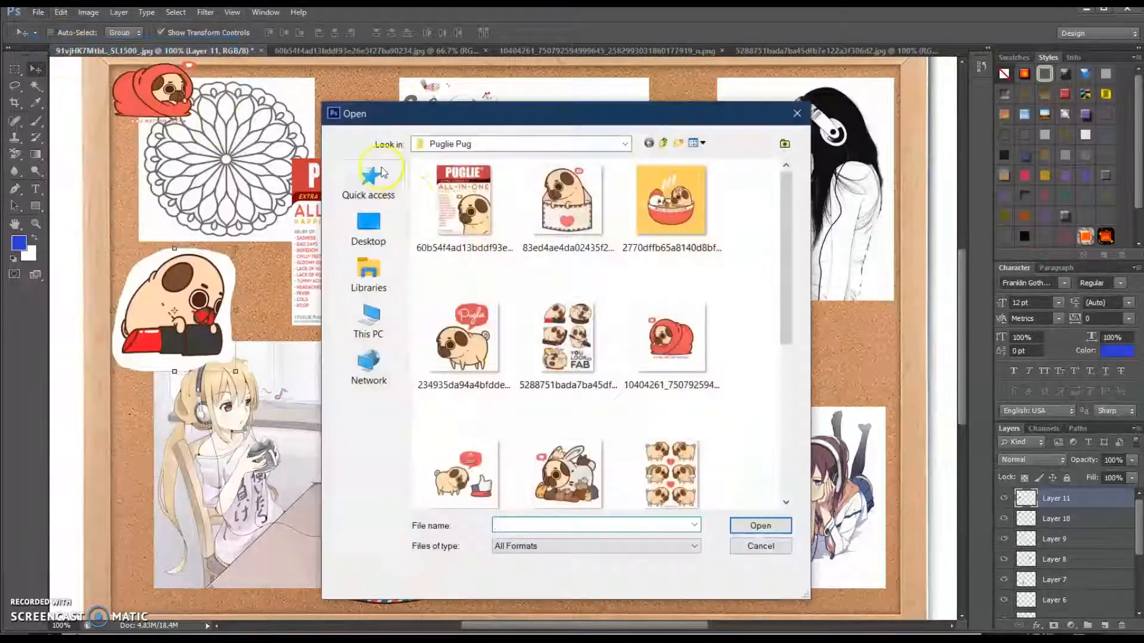
click(624, 144)
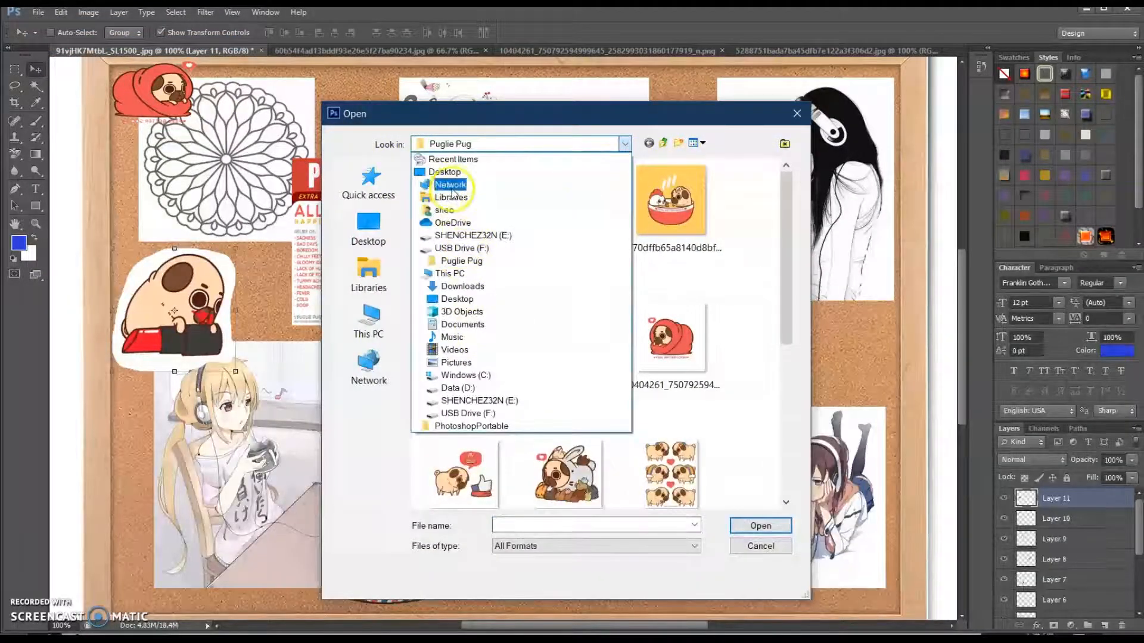
click(458, 248)
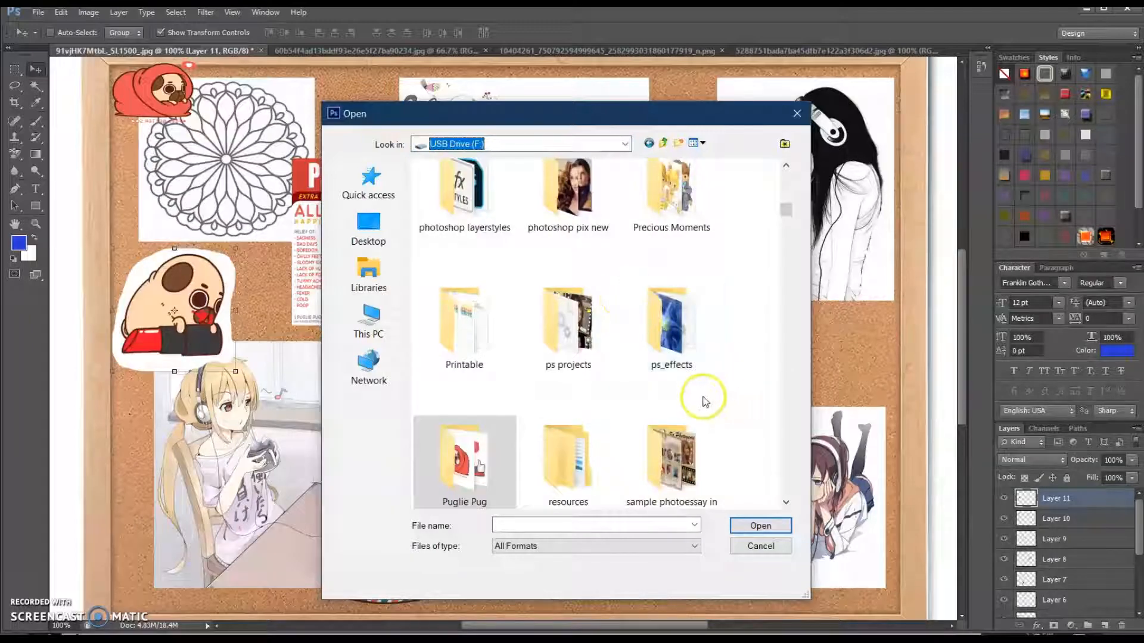
scroll(704, 401, down, 3)
scroll(704, 399, down, 3)
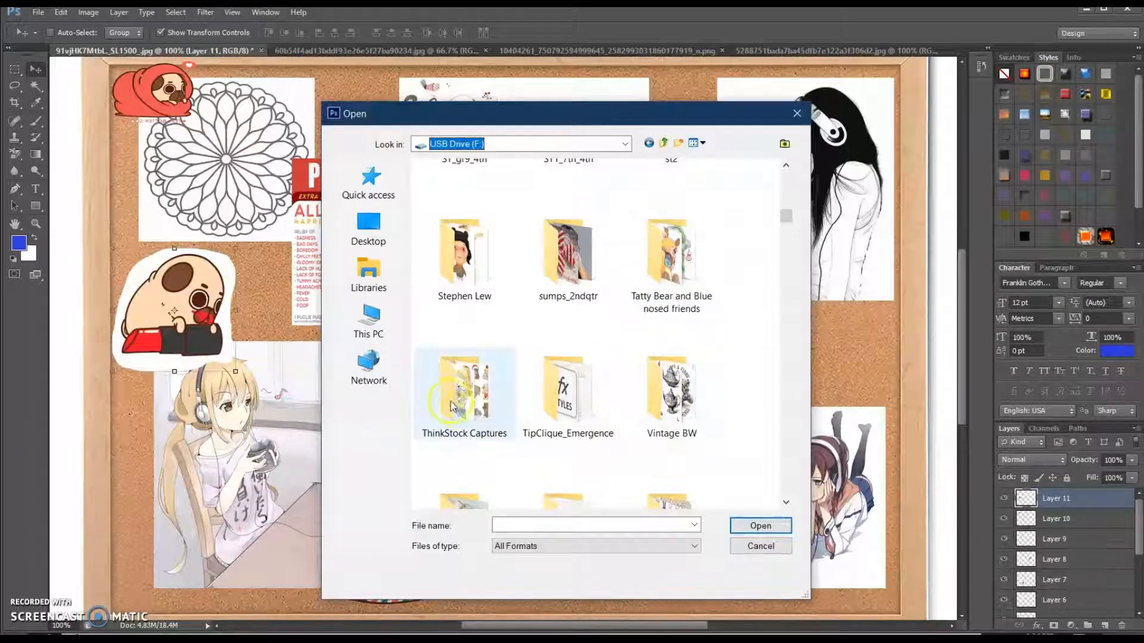
scroll(453, 405, down, 3)
double_click(453, 319)
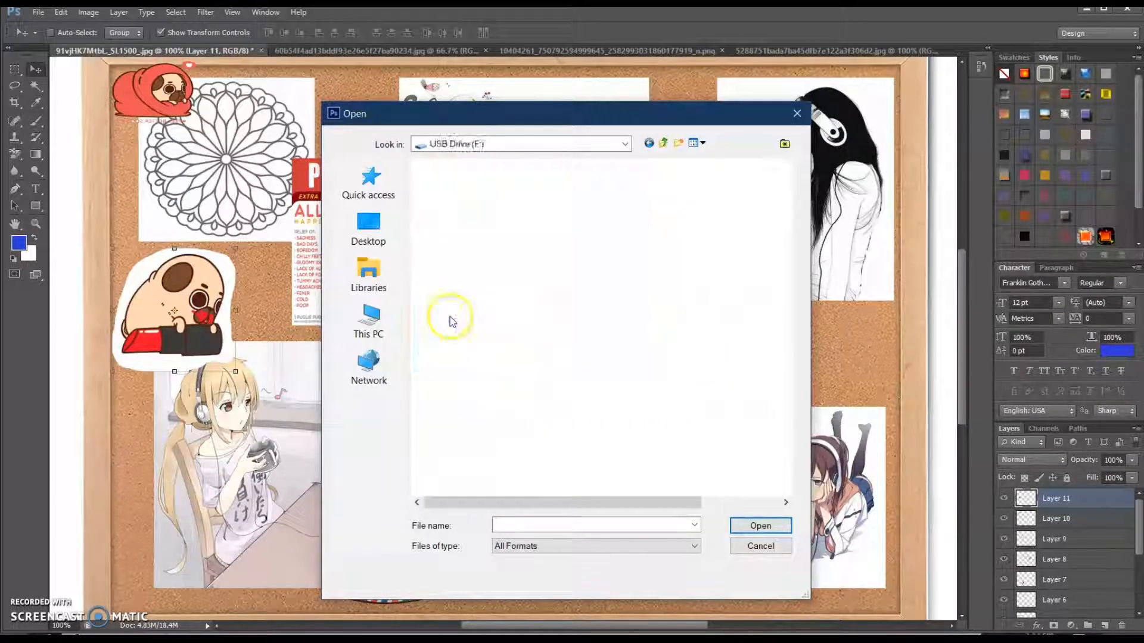
- Show the vintage flowers folder as large icons and open the pocket watch picture
click(694, 144)
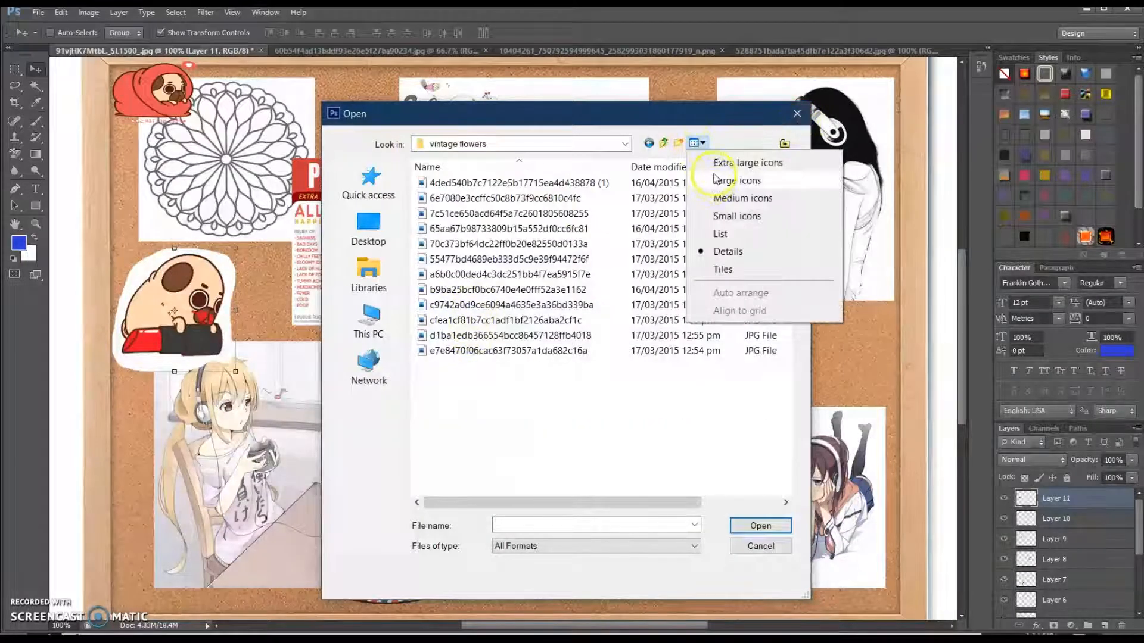
click(717, 176)
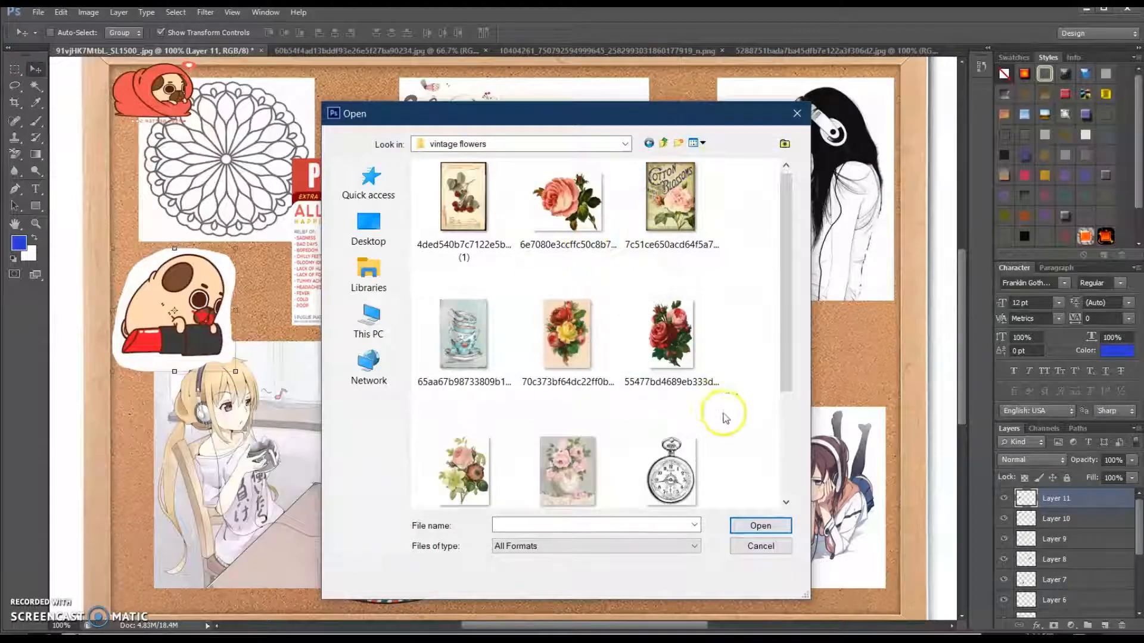
scroll(706, 396, down, 3)
click(673, 335)
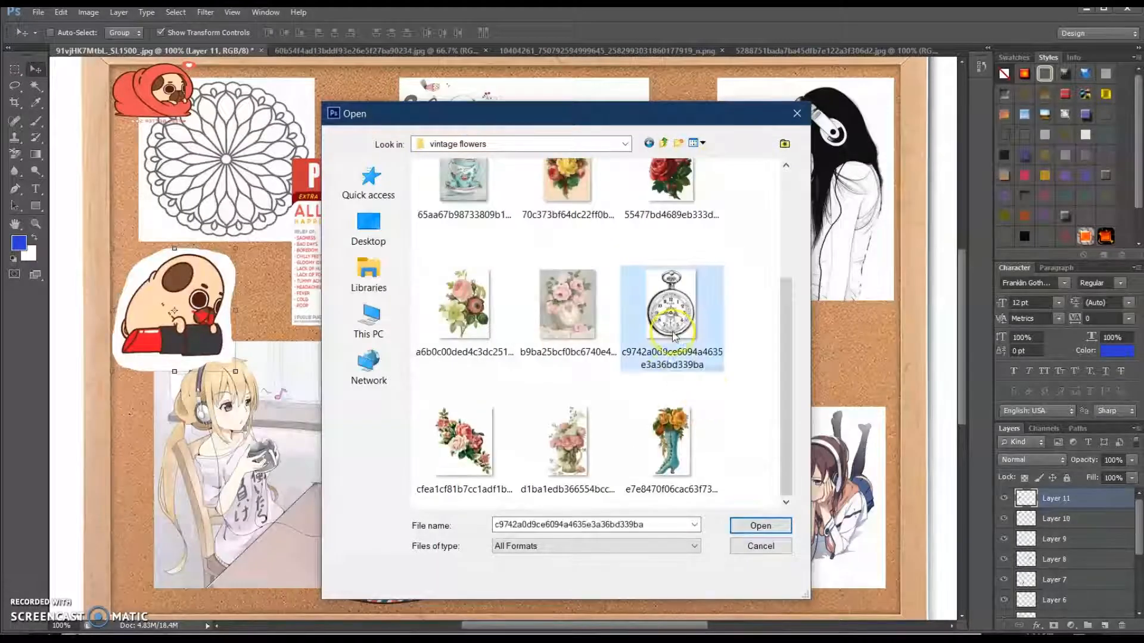
click(759, 526)
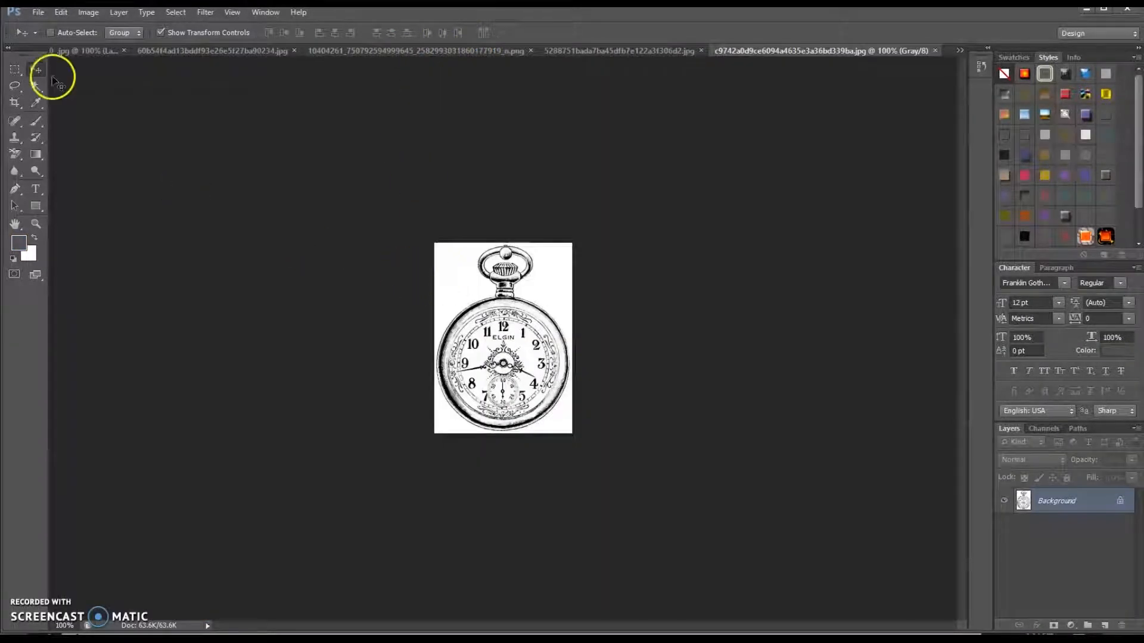
- Close the three Puglie Pug source images, keeping the corkboard and pocket watch documents open
click(295, 50)
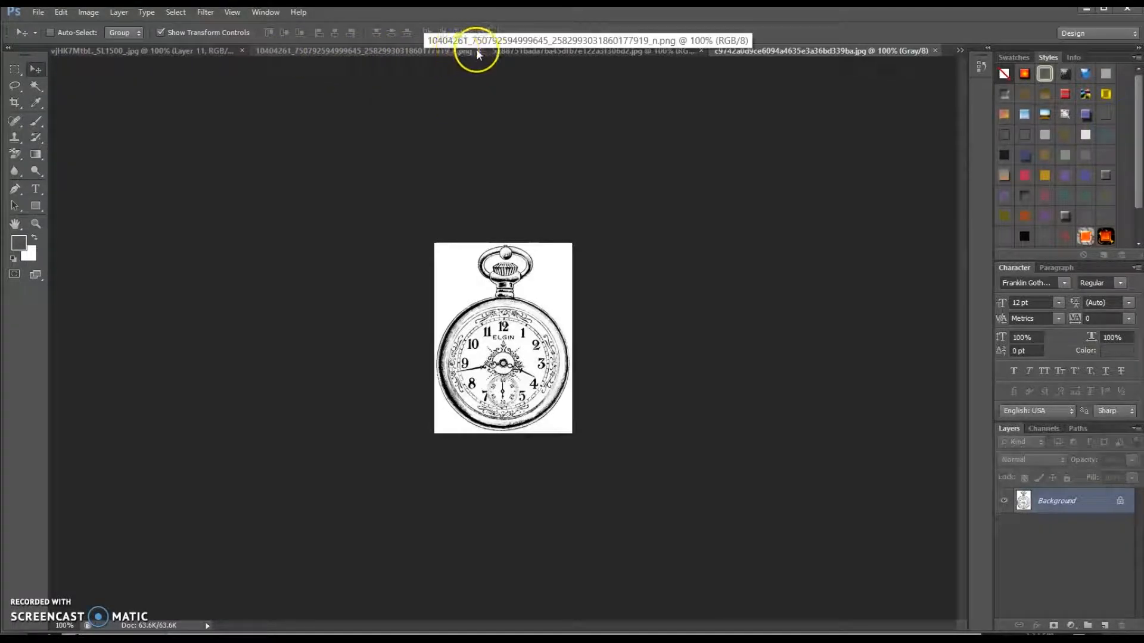
click(476, 50)
click(494, 51)
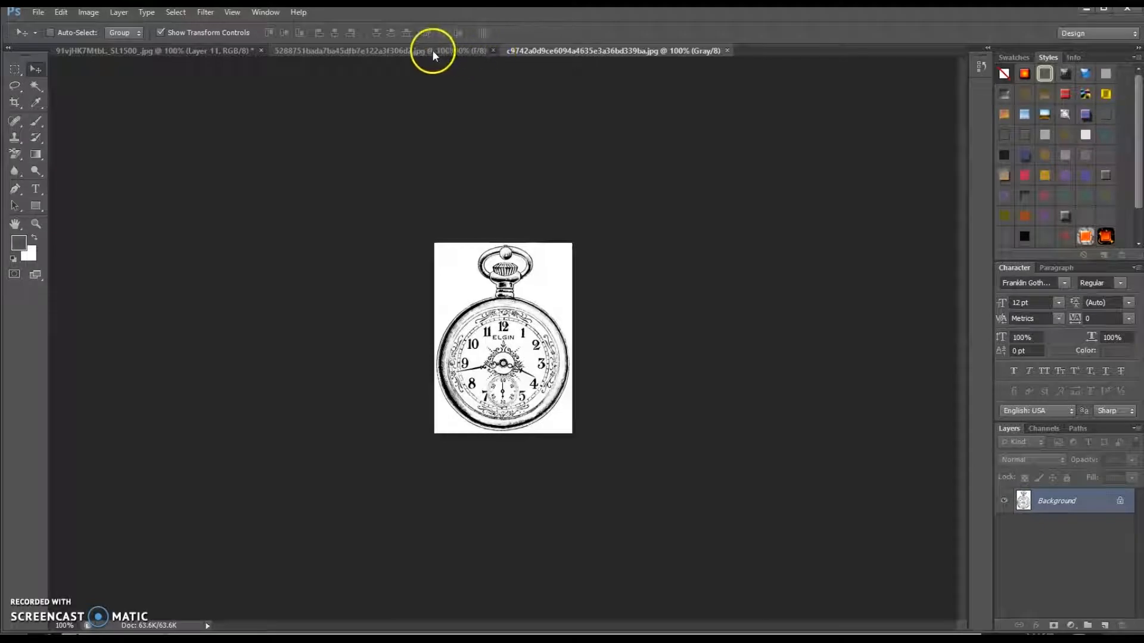
- Select the white background around the pocket watch with the Magic Wand and invert the selection to isolate the watch
click(36, 85)
click(467, 286)
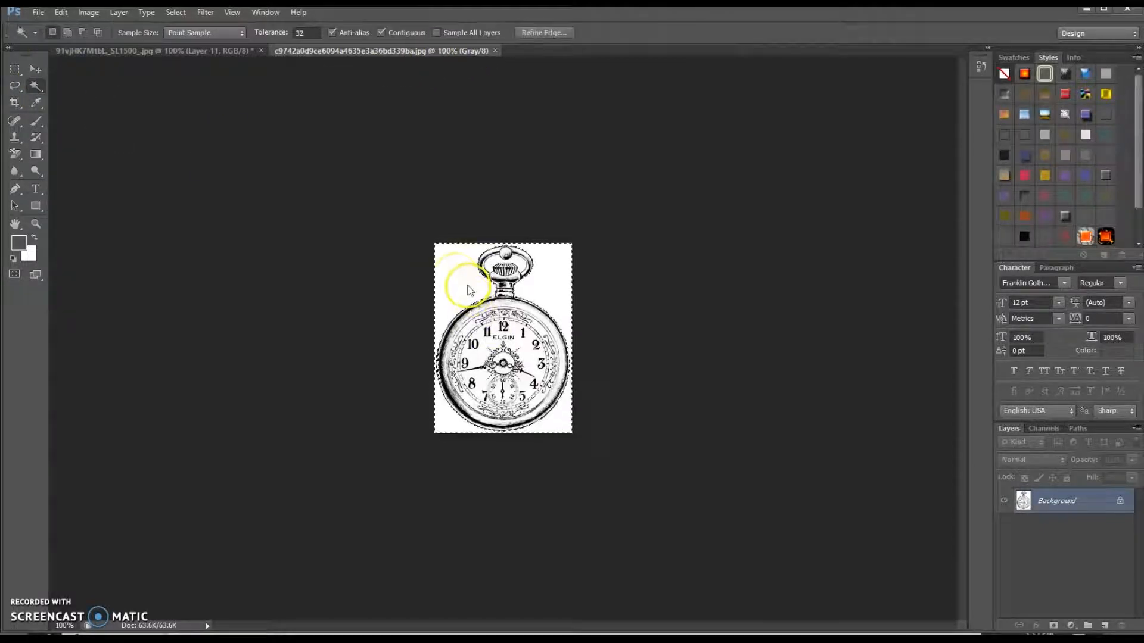
click(177, 13)
click(185, 71)
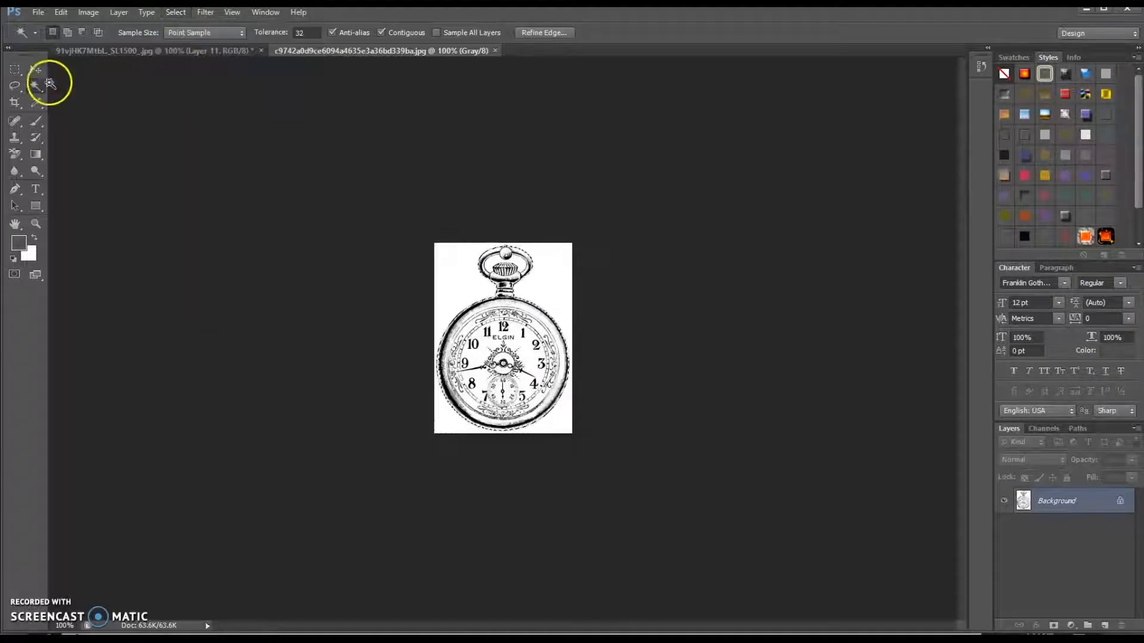
- Move the cut-out pocket watch onto the corkboard, overlapping the lower-right corner of the central reading-girl picture
click(36, 69)
drag(479, 334, 316, 238)
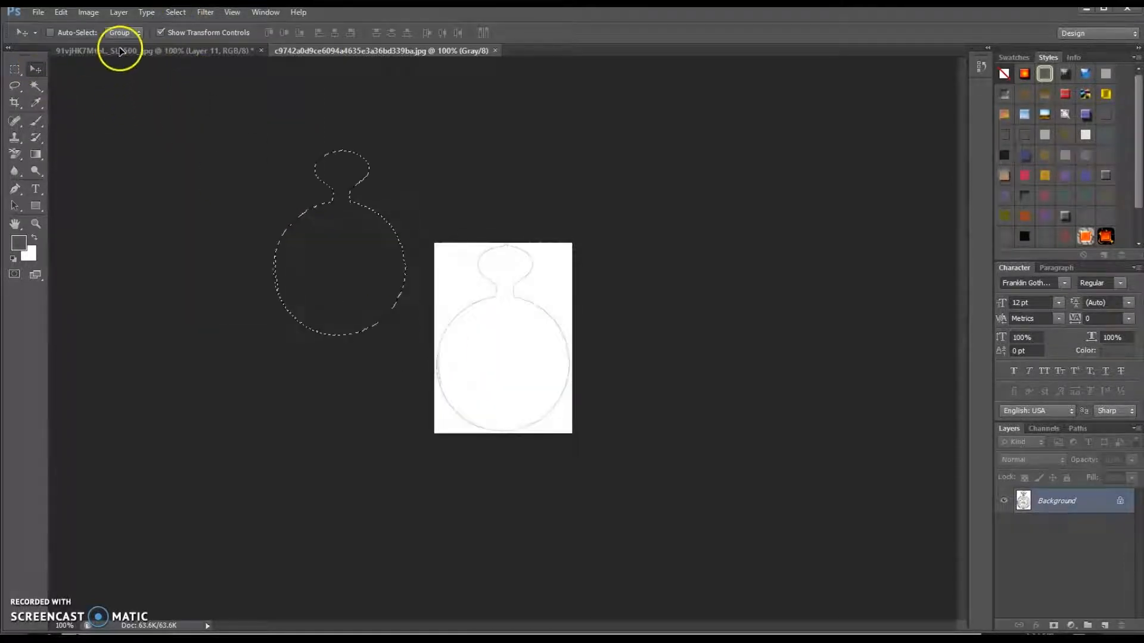
drag(119, 50, 615, 490)
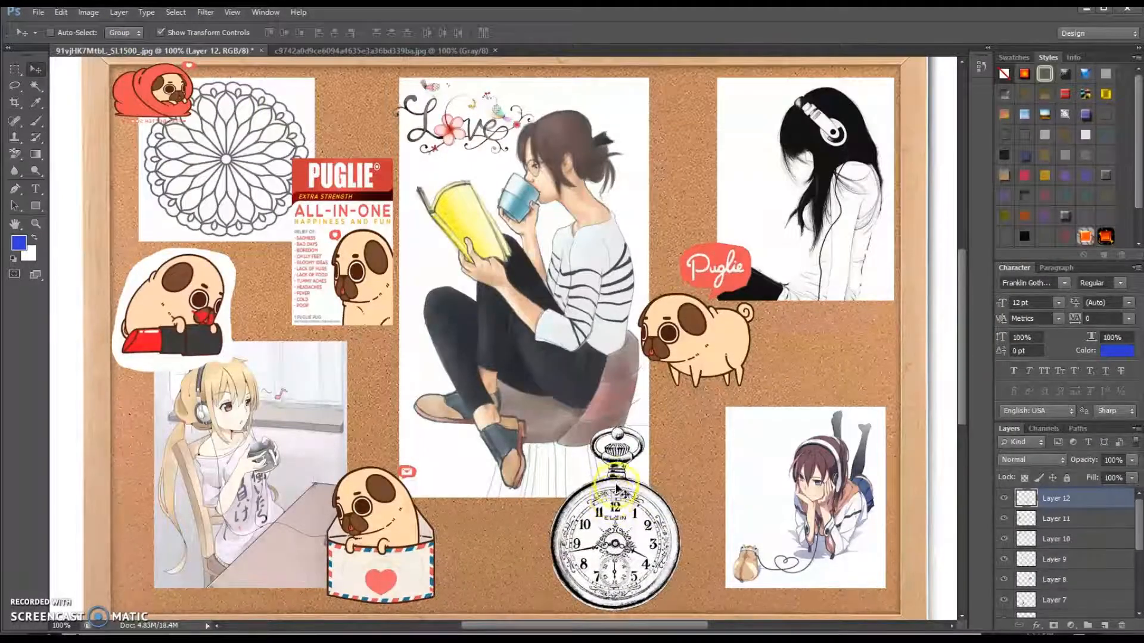
- Open the pink rose picture from the vintage flowers folder
click(33, 14)
click(51, 44)
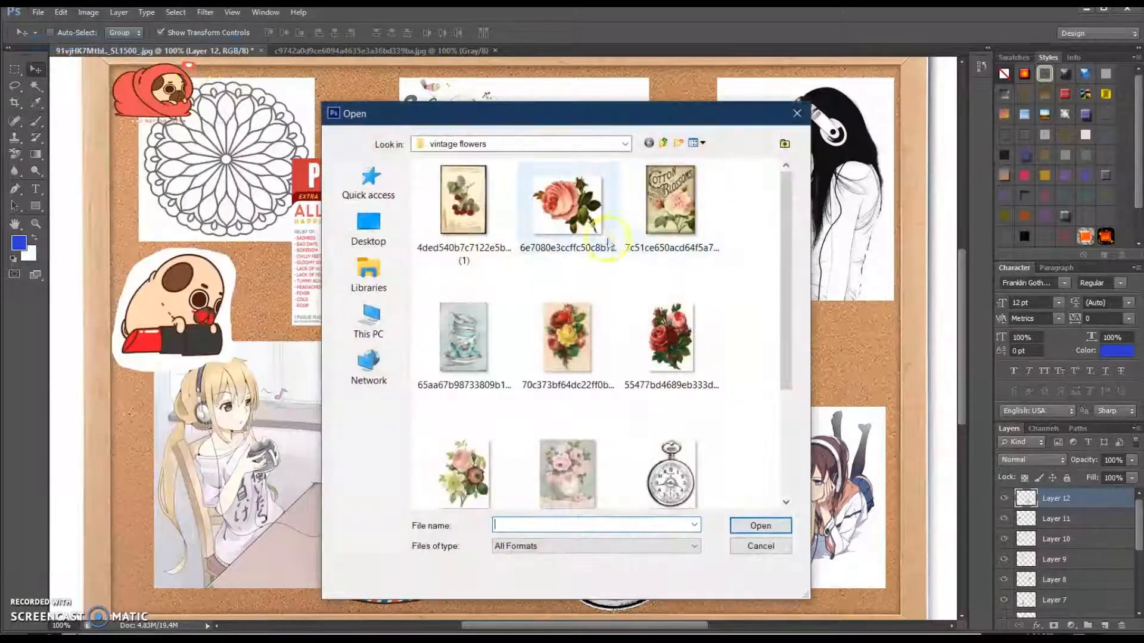
click(568, 221)
click(759, 528)
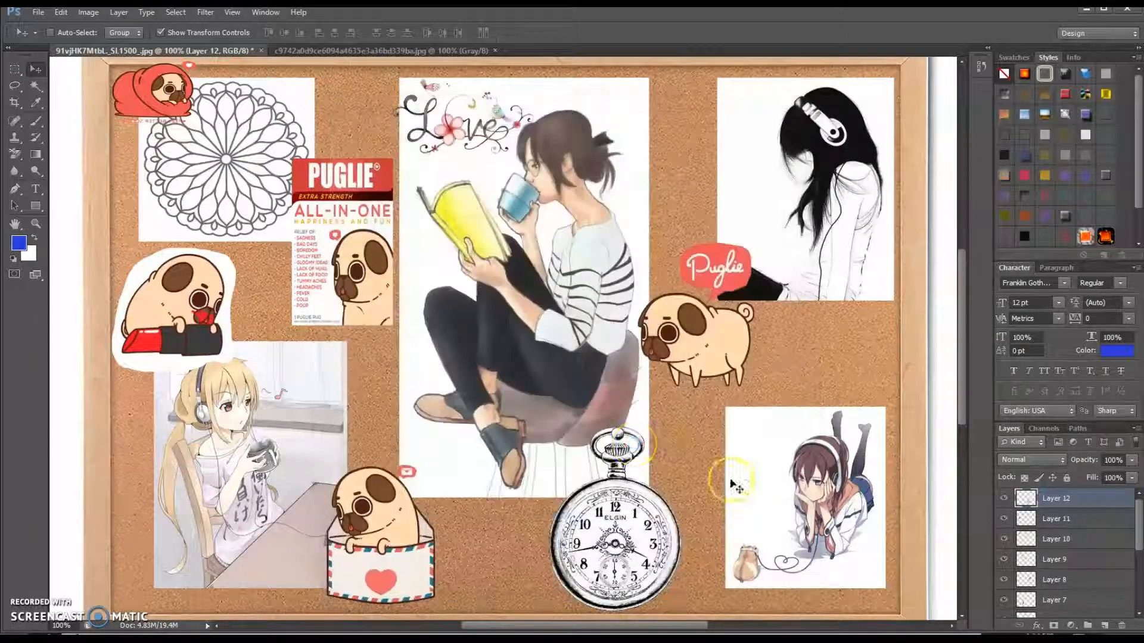
- Select the white background around the pink rose with the Magic Wand and invert the selection to isolate the flower
click(31, 87)
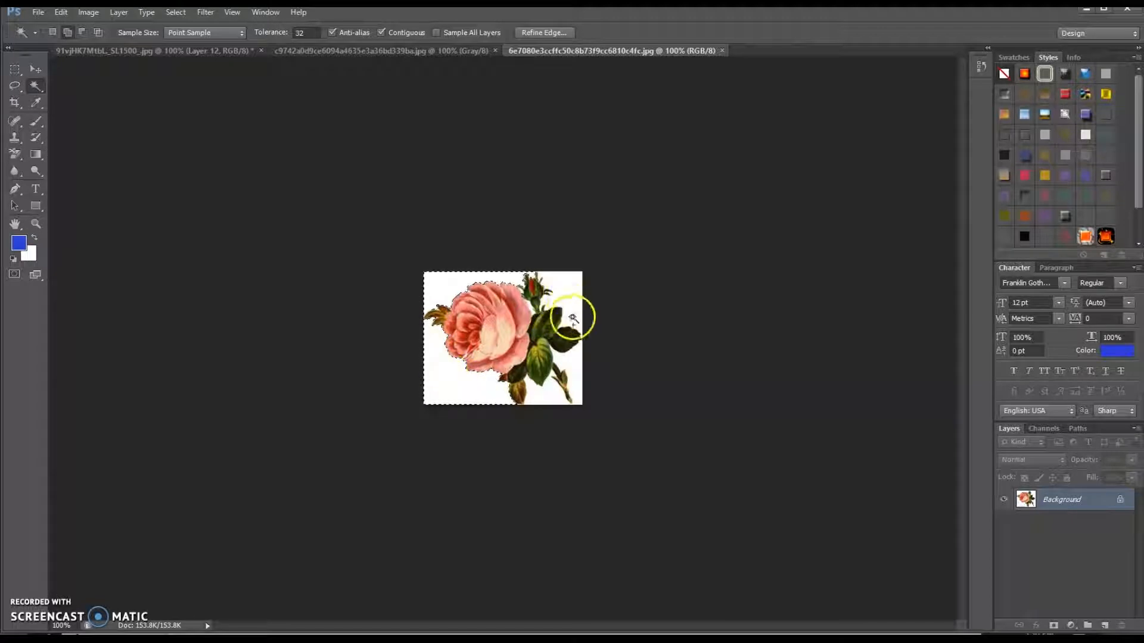
click(465, 328)
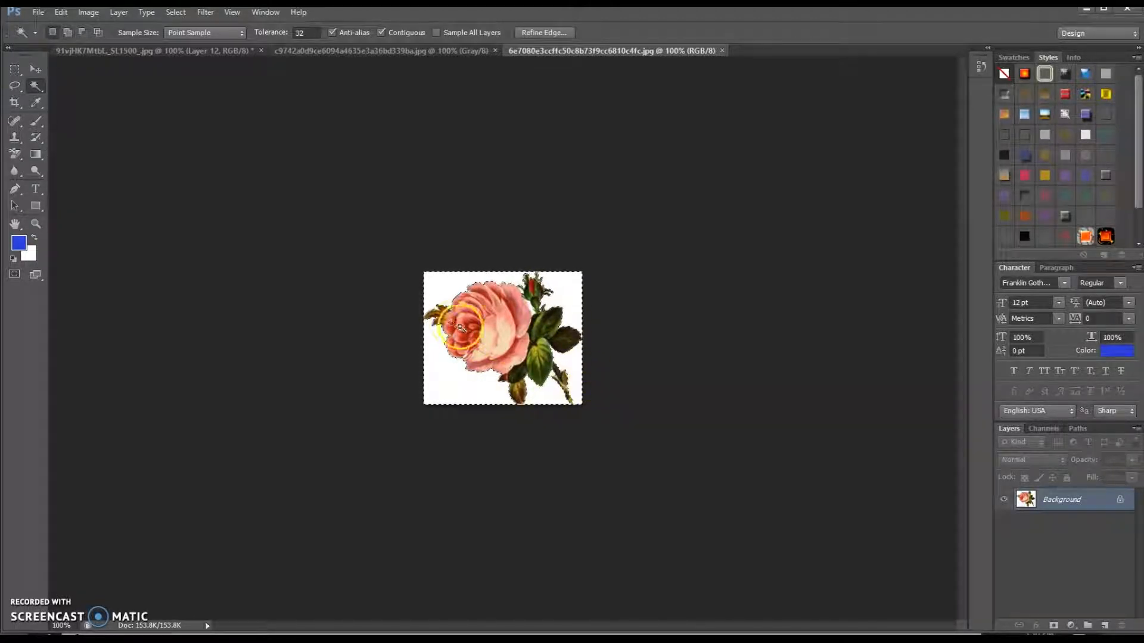
click(176, 12)
click(200, 74)
- Move the cut-out rose onto the corkboard, bridging the upper corners of the reading-girl and black-haired girl pictures
click(35, 69)
drag(486, 328, 668, 122)
click(34, 71)
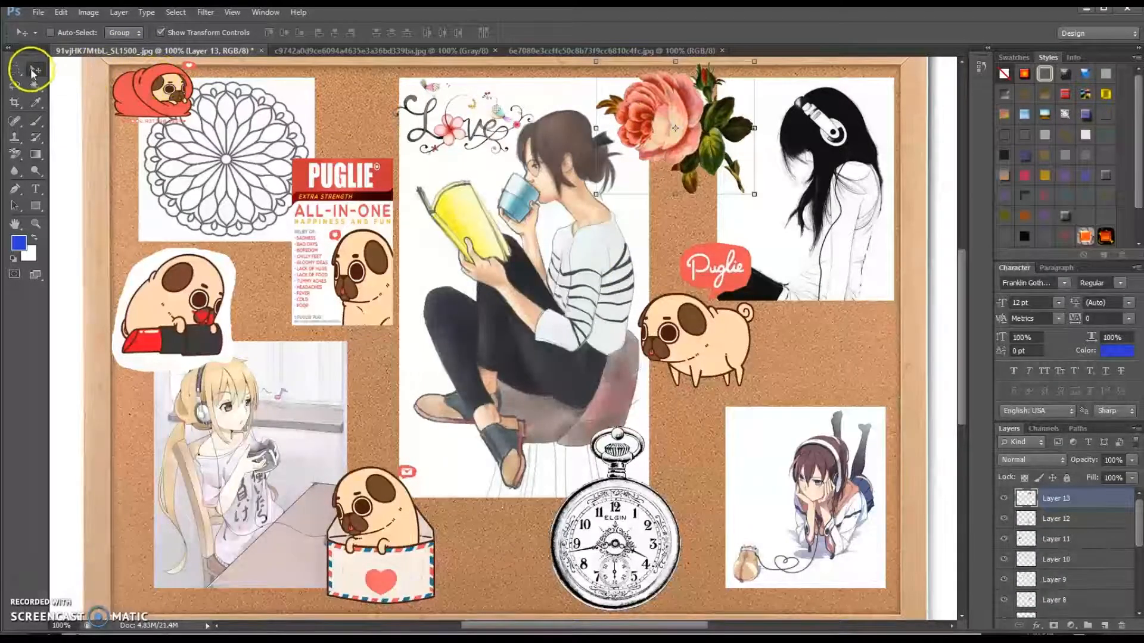
click(698, 137)
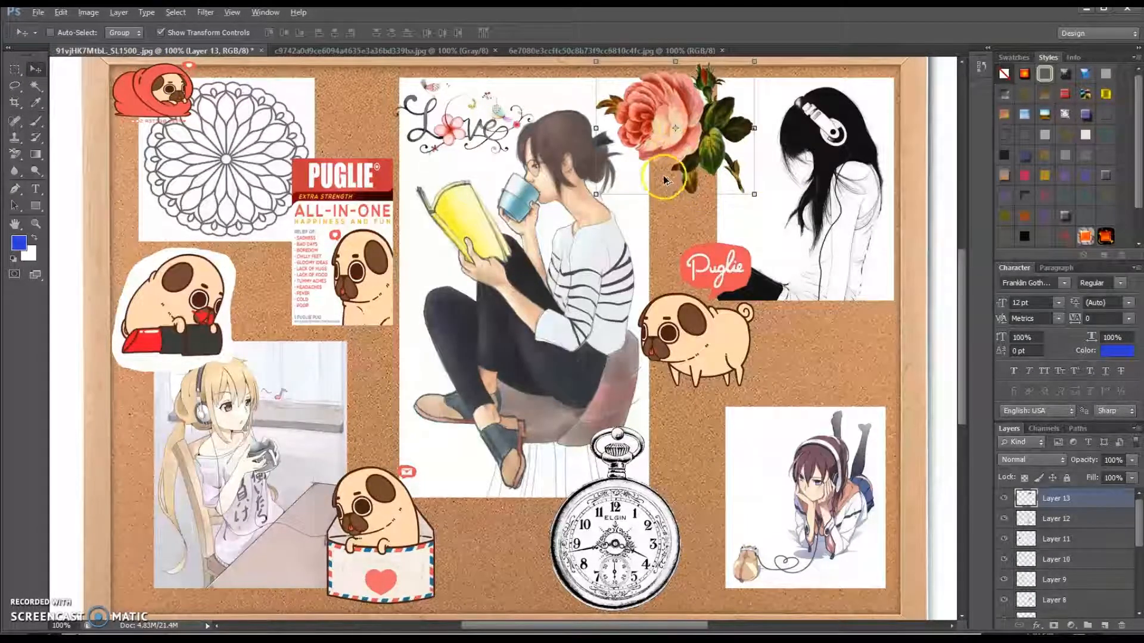
- Duplicate the rose and place the copy, flipped horizontally and scaled to -65.20% width and 52.38% height, on the blonde gamer picture's lower-left corner
drag(679, 158, 707, 467)
key(ctrl+t)
drag(587, 462, 186, 553)
drag(97, 496, 143, 558)
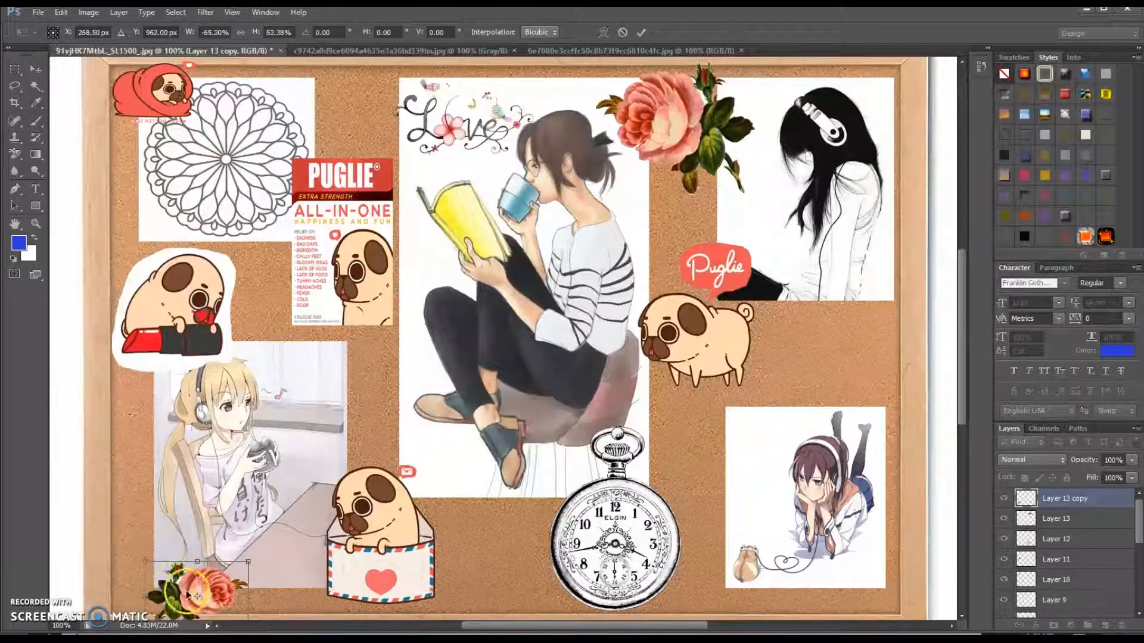
drag(211, 596, 188, 573)
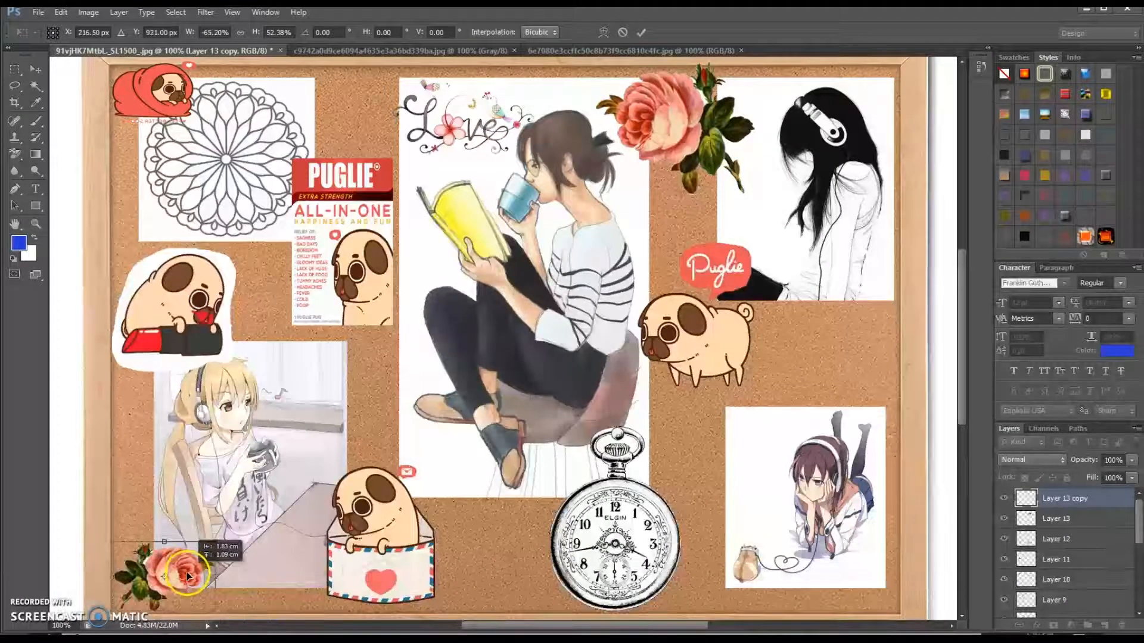
click(36, 69)
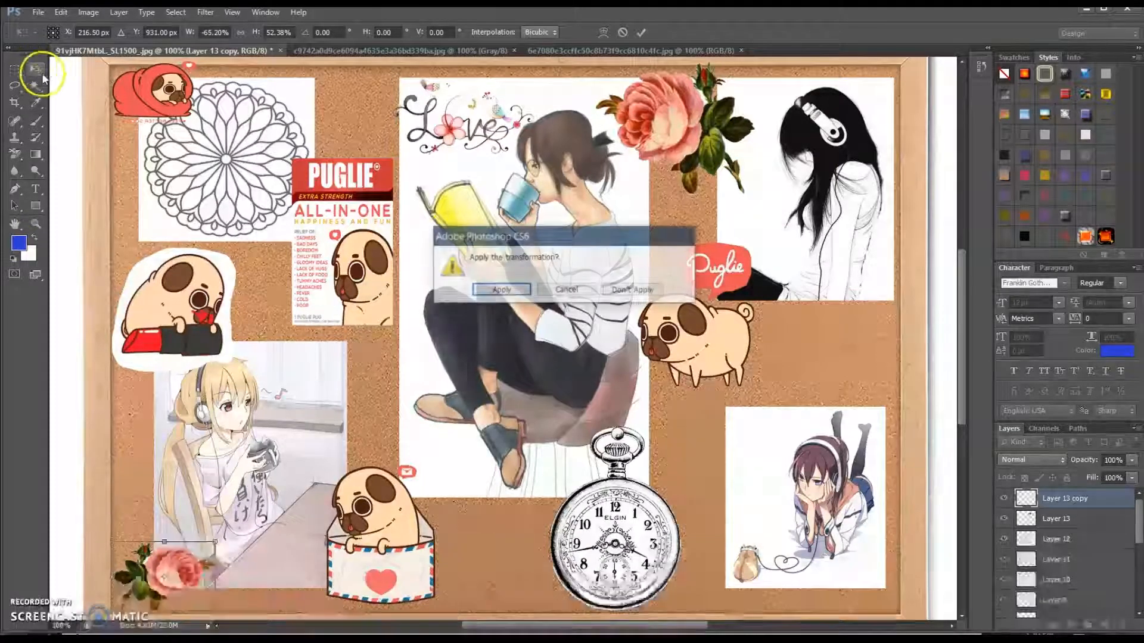
click(500, 290)
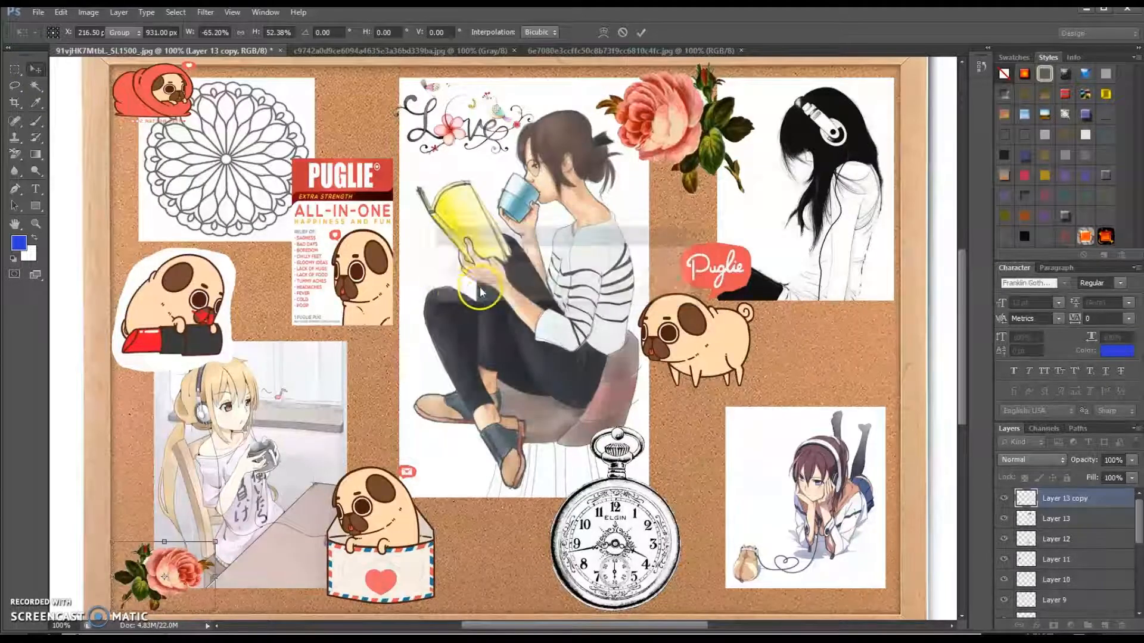
- Open the picture of the blue boot filled with orange roses from the vintage flowers folder
click(33, 14)
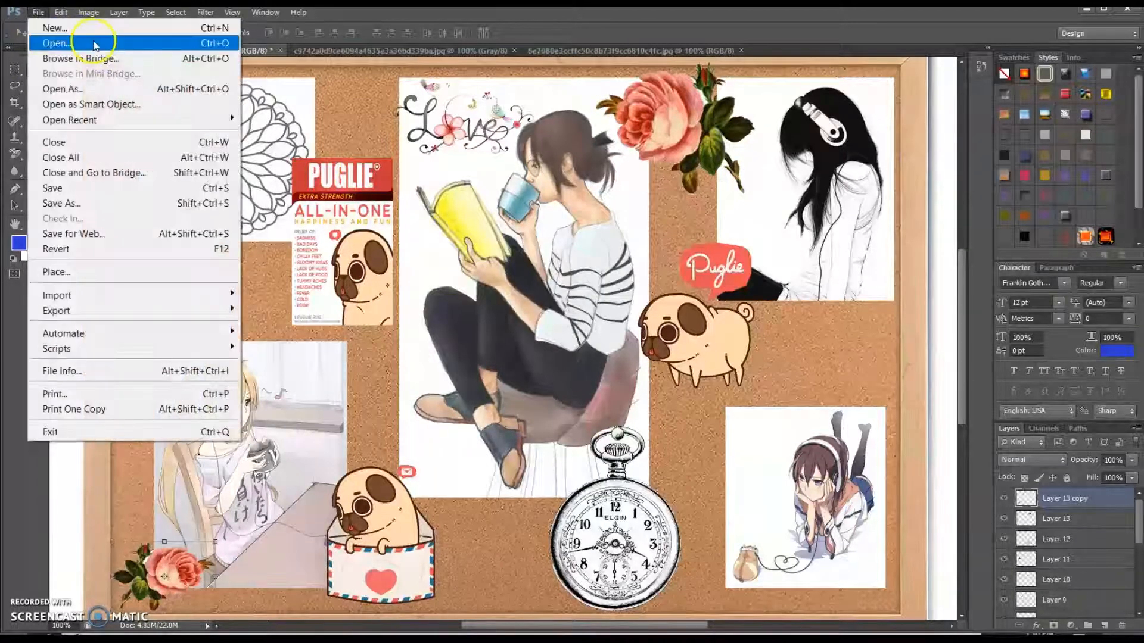
click(103, 41)
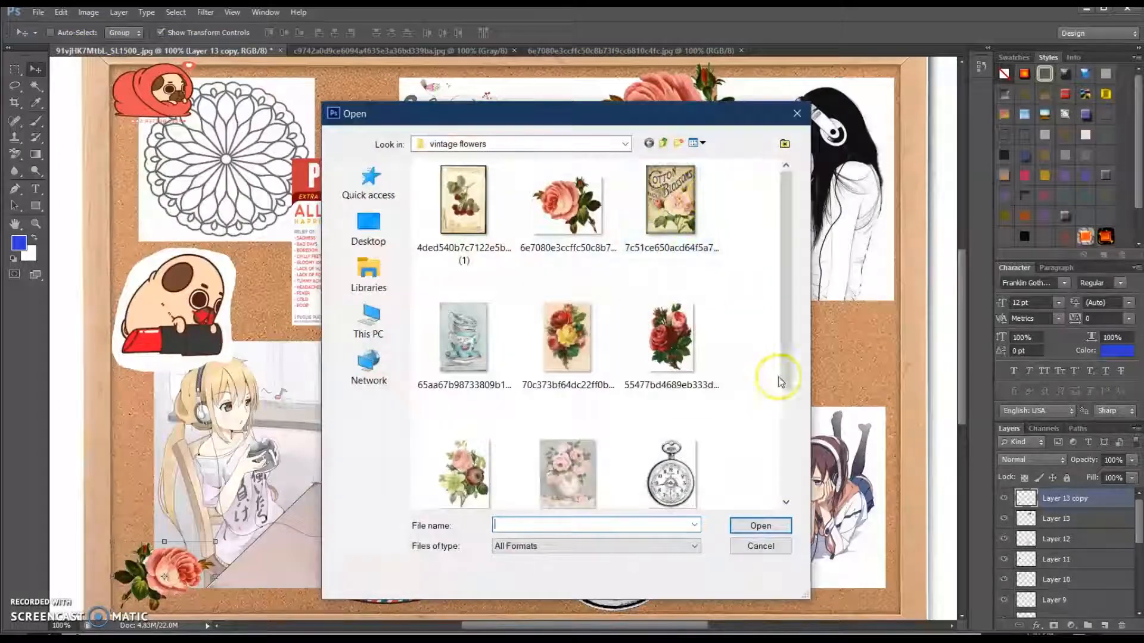
scroll(775, 365, down, 2)
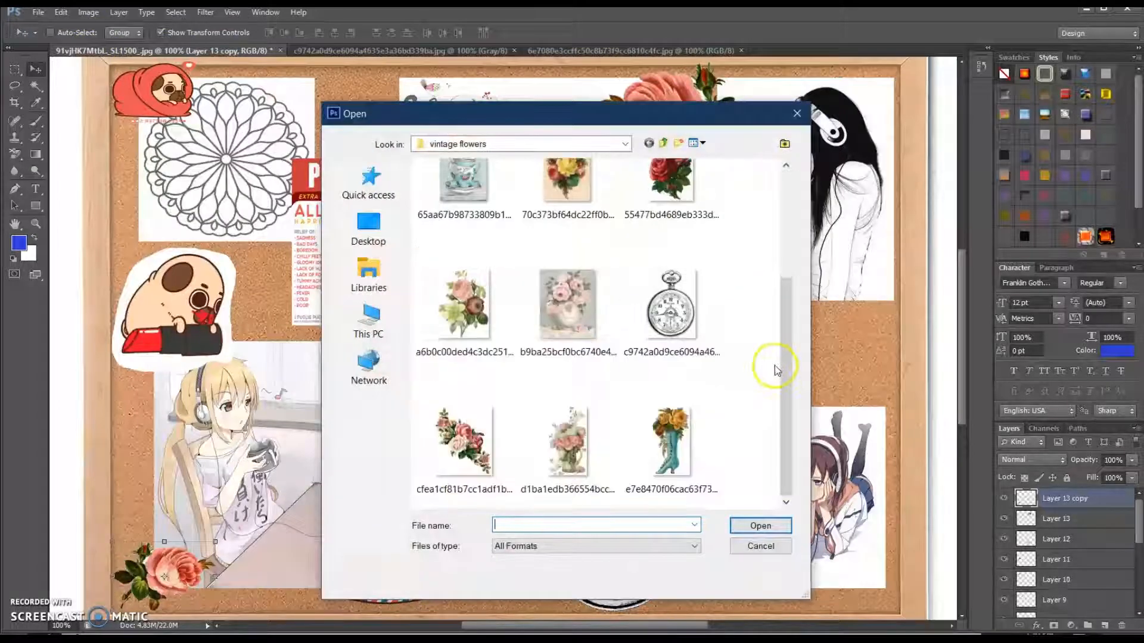
click(718, 456)
click(768, 527)
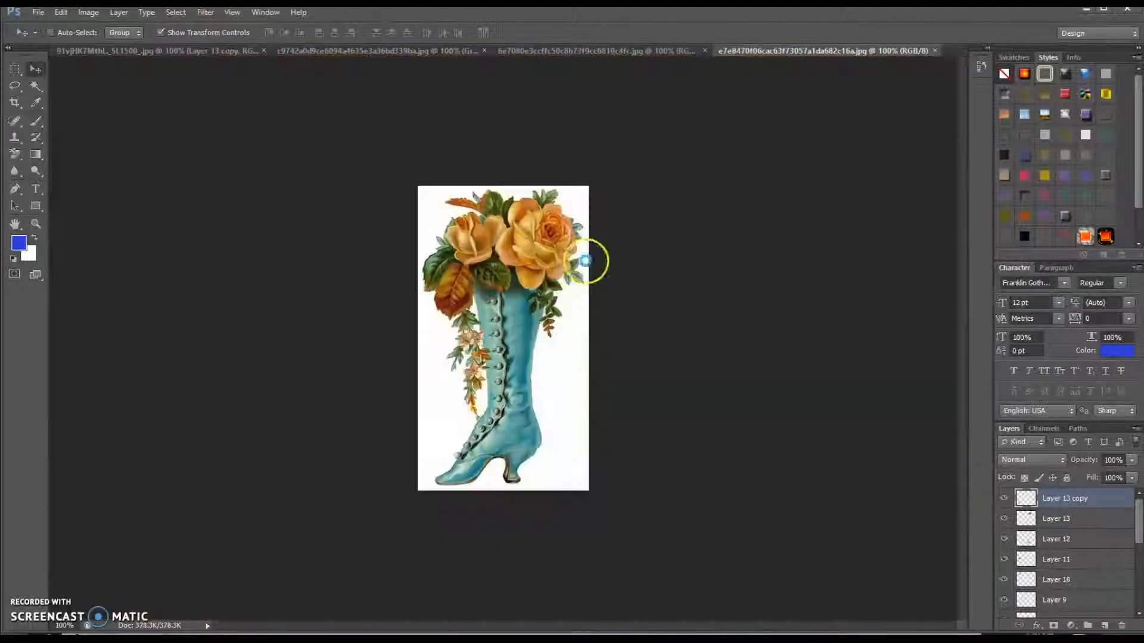
- Select the white background around the flower-filled boot with the Magic Wand and invert the selection
click(36, 85)
click(434, 451)
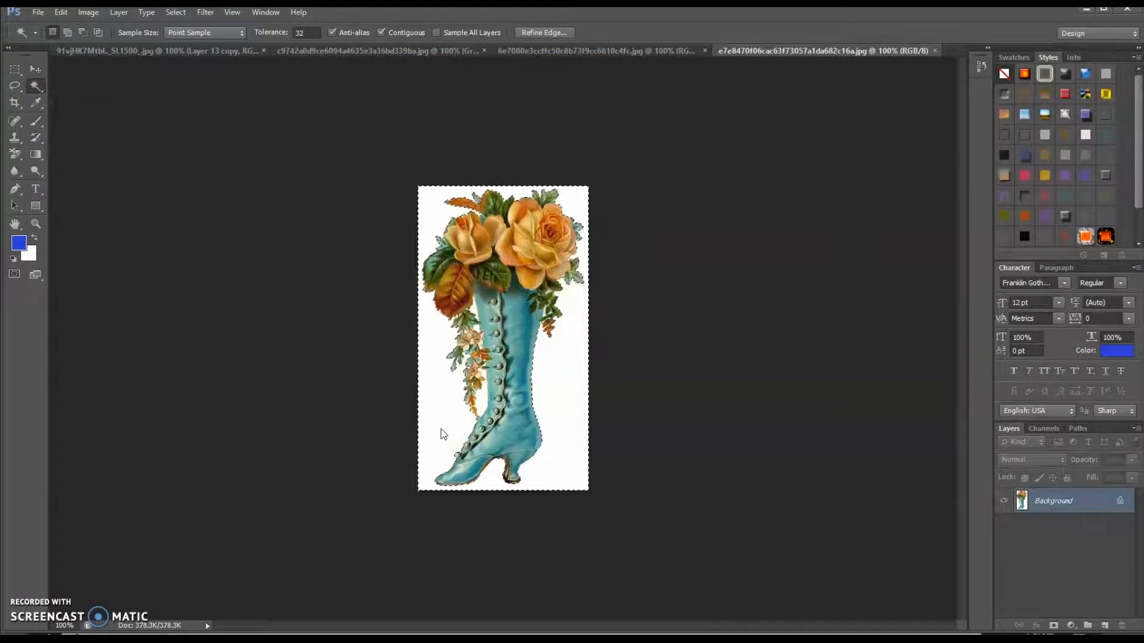
click(177, 13)
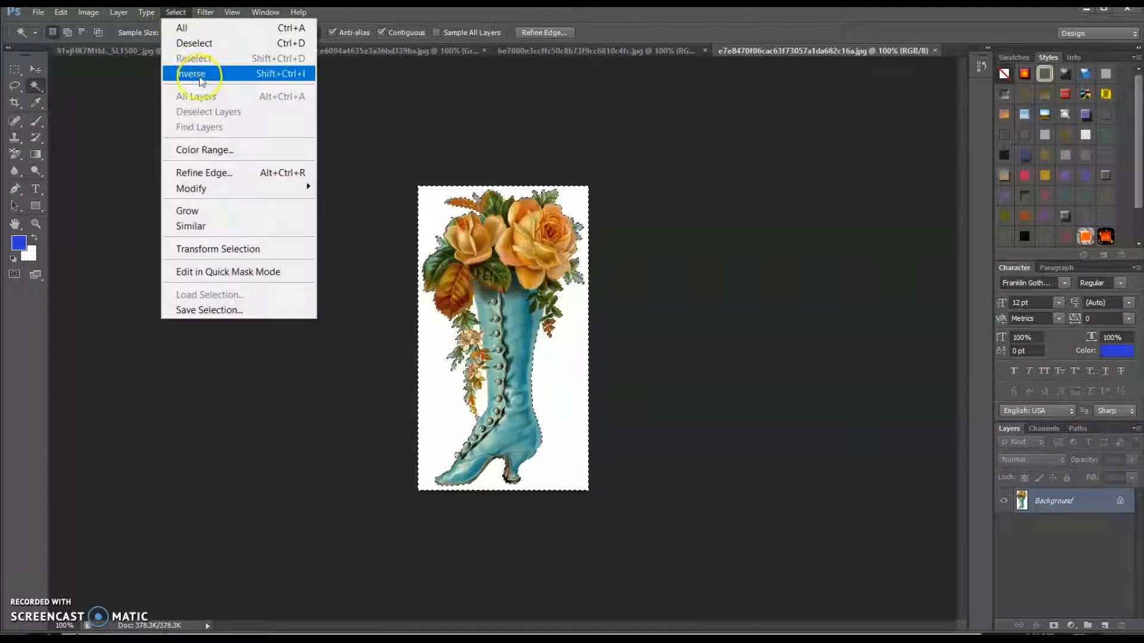
click(191, 73)
- Move the cut-out boot onto the corkboard beside the pocket watch, scaled to 80.08% width and 67.31% height
click(34, 69)
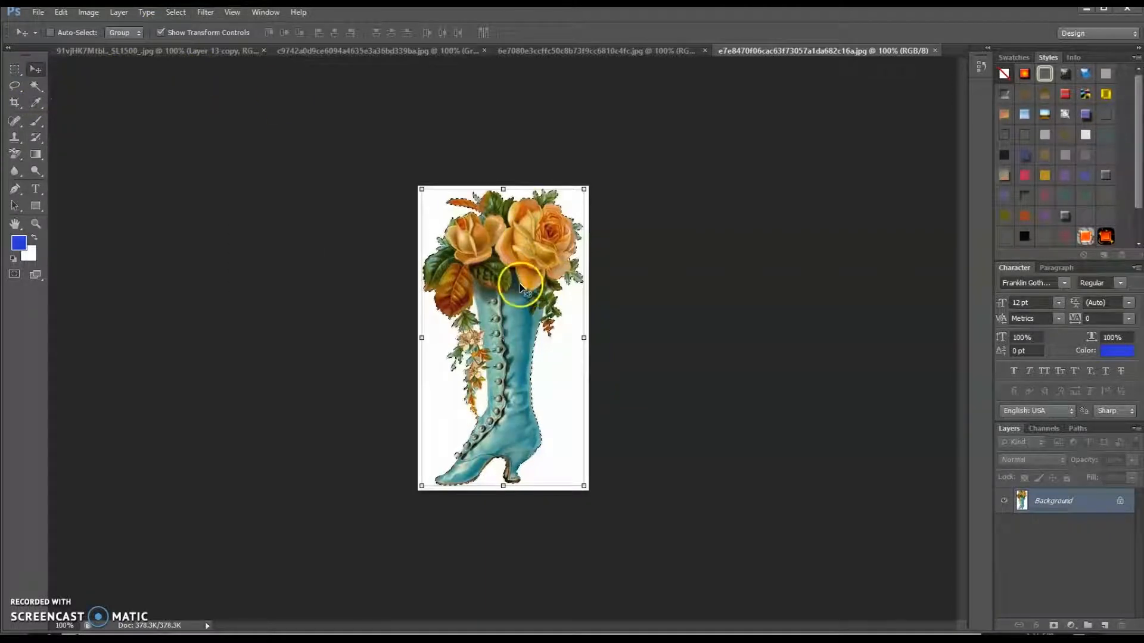
drag(511, 299, 840, 338)
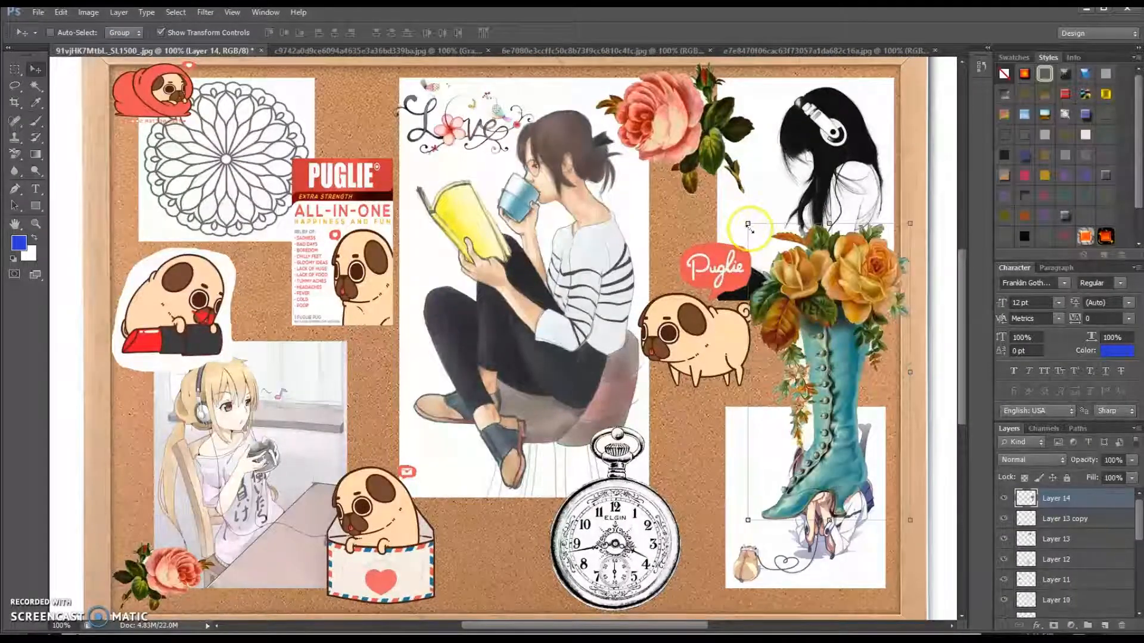
drag(748, 226, 770, 287)
drag(842, 348, 692, 445)
drag(621, 379, 632, 417)
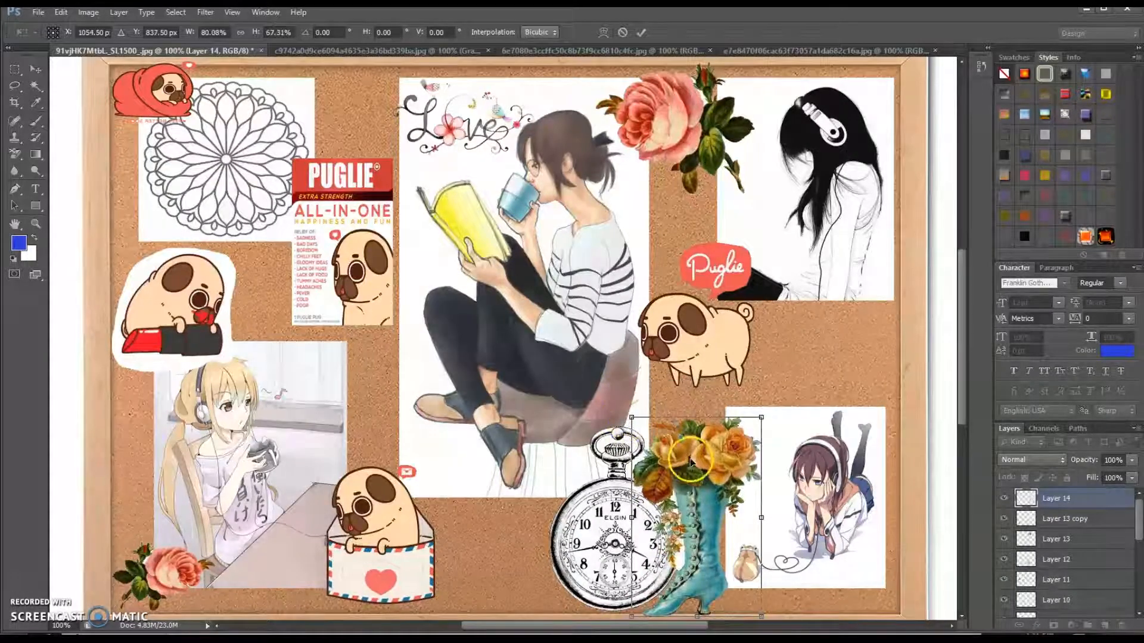
drag(694, 461, 699, 463)
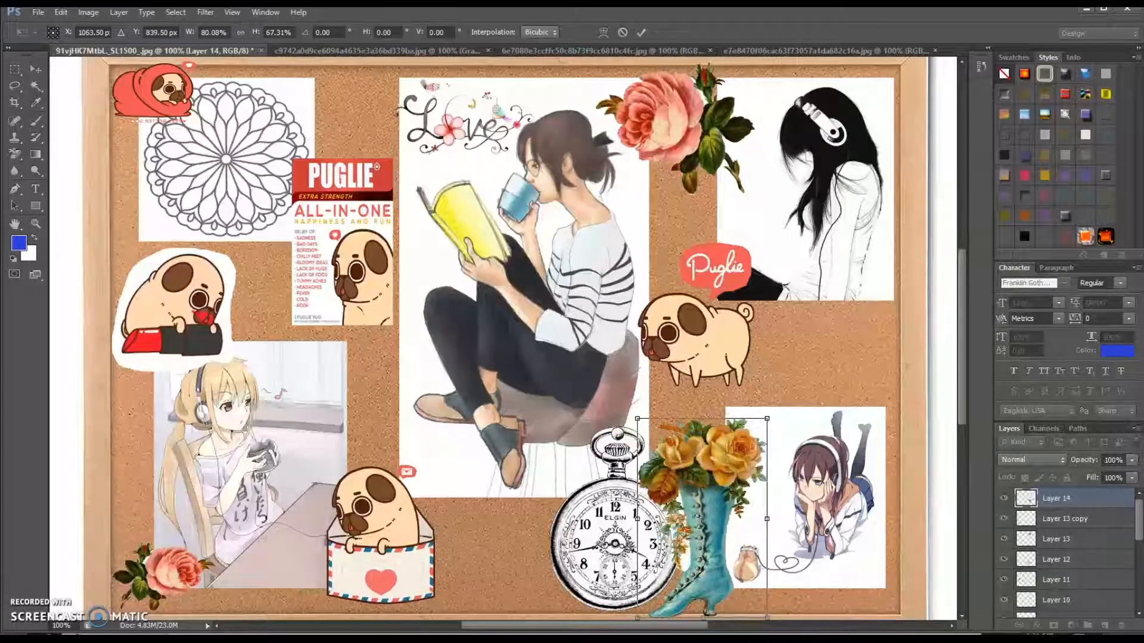
click(45, 72)
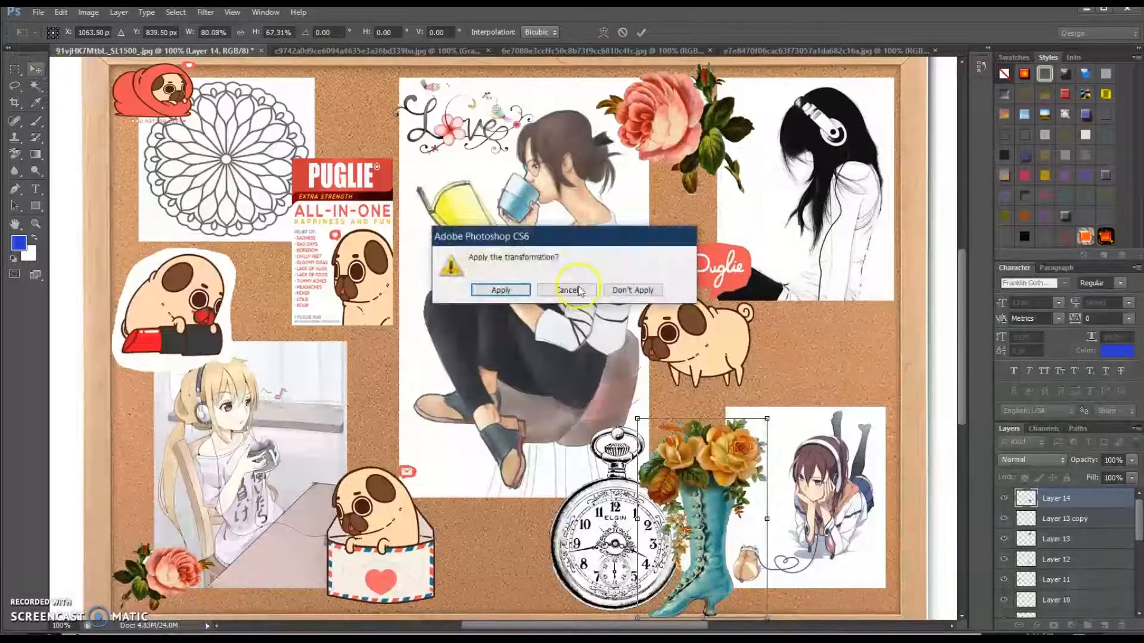
click(508, 290)
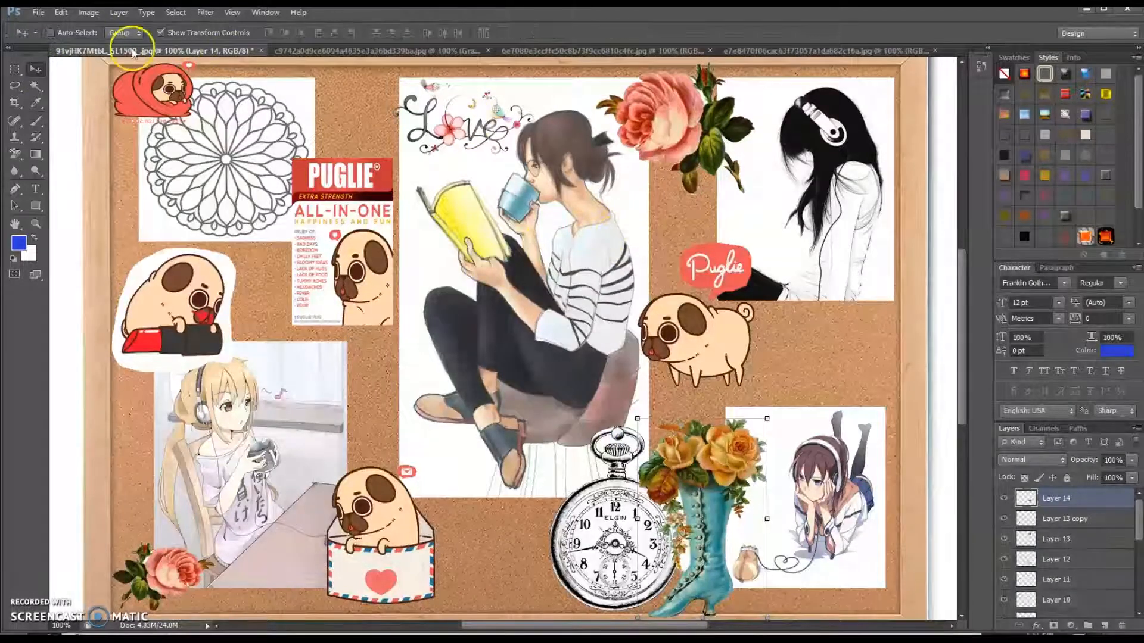
- Open the stacked teacups painting from the vintage flowers folder
click(38, 14)
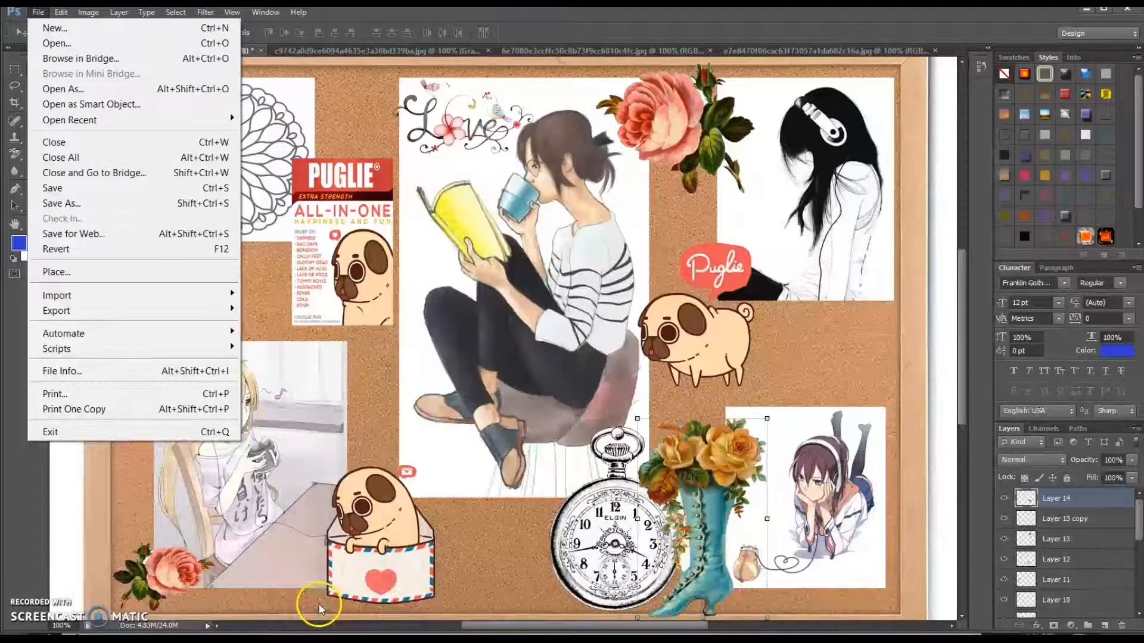
click(105, 44)
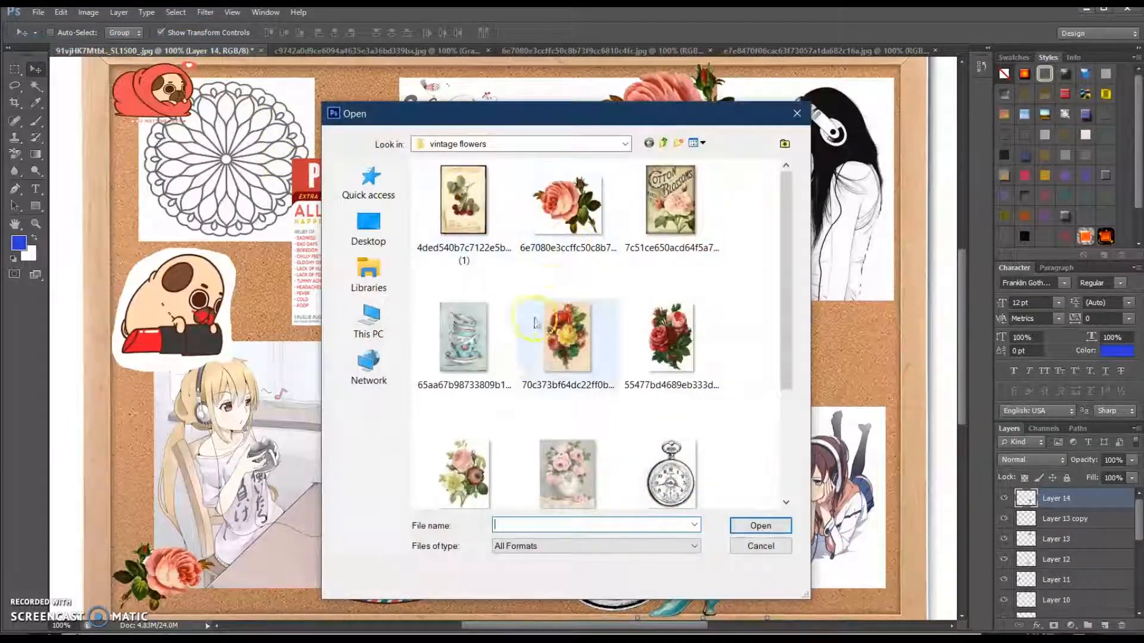
click(487, 374)
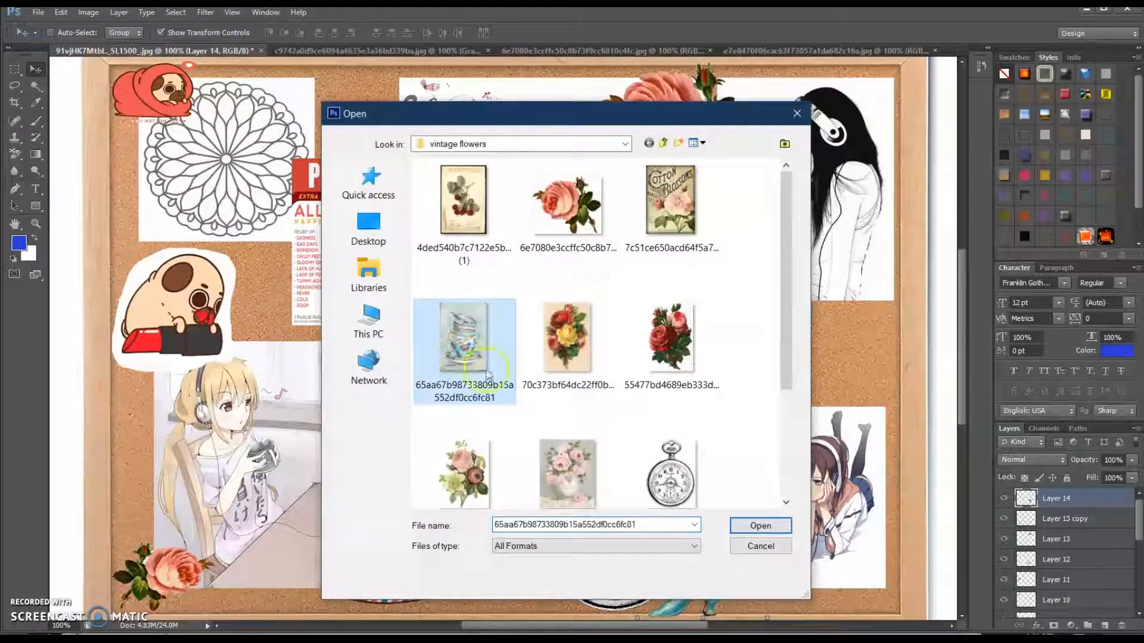
click(762, 528)
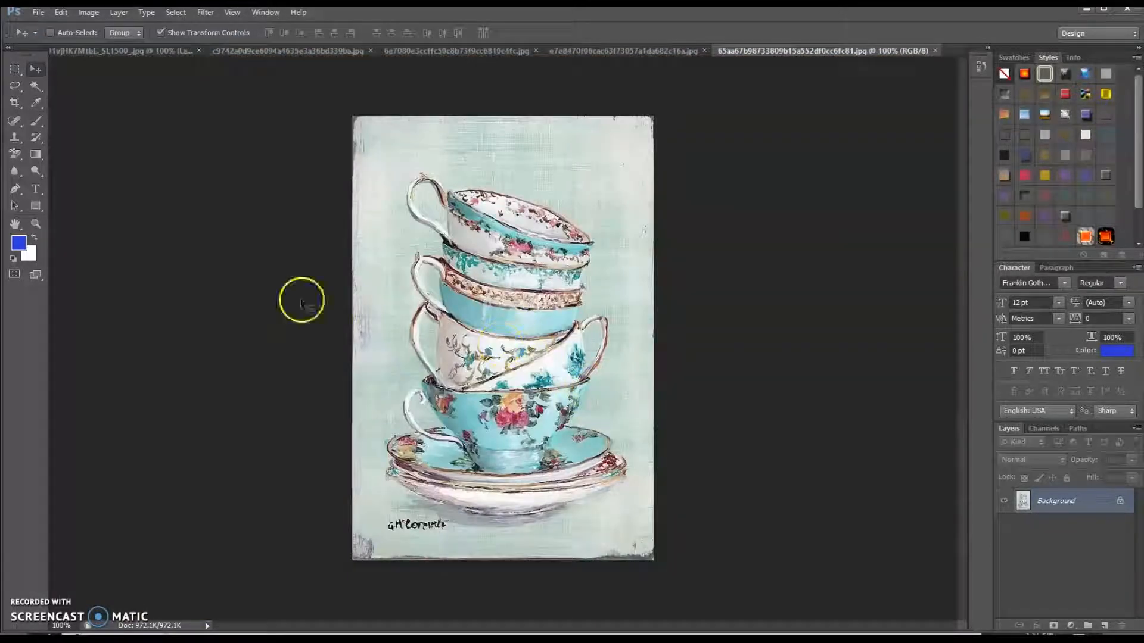
- Move the teacups painting onto the corkboard between the envelope pug and the pocket watch, scaled to 31.43% width and 26.86% height
click(37, 86)
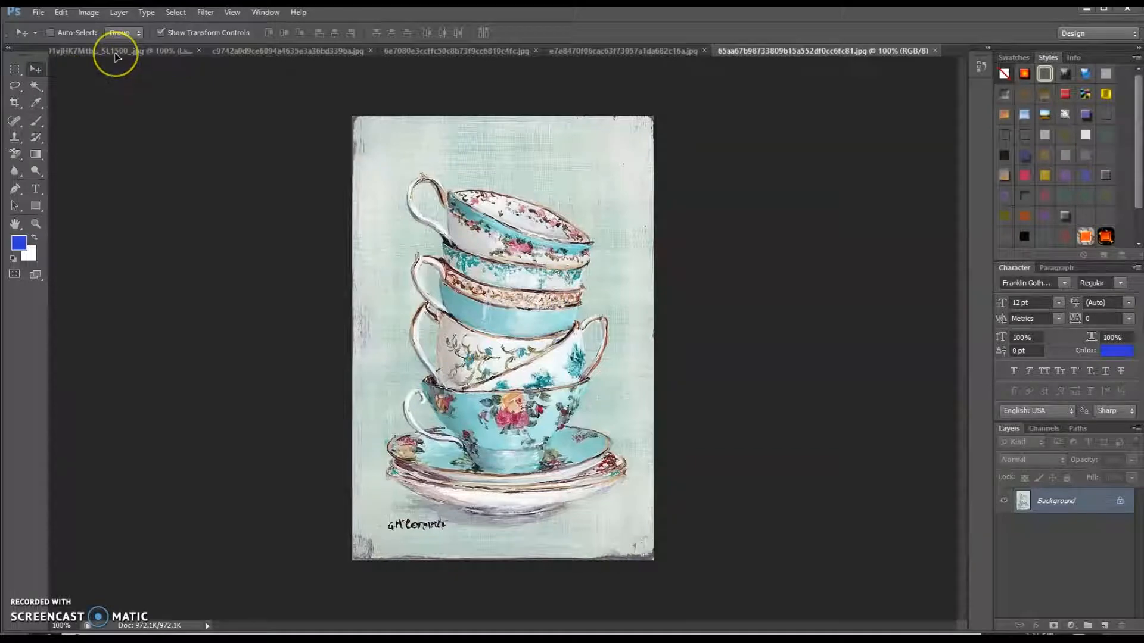
drag(115, 55, 377, 343)
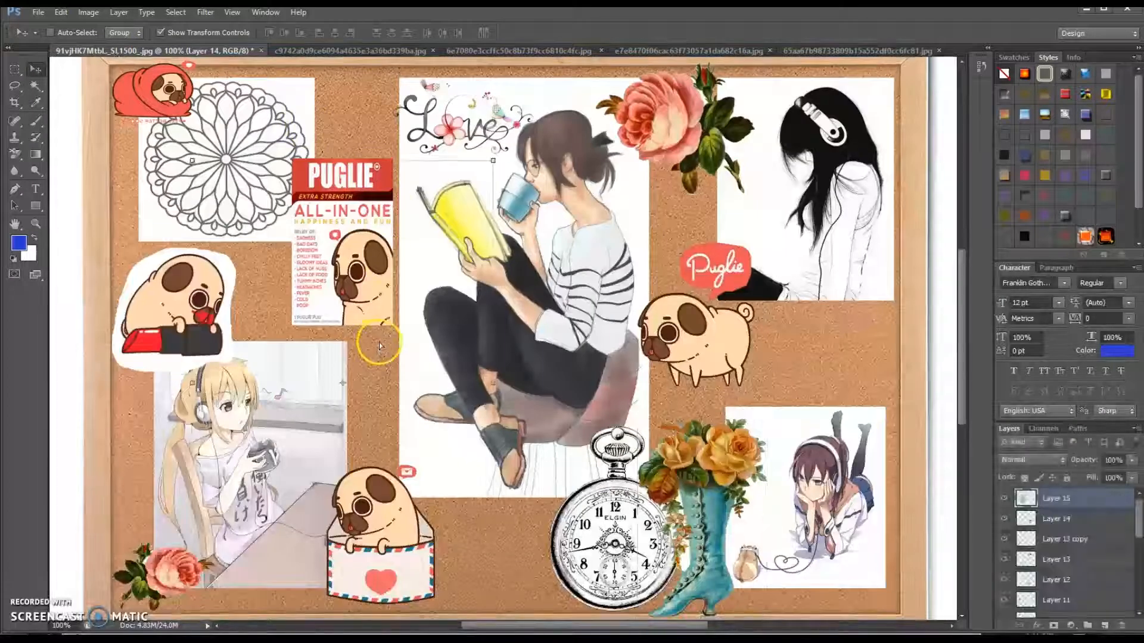
drag(193, 161, 413, 510)
drag(463, 548, 503, 544)
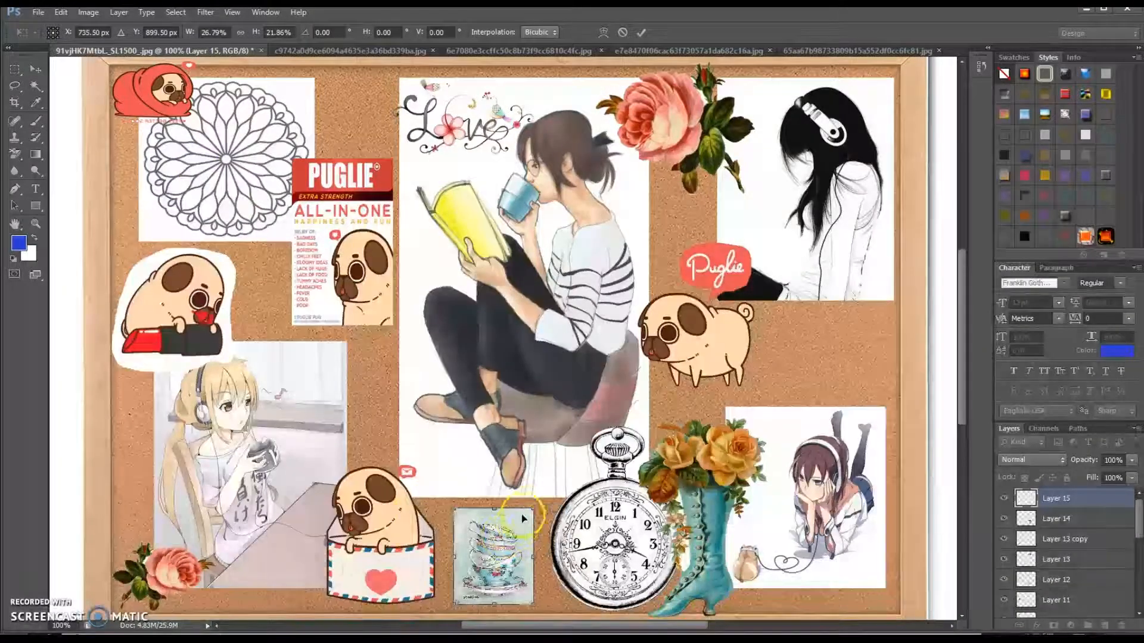
drag(532, 507, 548, 486)
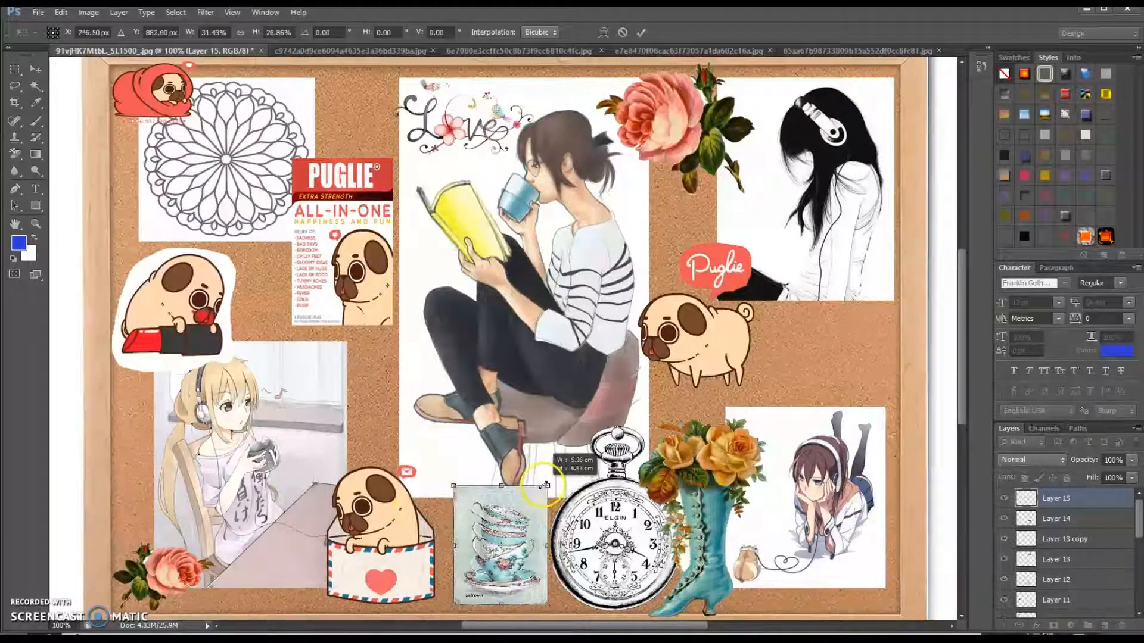
click(35, 68)
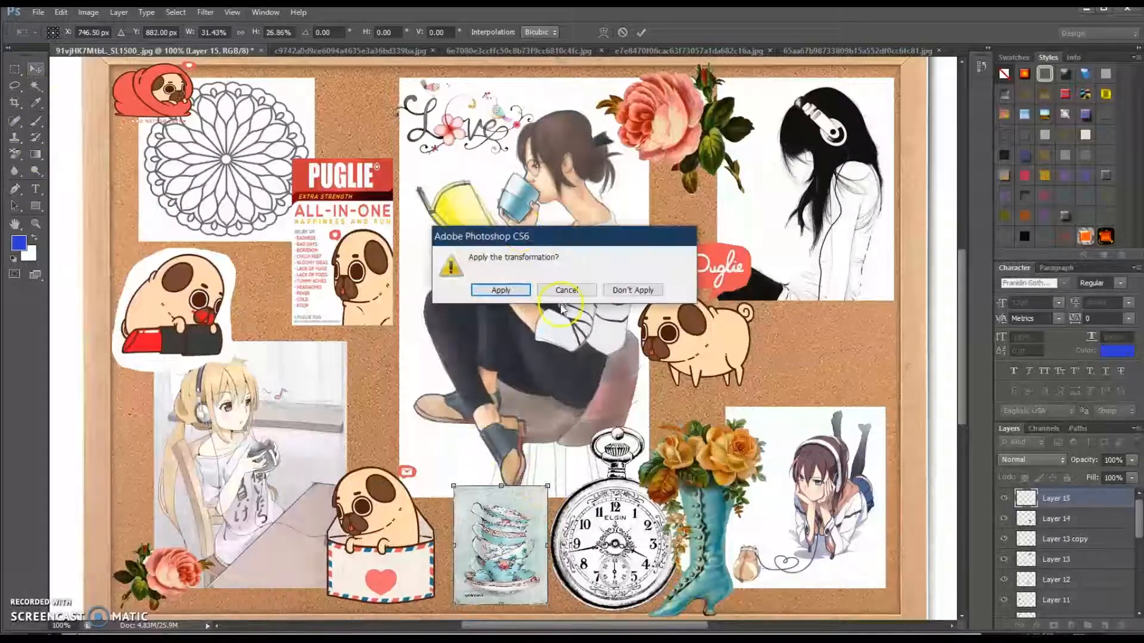
click(501, 290)
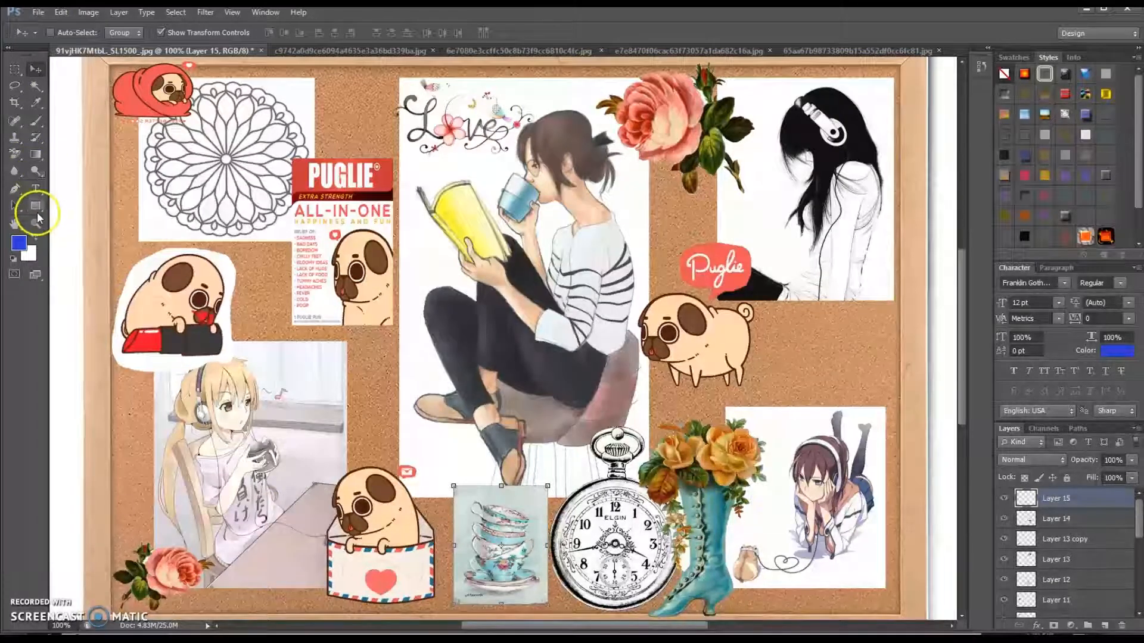
- Draw a blue rectangle about 67 px high with the Rectangle tool, directly below the Puglie All-in-One poster
click(35, 209)
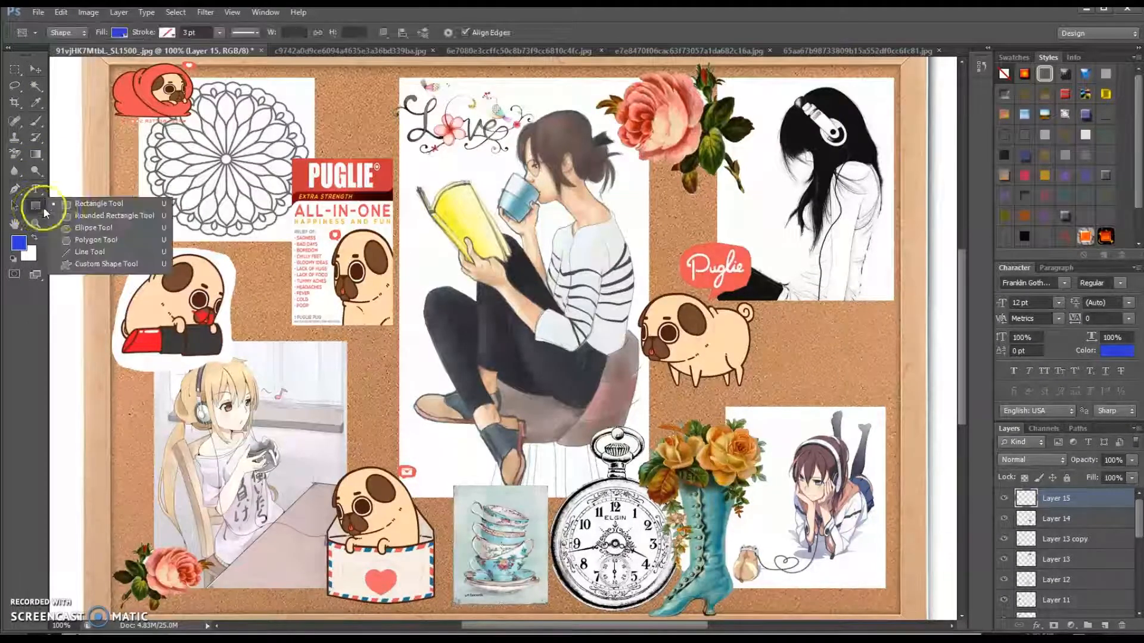
click(92, 206)
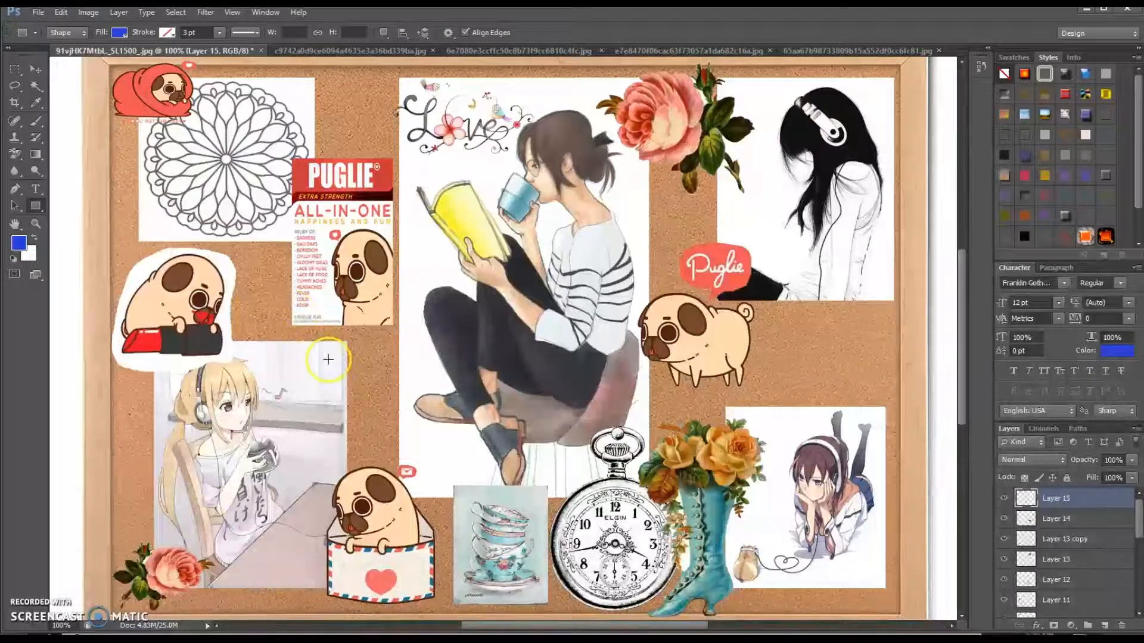
drag(285, 322, 462, 365)
- Set the foreground colour to the greyish beige bdae96
click(24, 245)
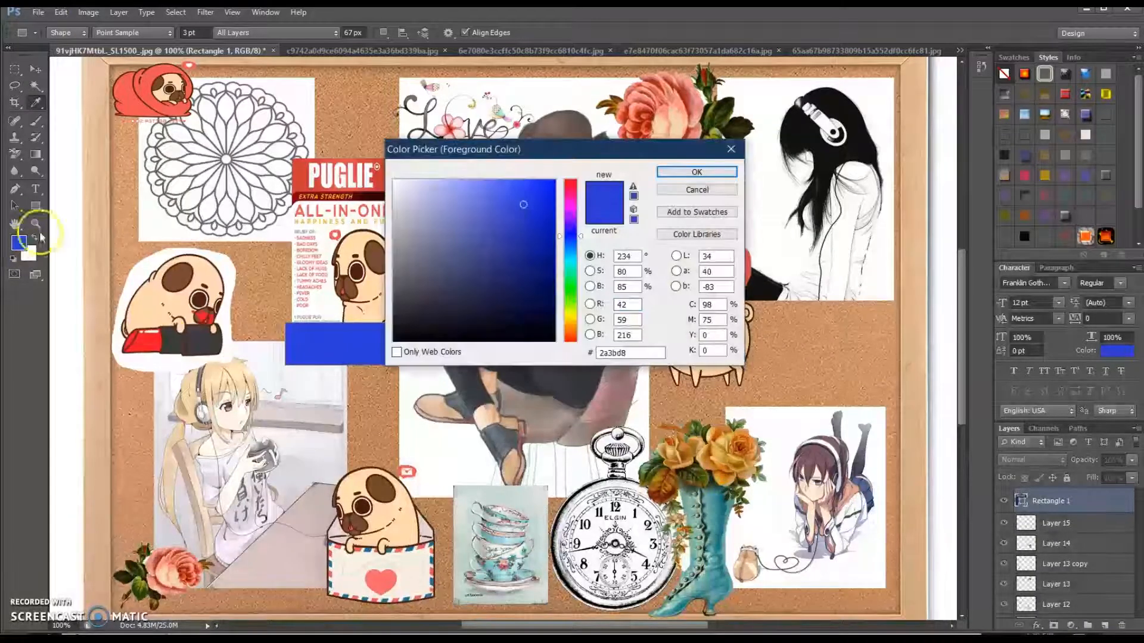
click(567, 318)
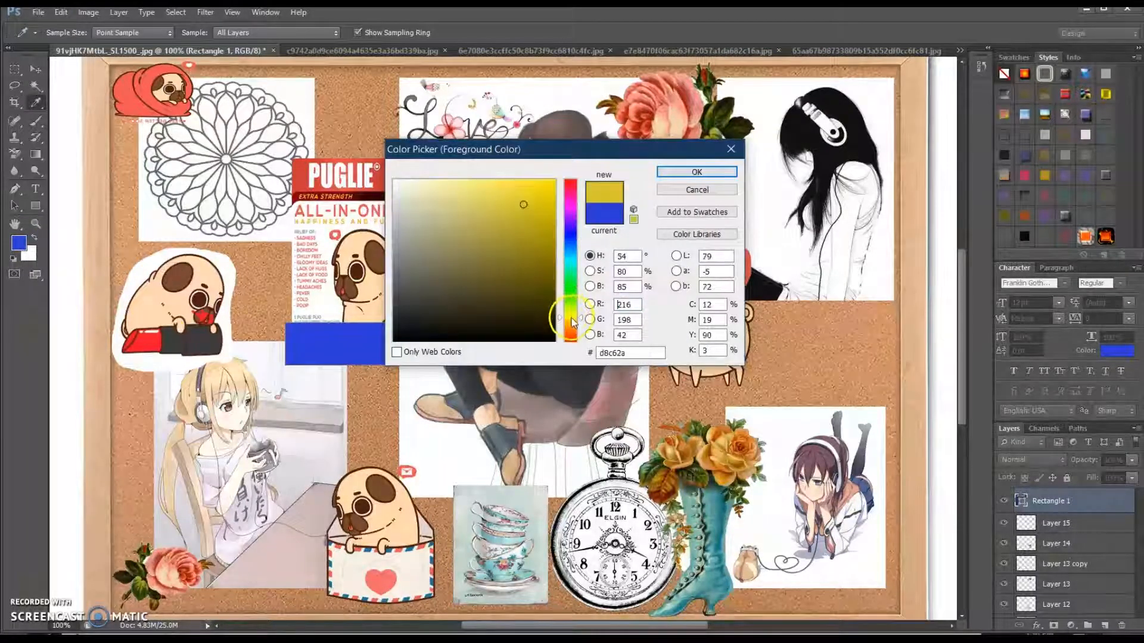
click(568, 325)
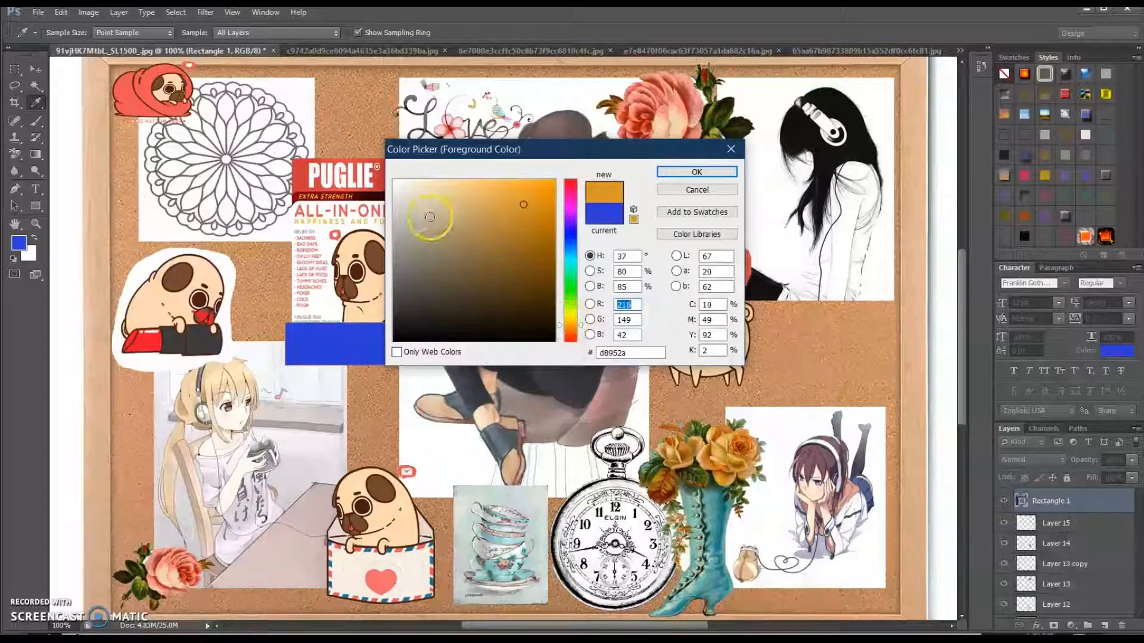
click(426, 222)
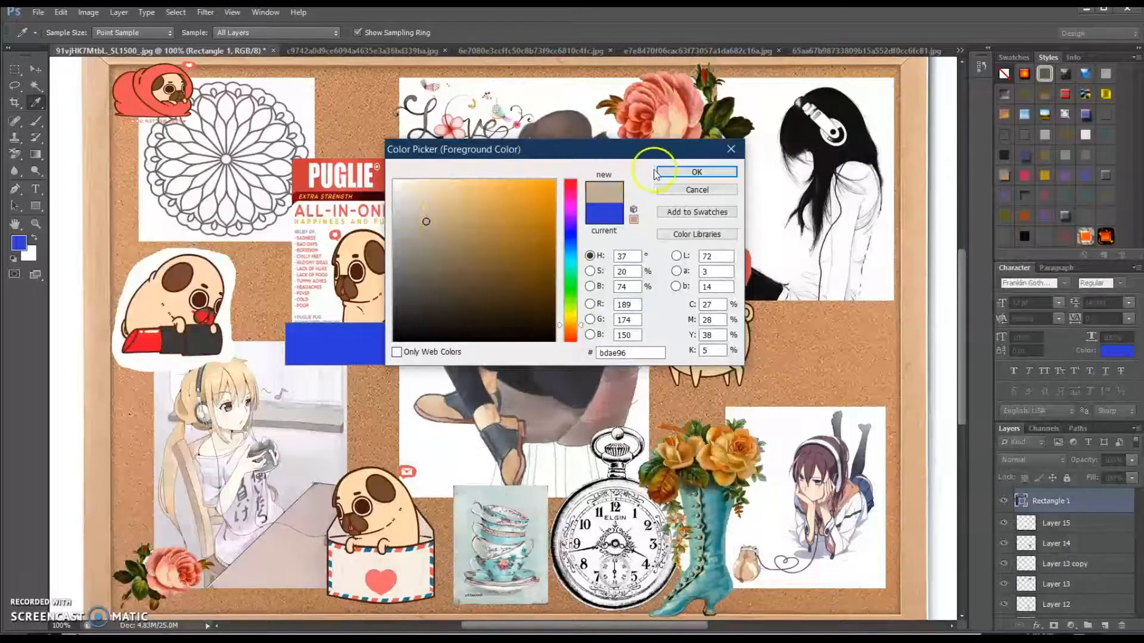
click(694, 172)
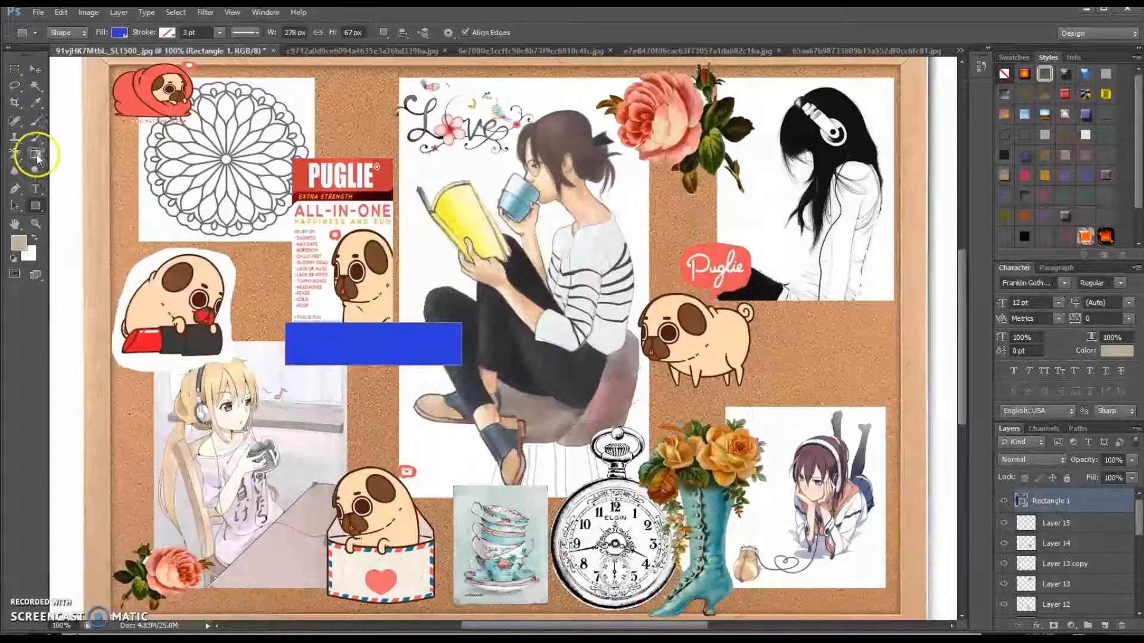
- Rasterize the blue rectangle's layer and fill the rectangle with the beige foreground colour using the Paint Bucket tool
drag(34, 155, 100, 167)
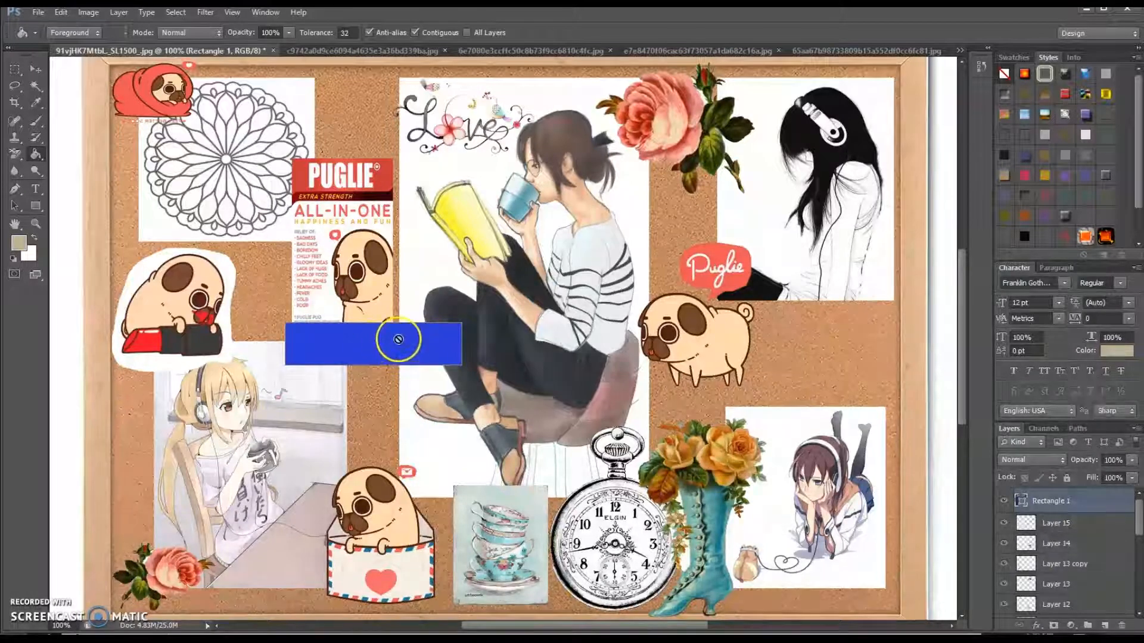
right_click(1083, 504)
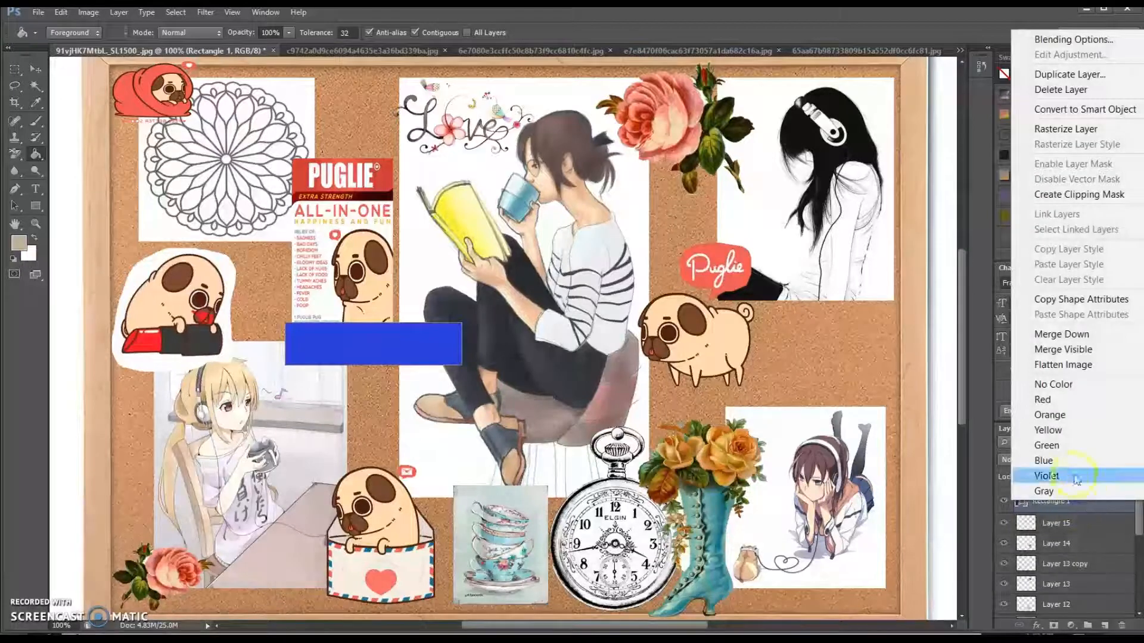
click(1065, 130)
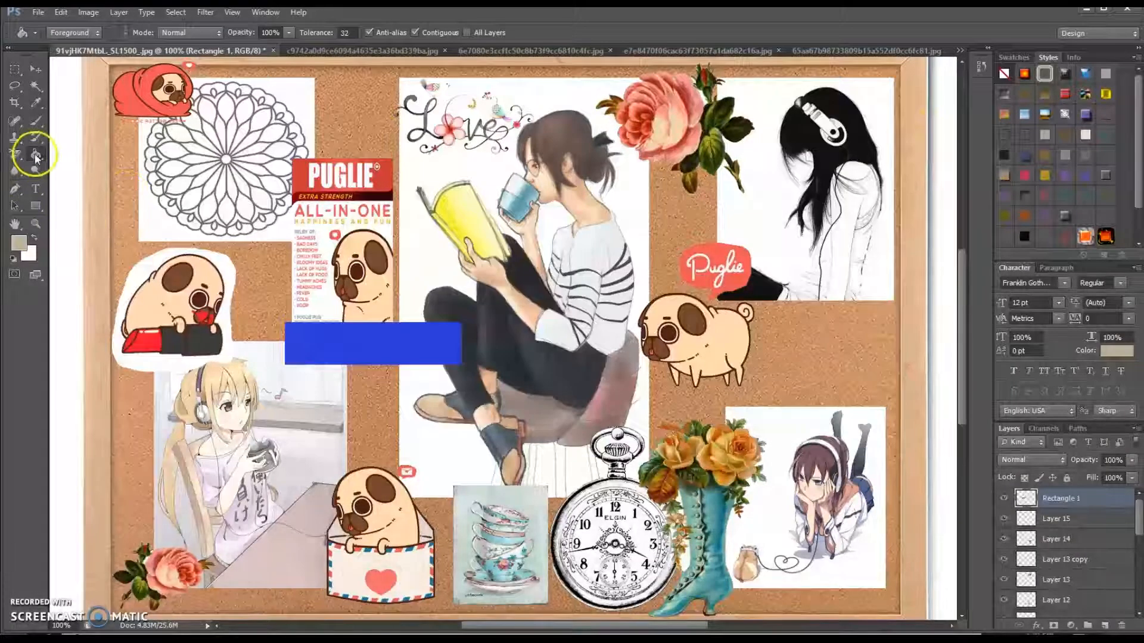
click(315, 339)
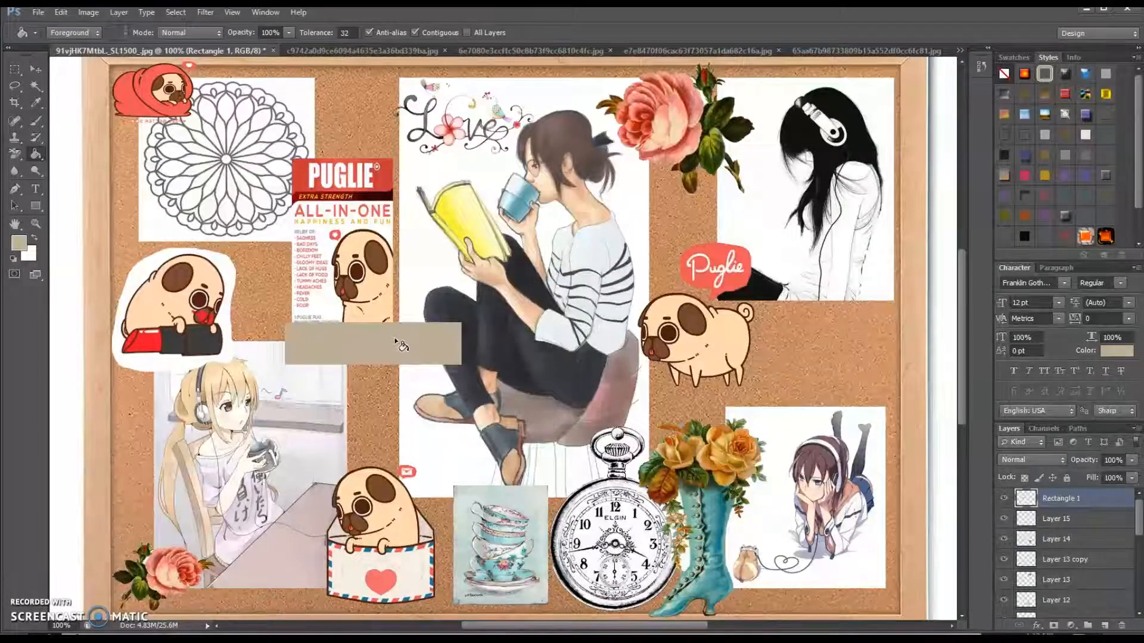
click(390, 349)
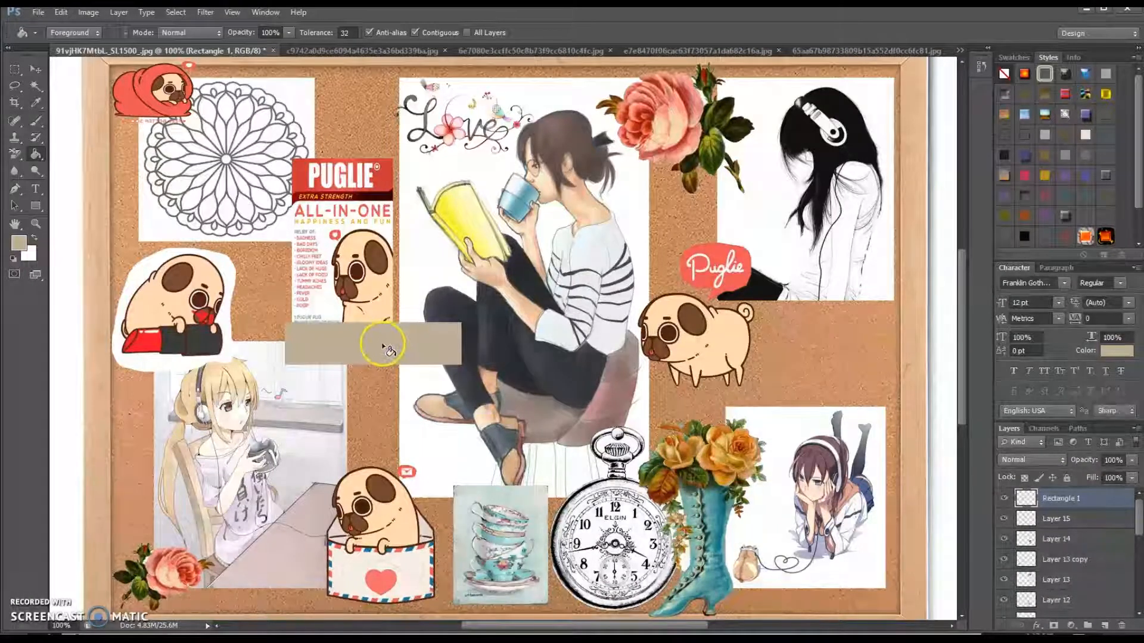
click(37, 122)
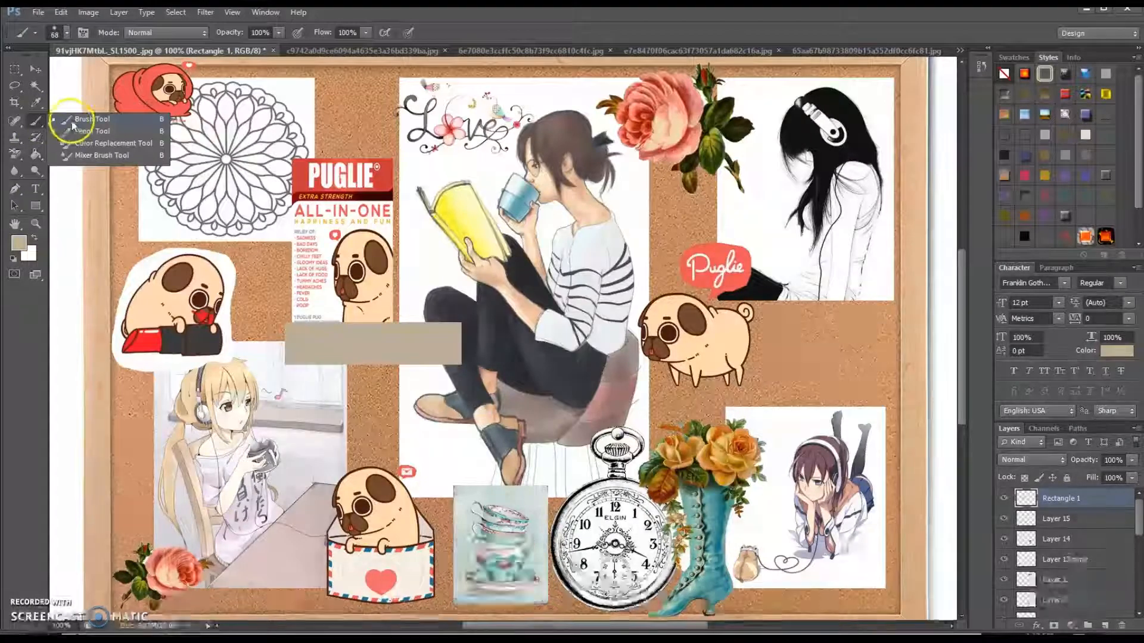
right_click(349, 245)
drag(484, 342, 488, 384)
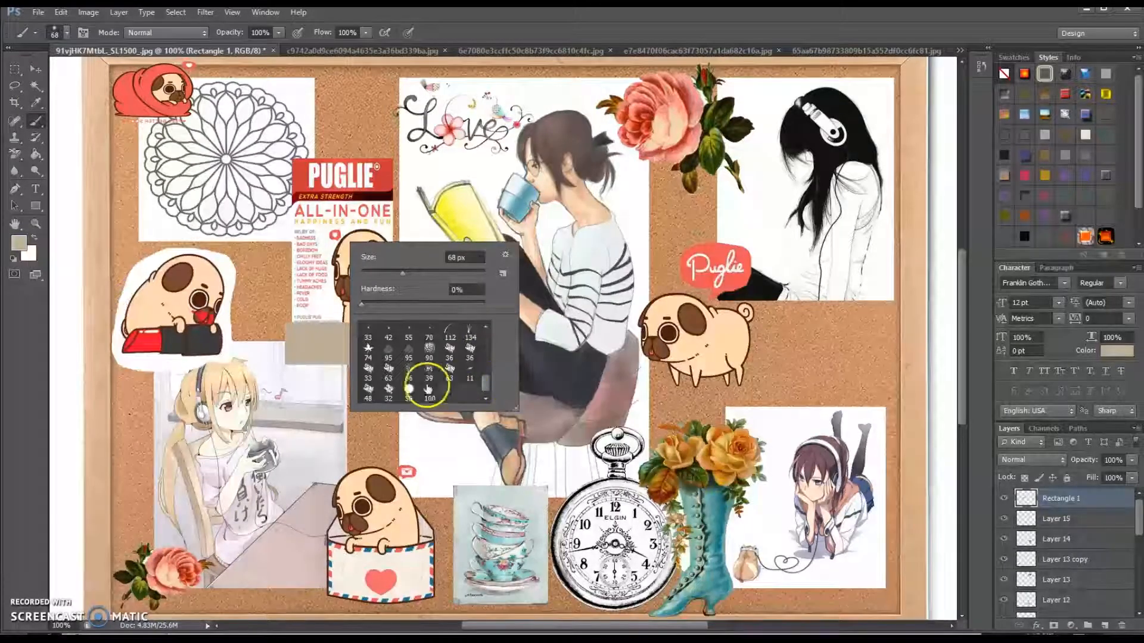
click(382, 390)
drag(380, 272, 398, 273)
click(267, 325)
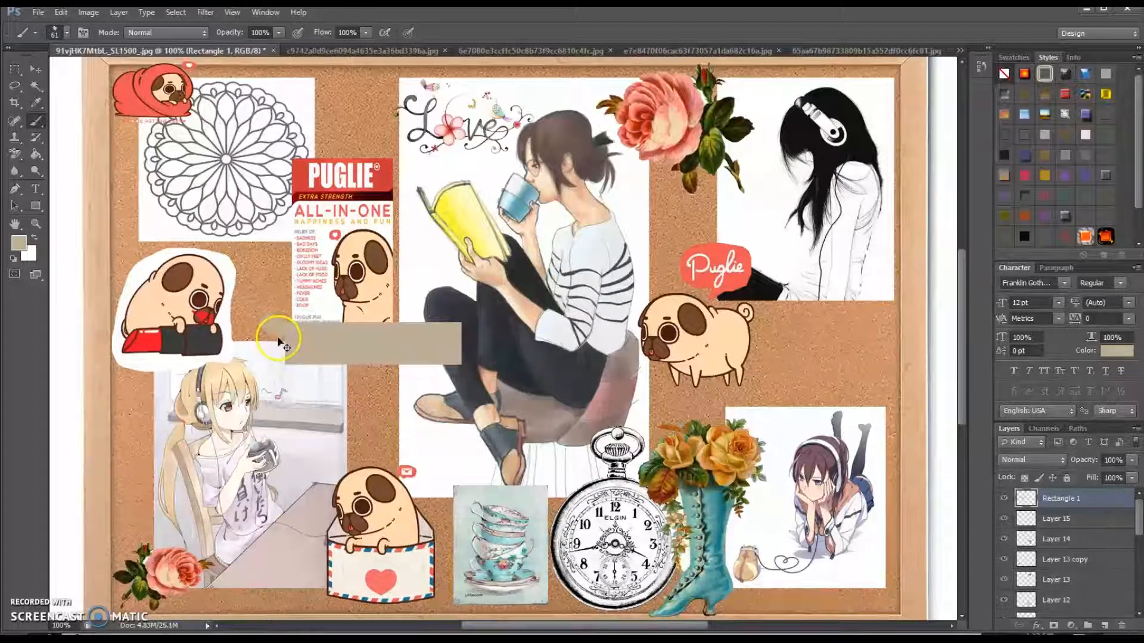
- Erase the short ends of the beige rectangle into torn tape edges using the Eraser with a rough 32 px brush tip
click(12, 172)
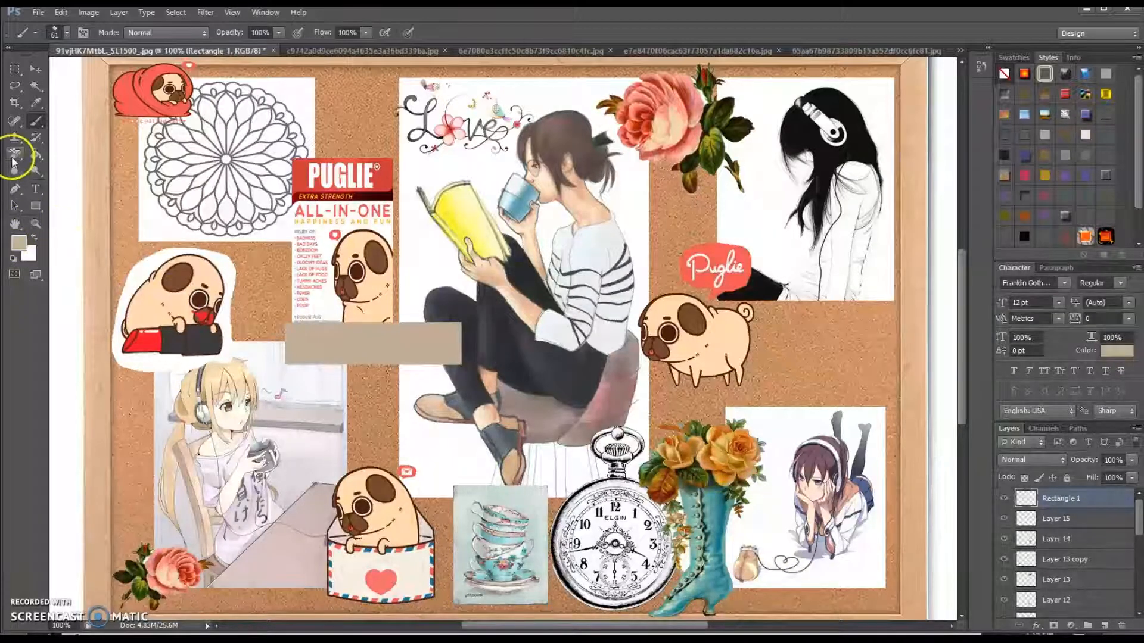
click(13, 156)
click(64, 149)
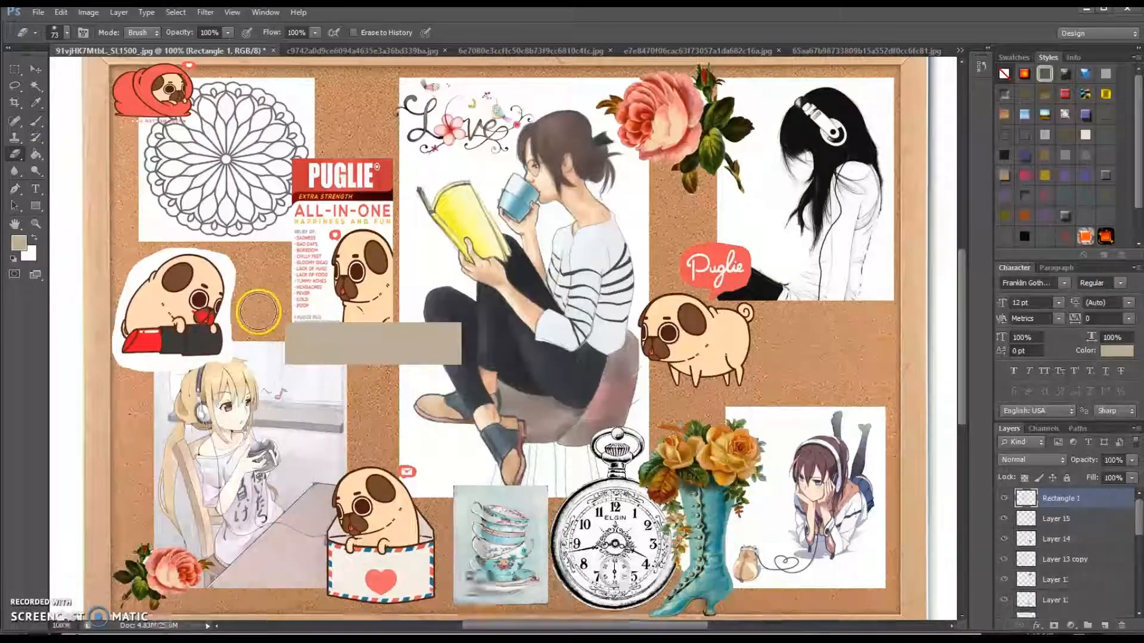
right_click(262, 314)
scroll(356, 430, down, 2)
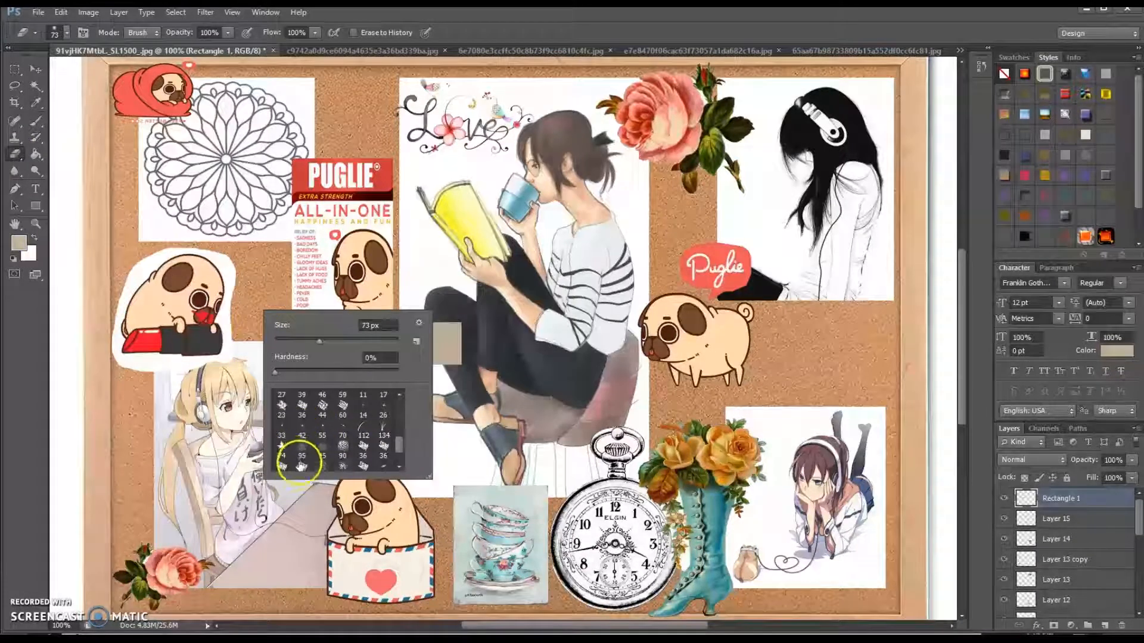
scroll(298, 456, down, 1)
click(302, 458)
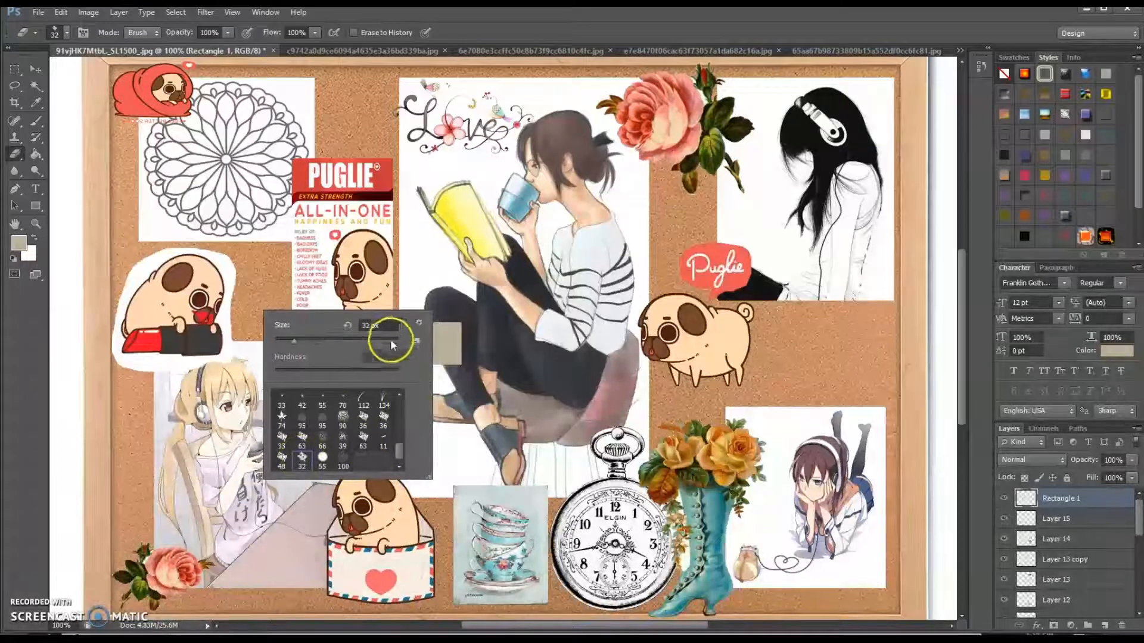
click(262, 277)
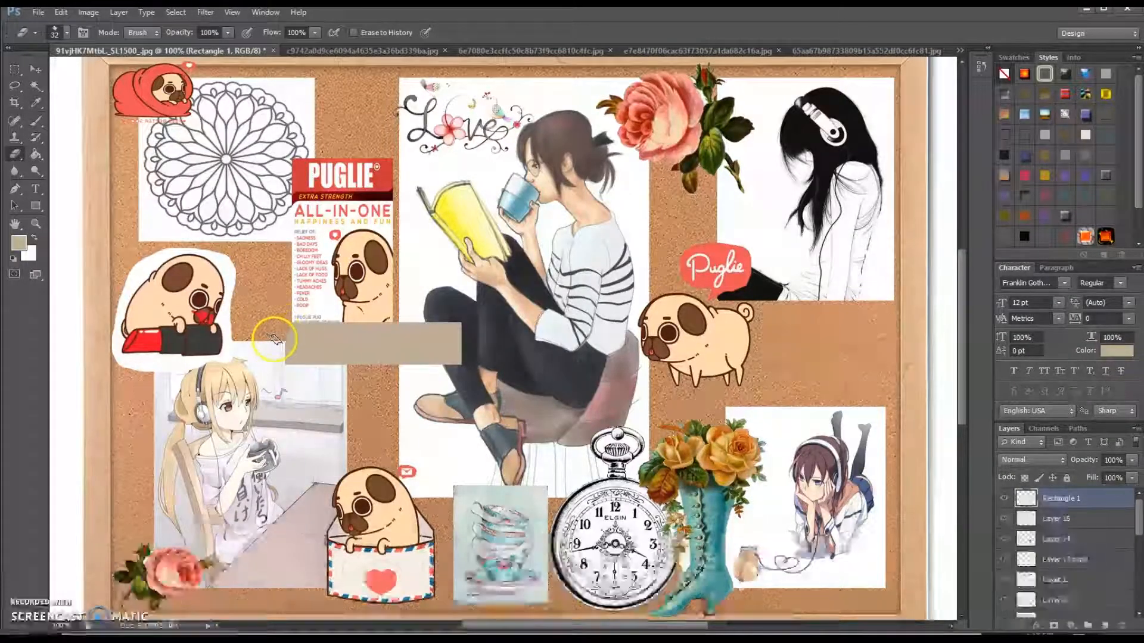
mouse_move(471, 329)
mouse_down()
mouse_move(460, 335)
mouse_move(468, 367)
mouse_move(466, 349)
mouse_move(430, 329)
mouse_up()
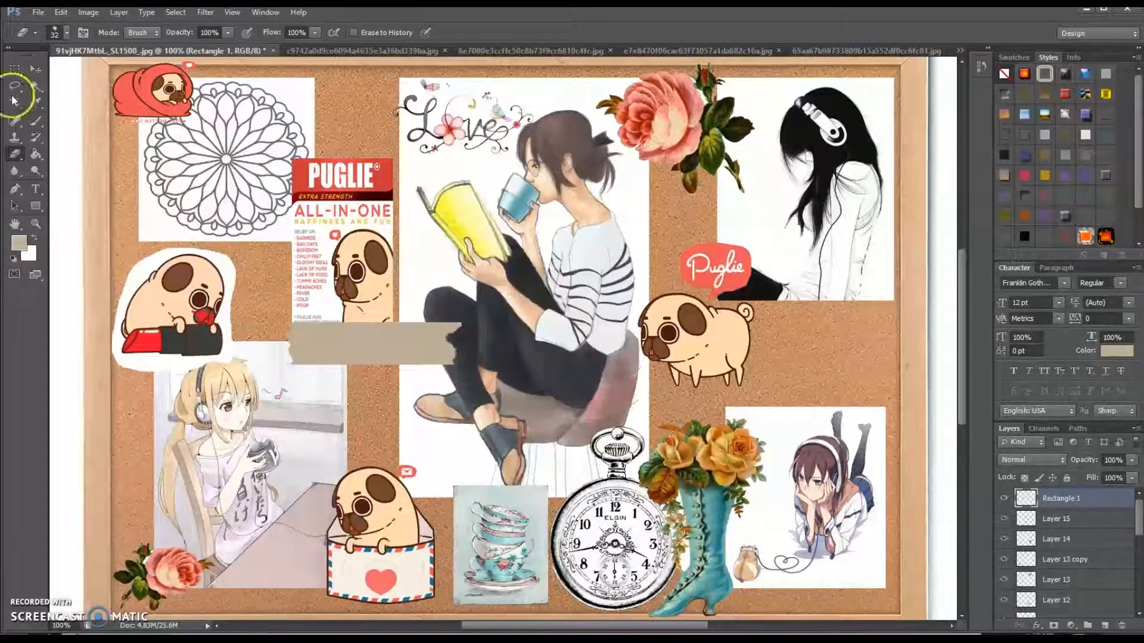
- Rotate the beige tape strip by 41.43 degrees below the Puglie All-in-One poster and set its layer opacity to 63%
click(35, 69)
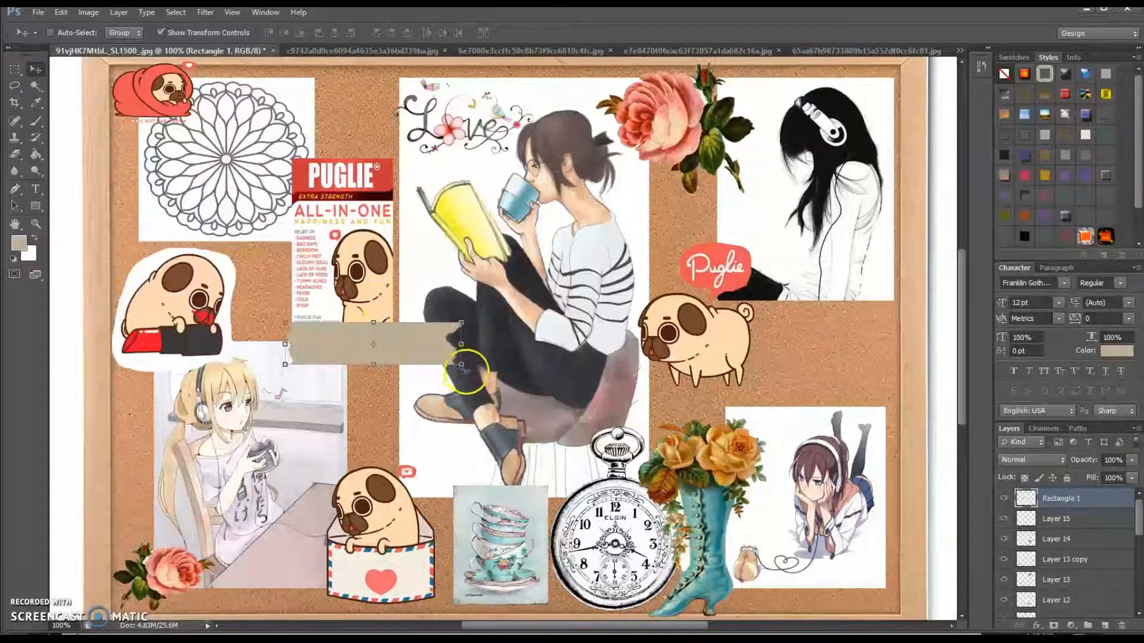
drag(452, 389, 345, 370)
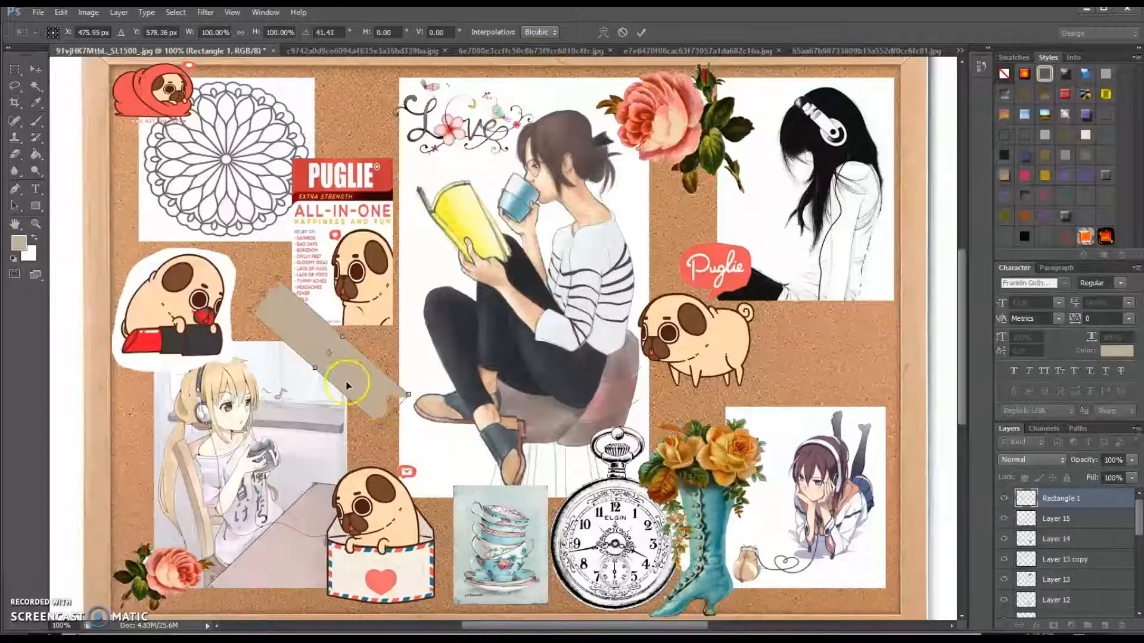
click(1131, 462)
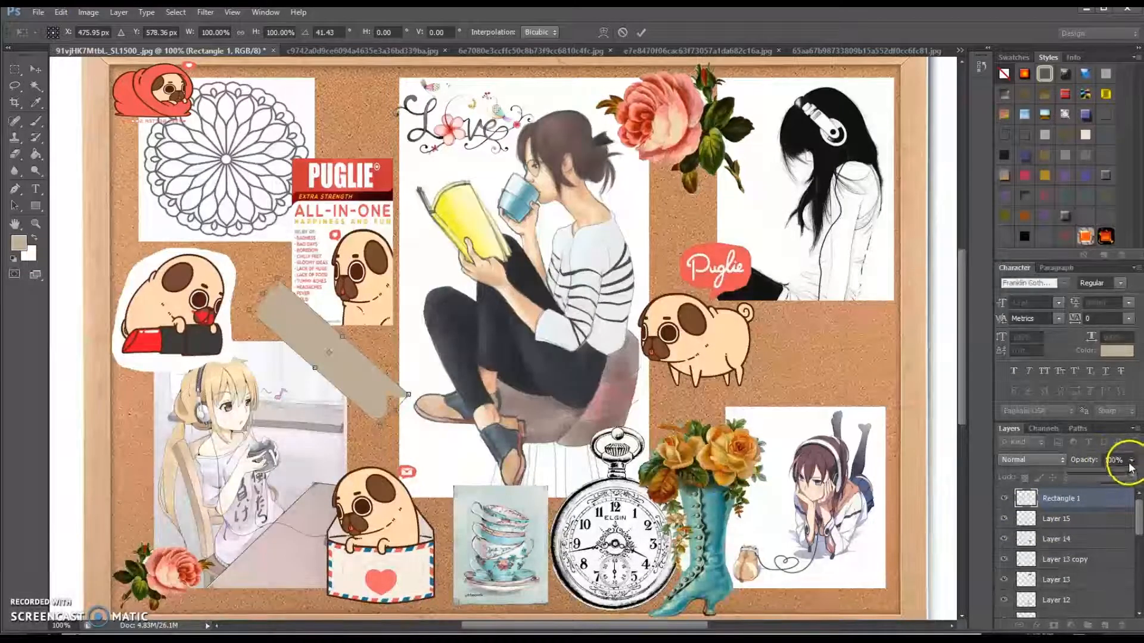
drag(1103, 474, 1098, 473)
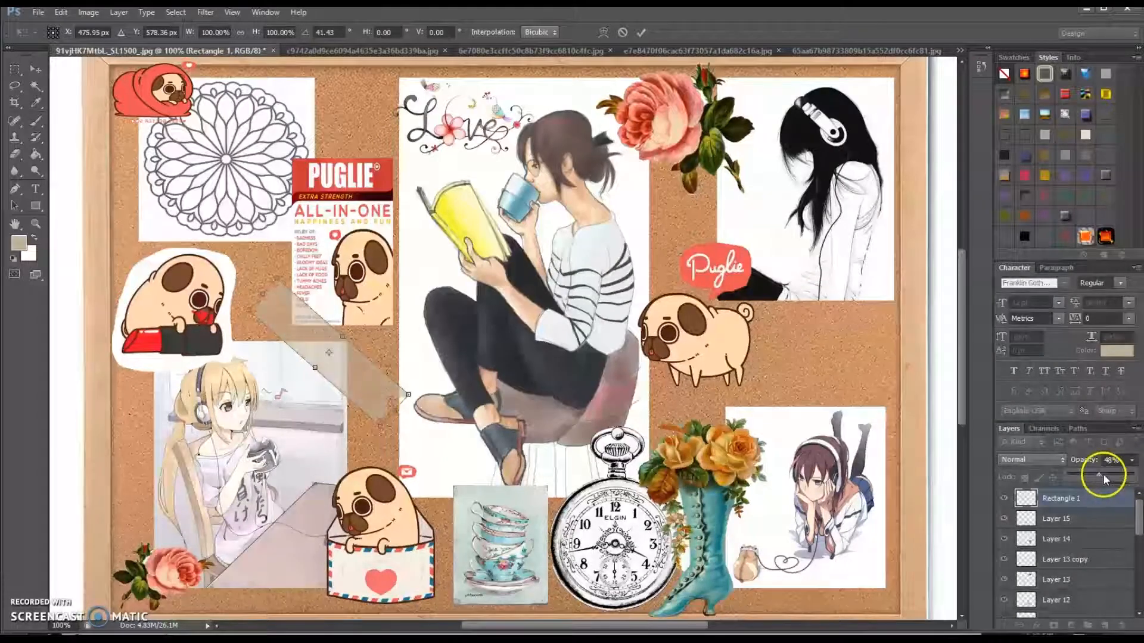
click(1109, 473)
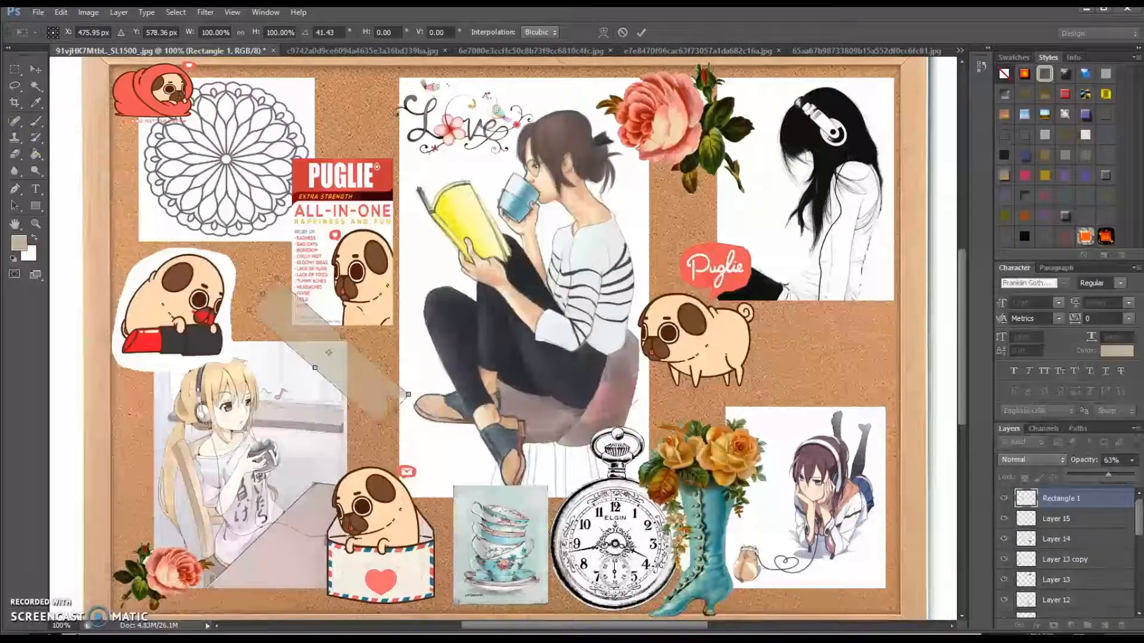
- Shorten the tape strip to 83.49% width and position it across the upper-right corner of the blonde girl's picture
drag(264, 292, 286, 315)
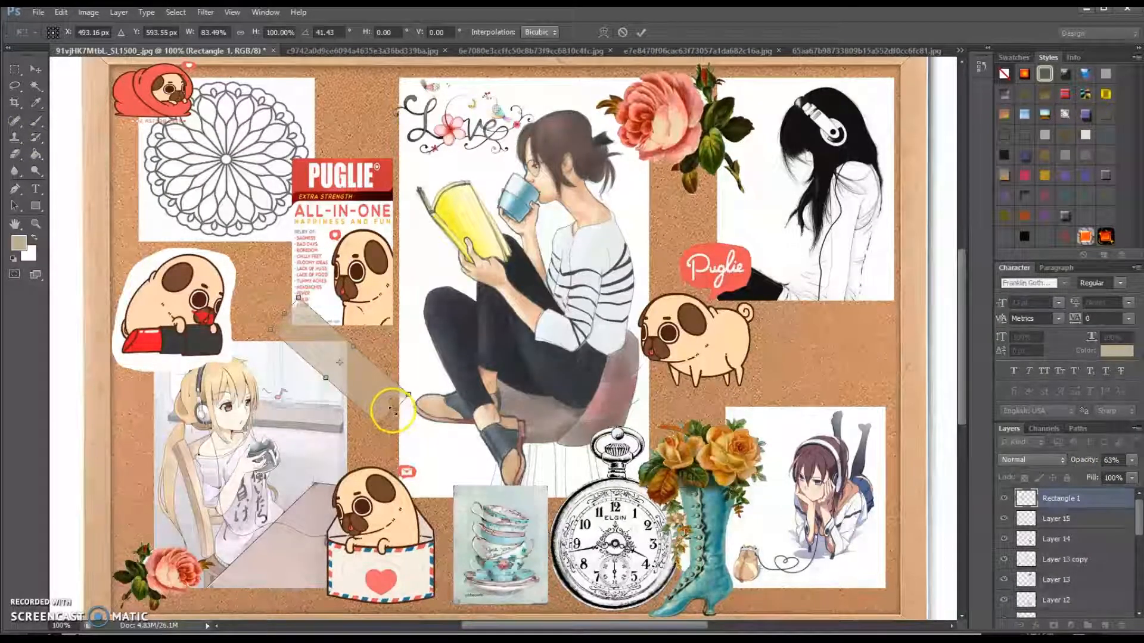
drag(388, 404, 353, 371)
click(34, 69)
click(498, 290)
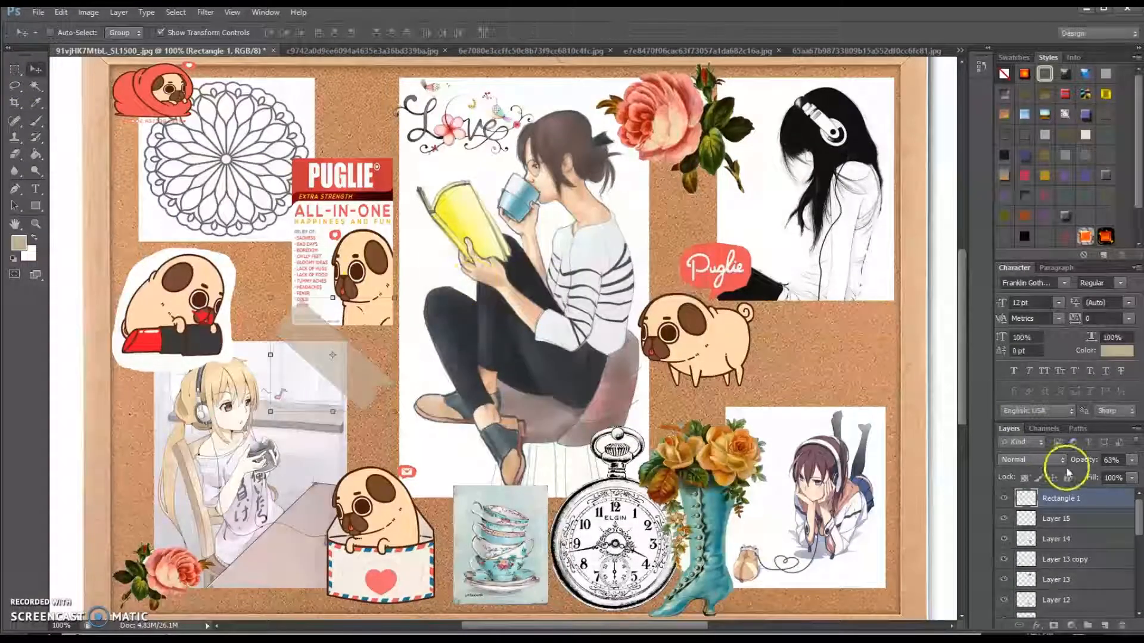
- Set the tape strip's opacity to 82% and place a copy of it at the upper-right corner of the lying girl's picture
click(1131, 462)
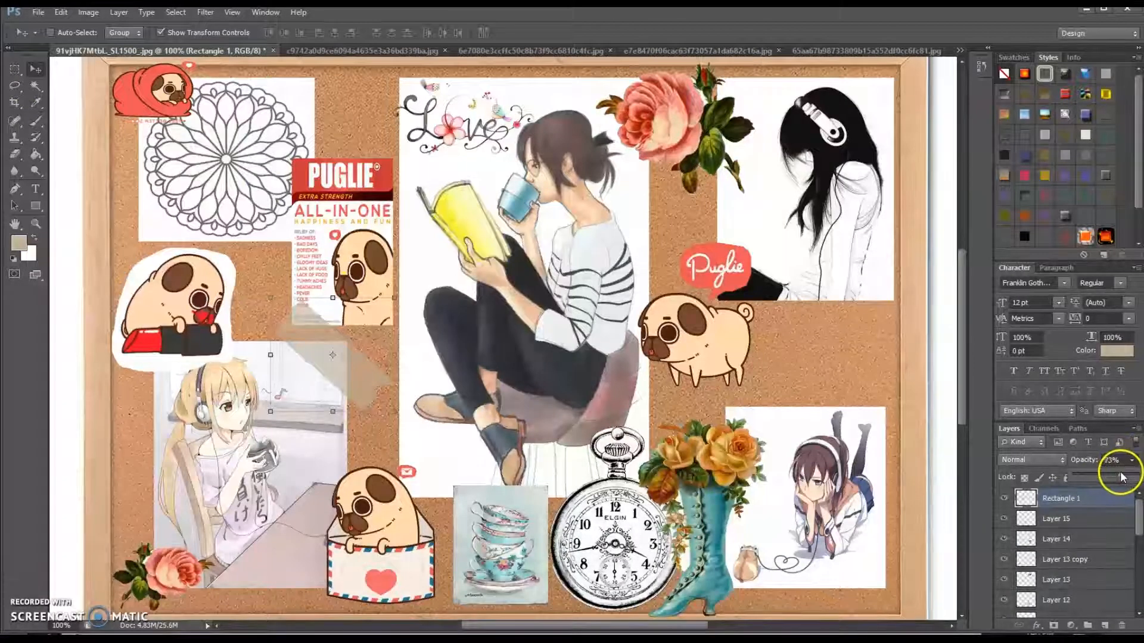
drag(1122, 476, 1126, 477)
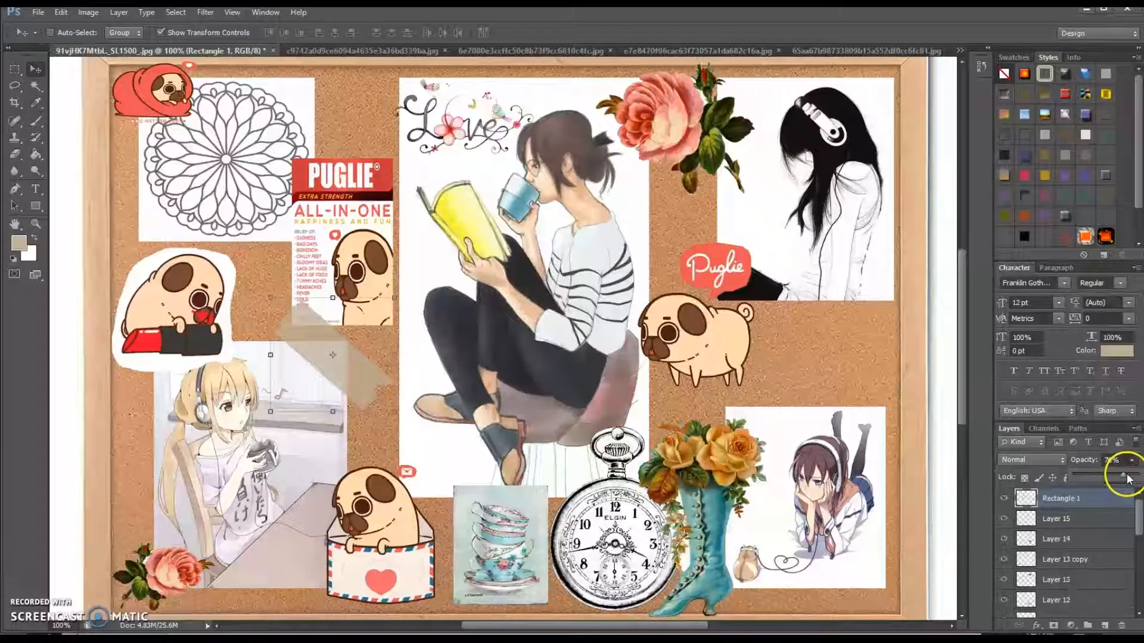
click(36, 70)
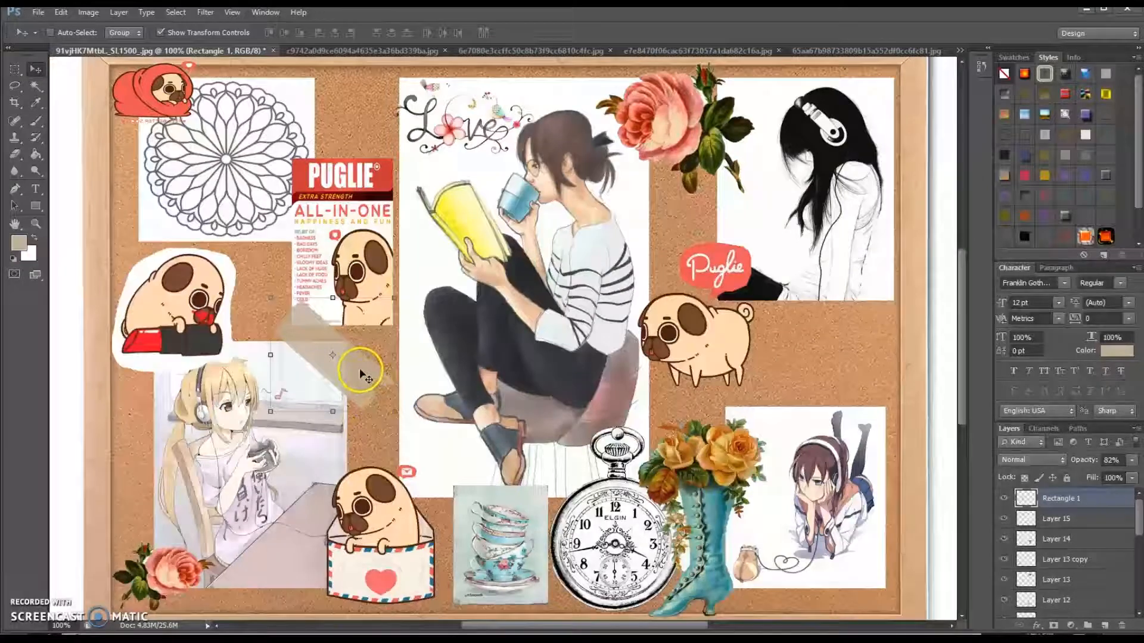
drag(350, 377, 873, 421)
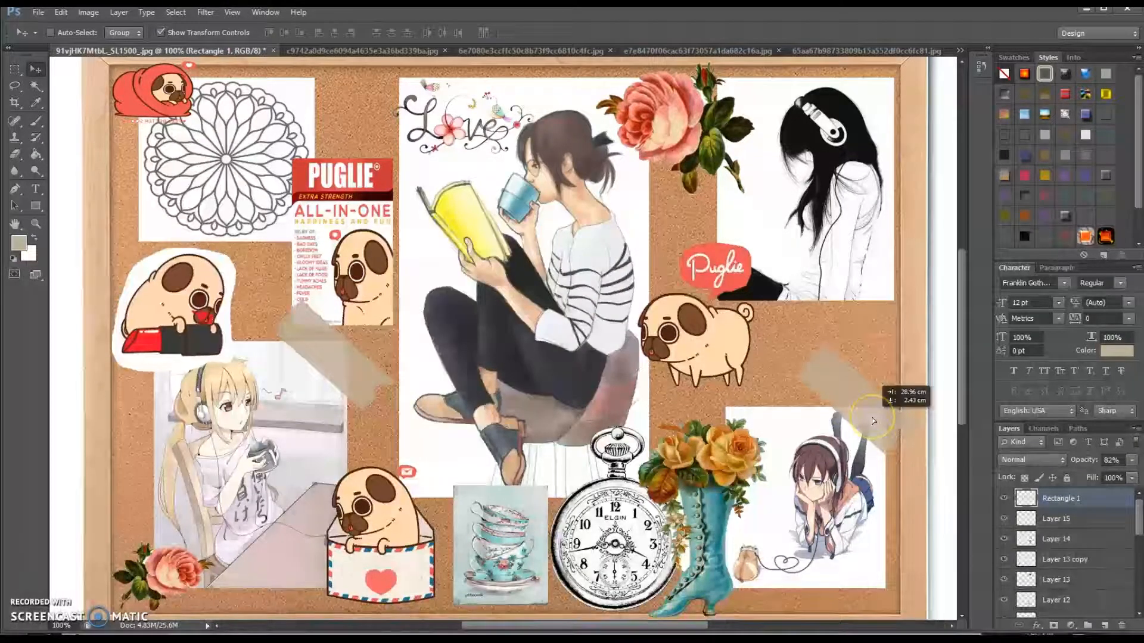